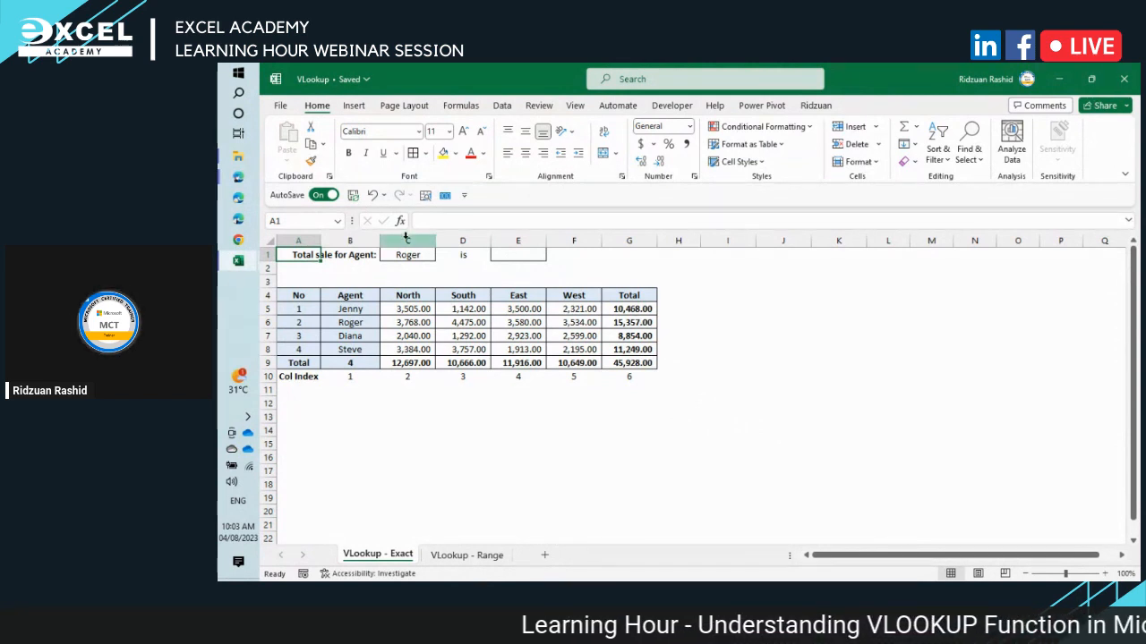
Step: Select cell E1, the result cell for the agent's total sale
{"action": "left_click", "coordinate": [525, 255]}
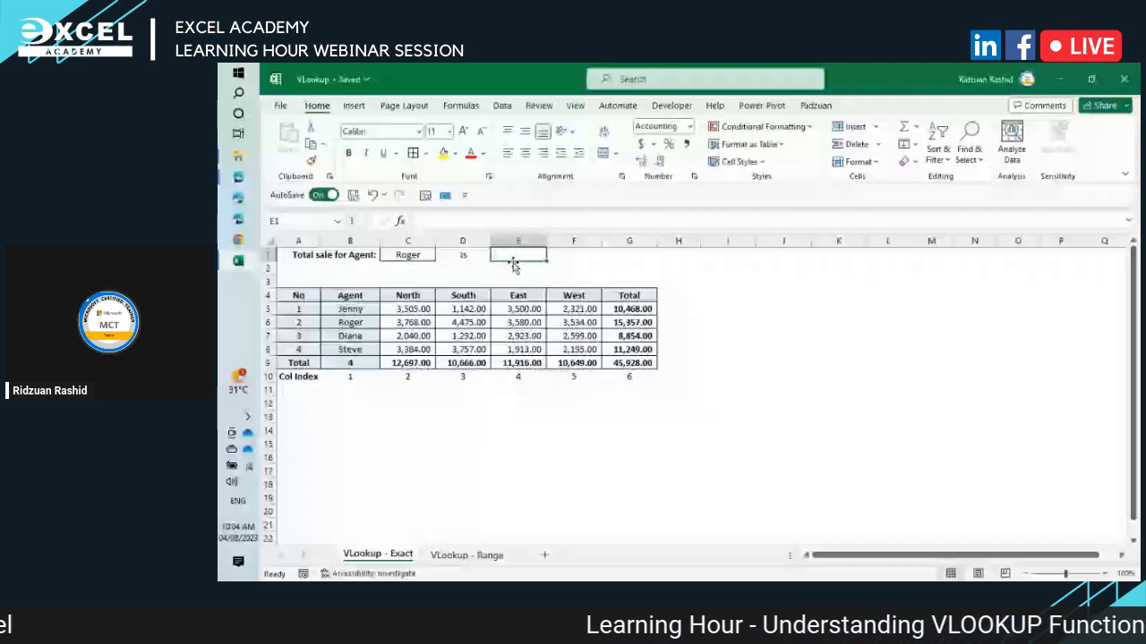
{"action": "key", "text": "Left"}
{"action": "key", "text": "Left"}
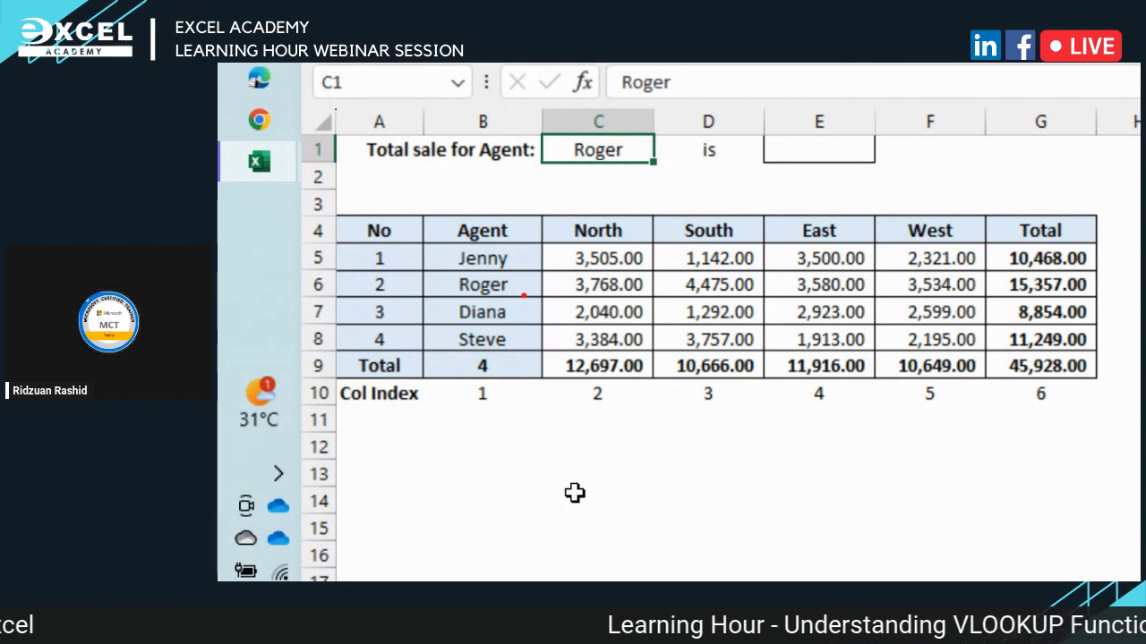
{"action": "left_click_drag", "start_coordinate": [526, 296], "coordinate": [441, 271]}
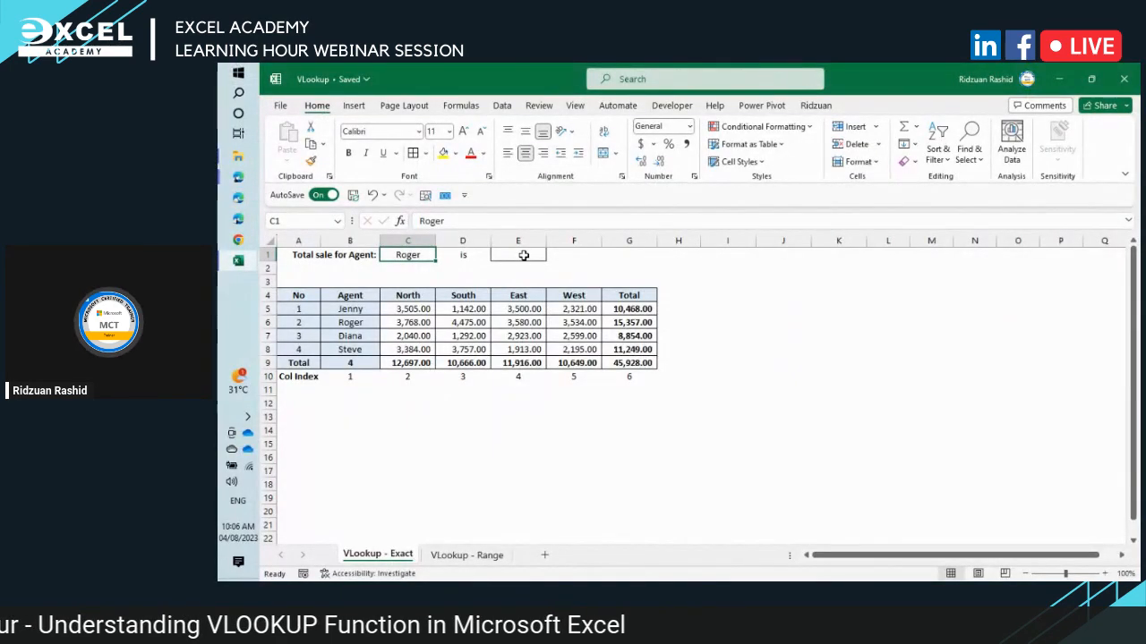
{"action": "left_click", "coordinate": [525, 256]}
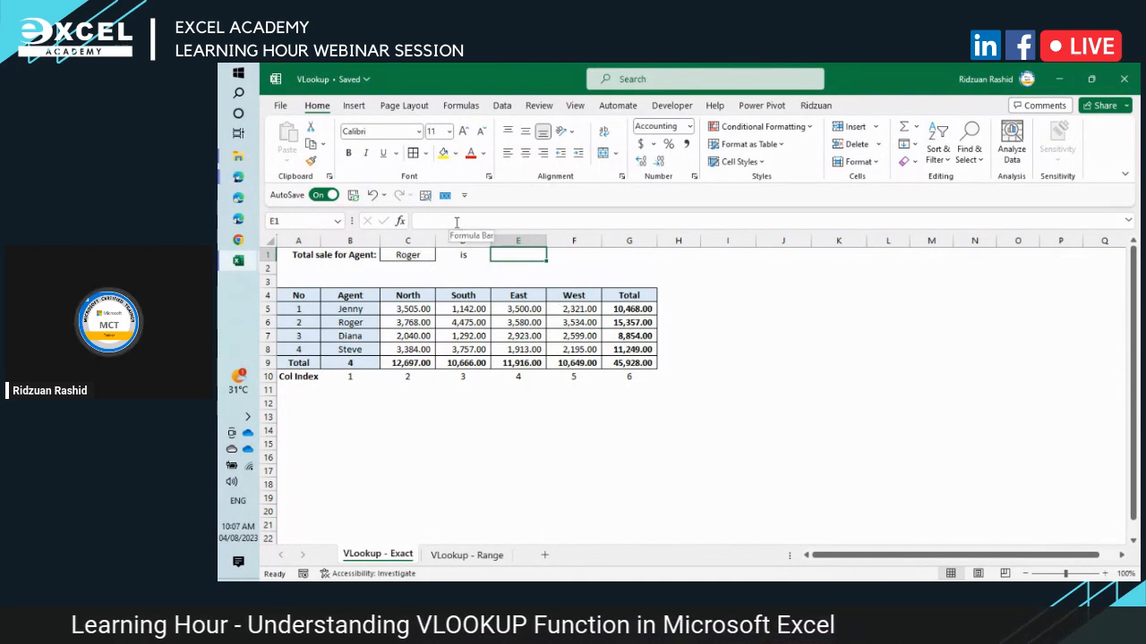
{"action": "left_click", "coordinate": [456, 109]}
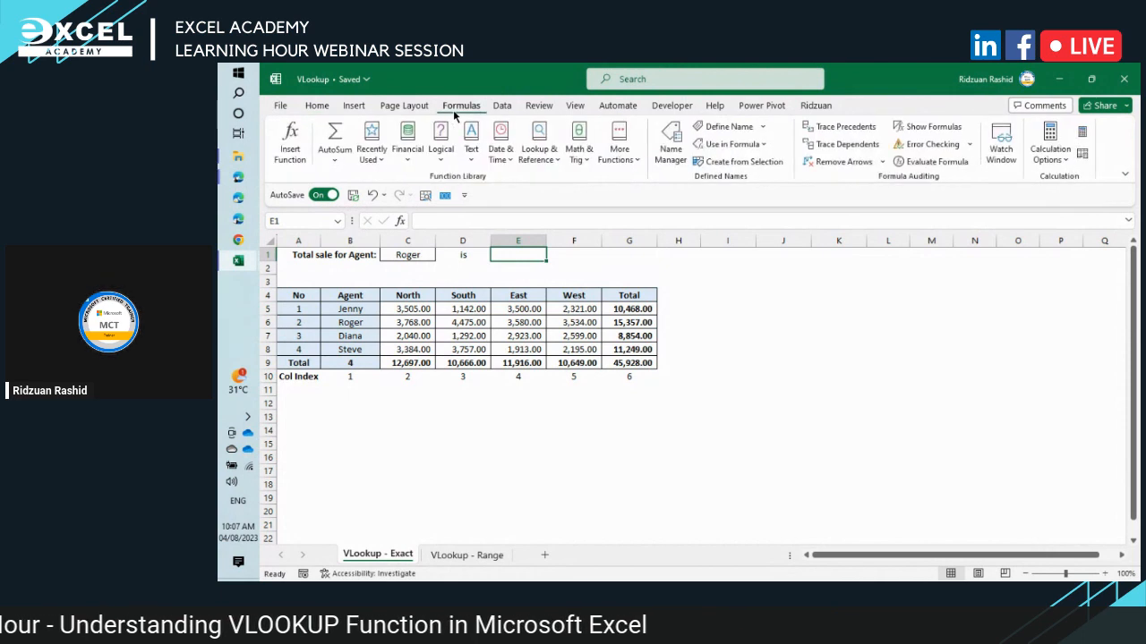
{"action": "left_click", "coordinate": [539, 154]}
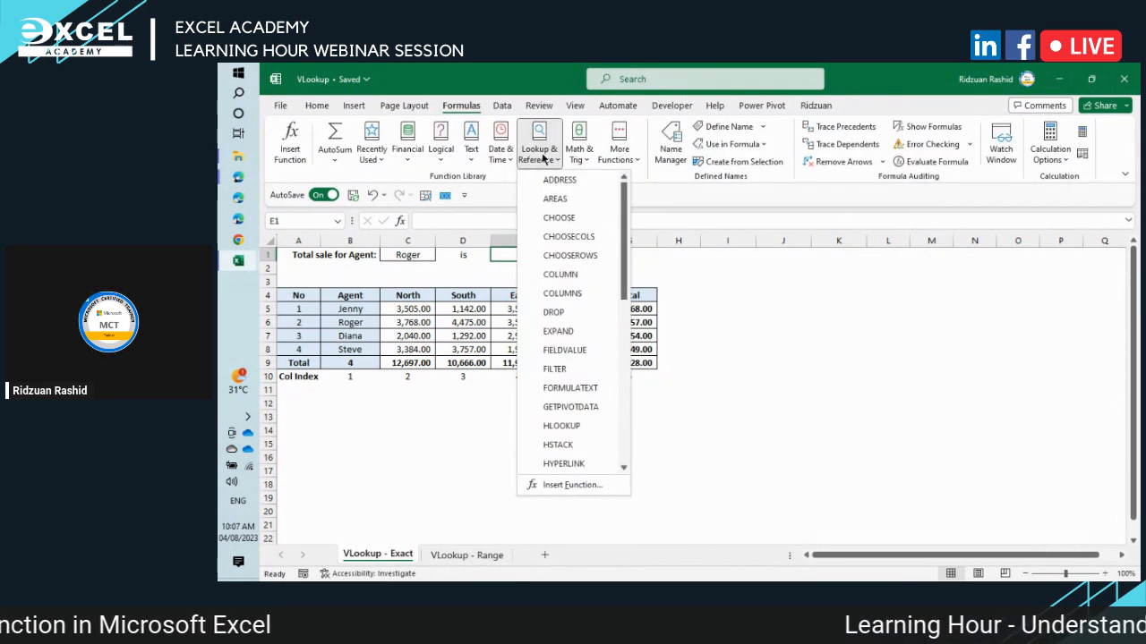
{"action": "left_click_drag", "start_coordinate": [623, 255], "coordinate": [624, 417]}
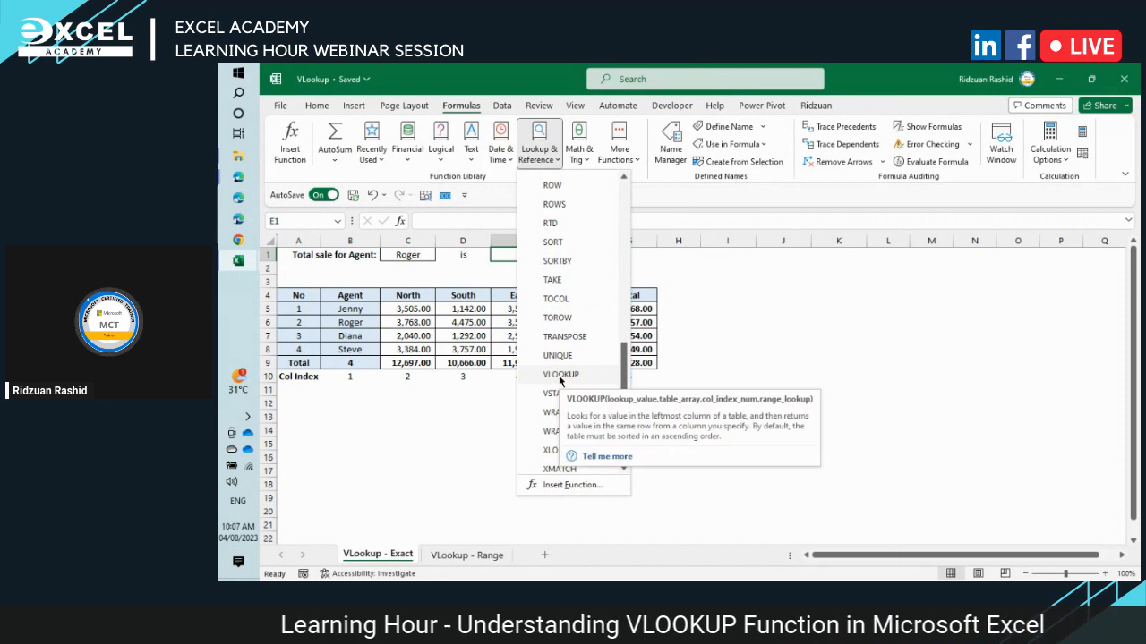
{"action": "left_click", "coordinate": [554, 159]}
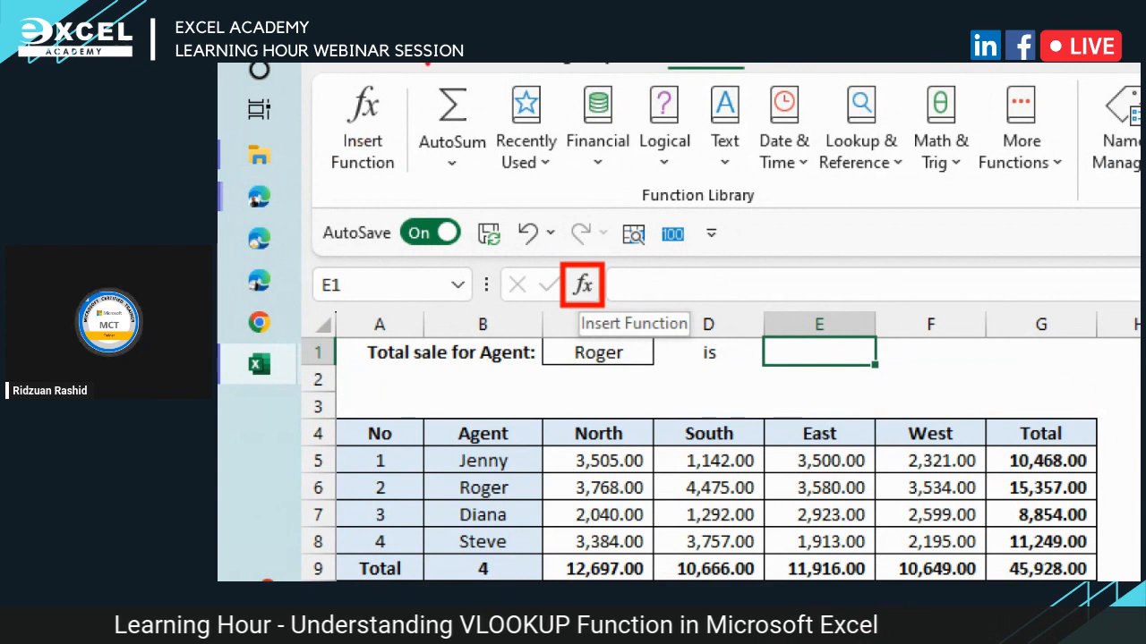
{"action": "mouse_move", "coordinate": [410, 188]}
{"action": "left_mouse_down"}
{"action": "mouse_move", "coordinate": [318, 117]}
{"action": "mouse_move", "coordinate": [320, 78]}
{"action": "left_mouse_up"}
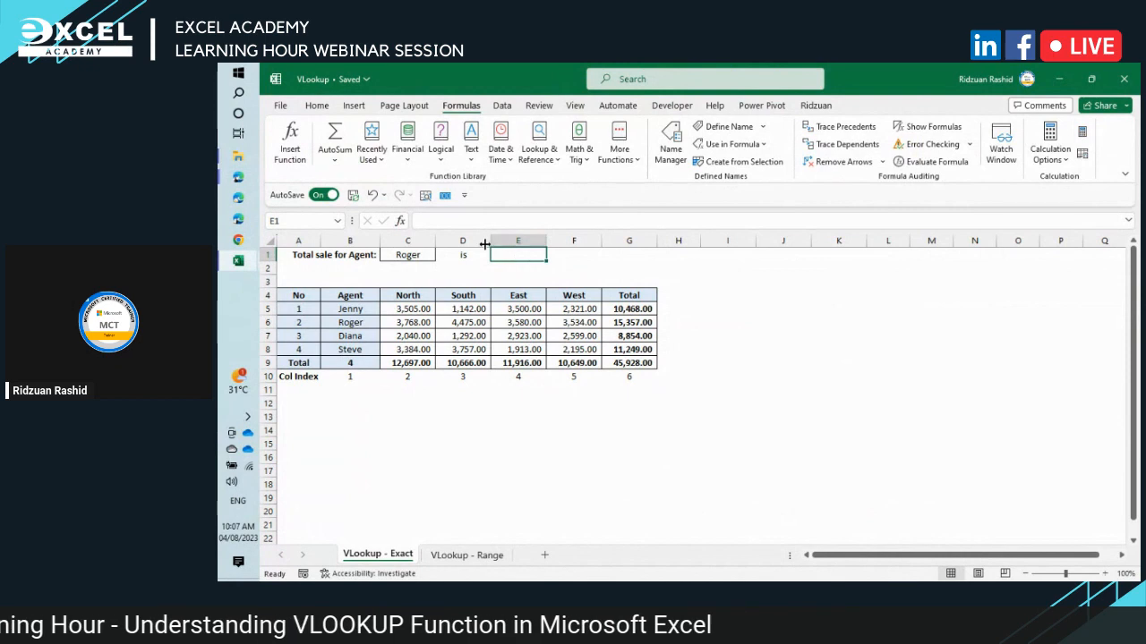
Step: Start inserting a VLOOKUP function in cell E1, choosing from the Most Recently Used function category
{"action": "left_click", "coordinate": [400, 222]}
{"action": "left_click_drag", "start_coordinate": [838, 341], "coordinate": [828, 281]}
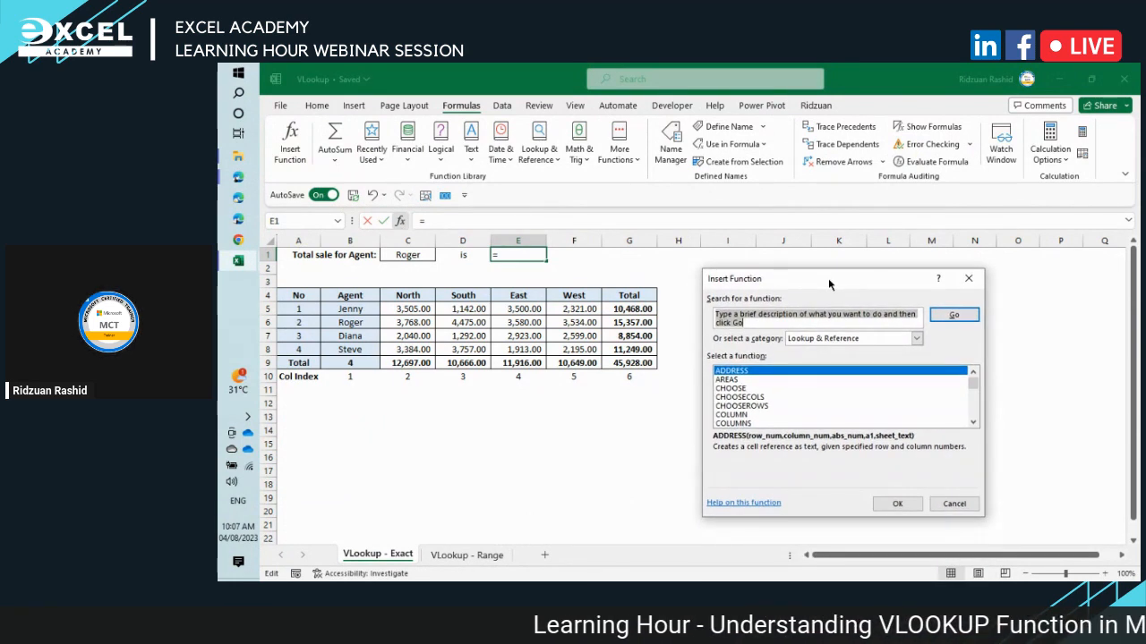
{"action": "left_click", "coordinate": [916, 339]}
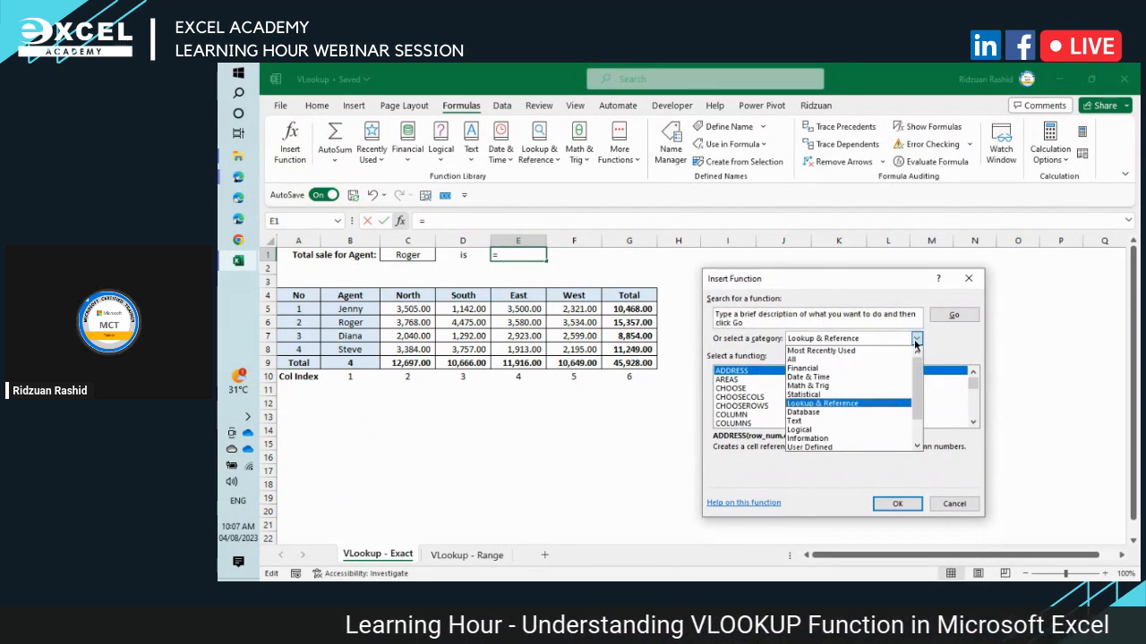
{"action": "left_click", "coordinate": [888, 350]}
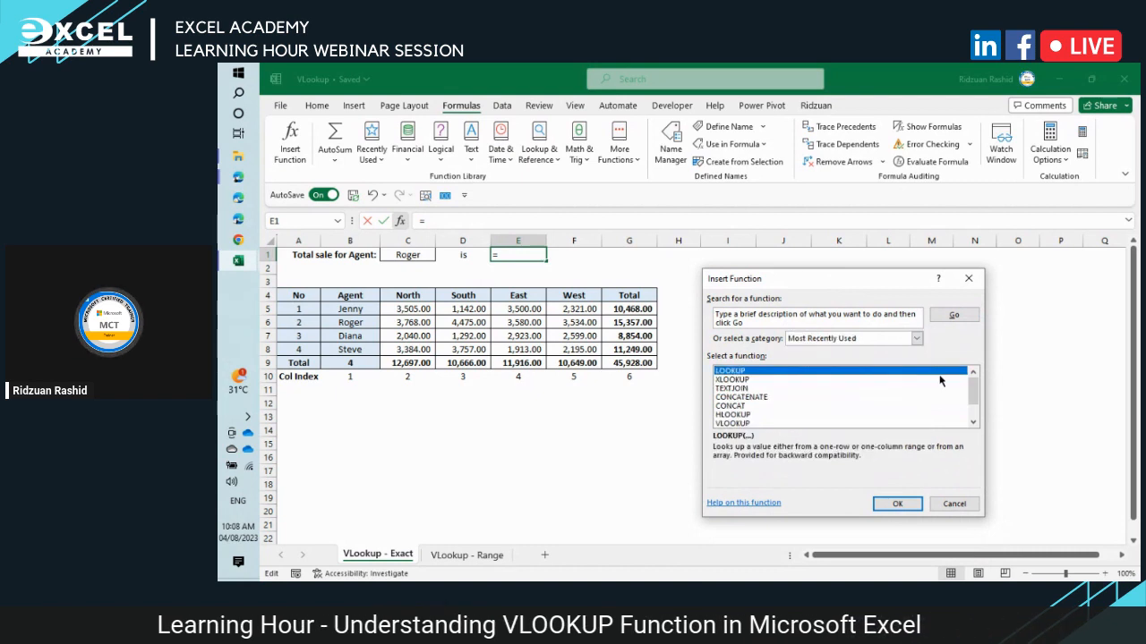
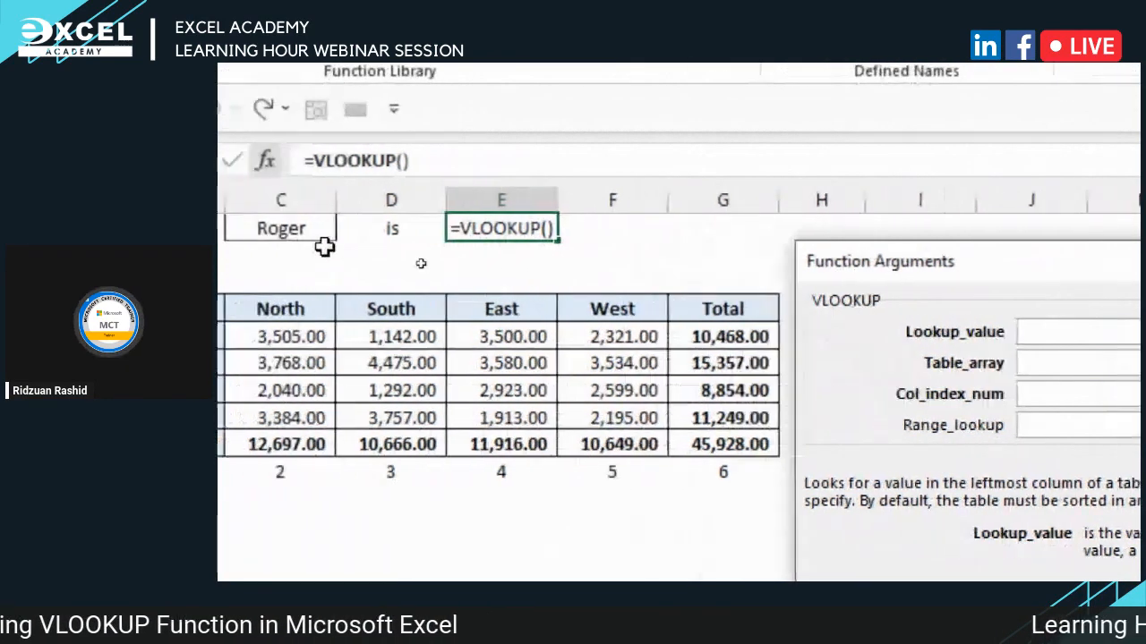
Step: Set the VLOOKUP Lookup_value to C1 and the Table_array to B4:G9, from the Agent header through the Total column
{"action": "left_click", "coordinate": [358, 229]}
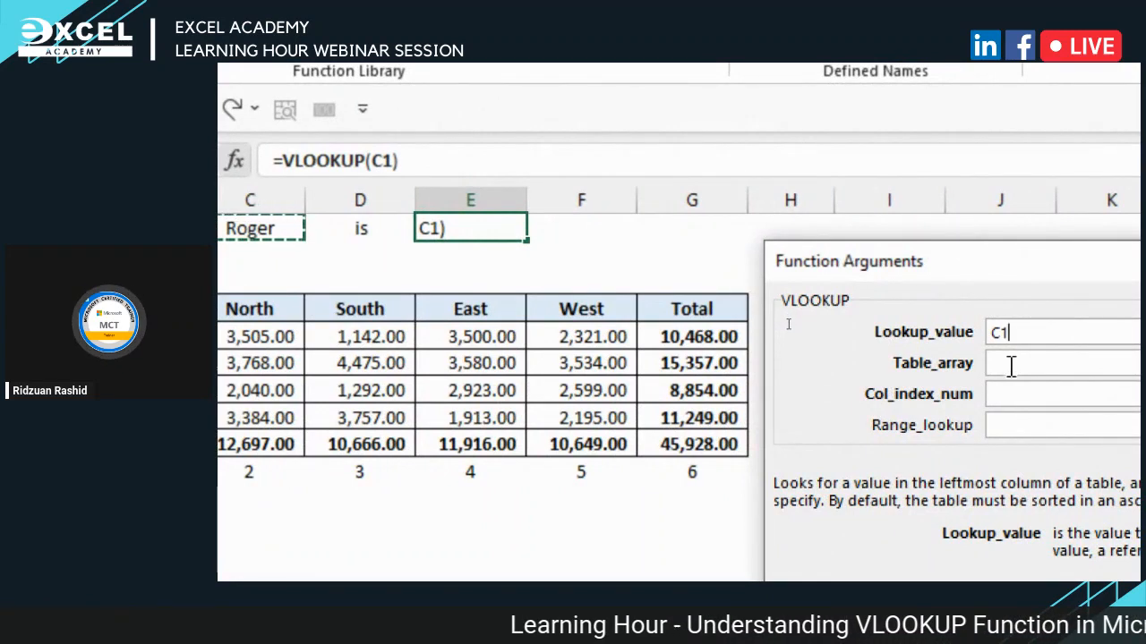
{"action": "left_click", "coordinate": [1010, 363]}
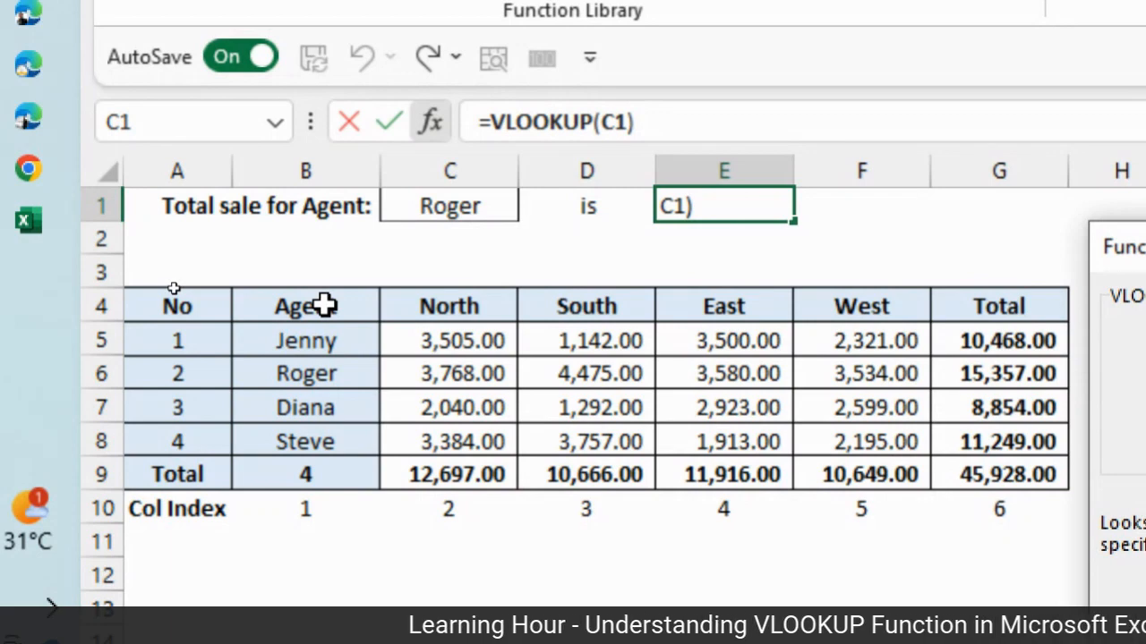
{"action": "left_click_drag", "start_coordinate": [324, 306], "coordinate": [937, 477]}
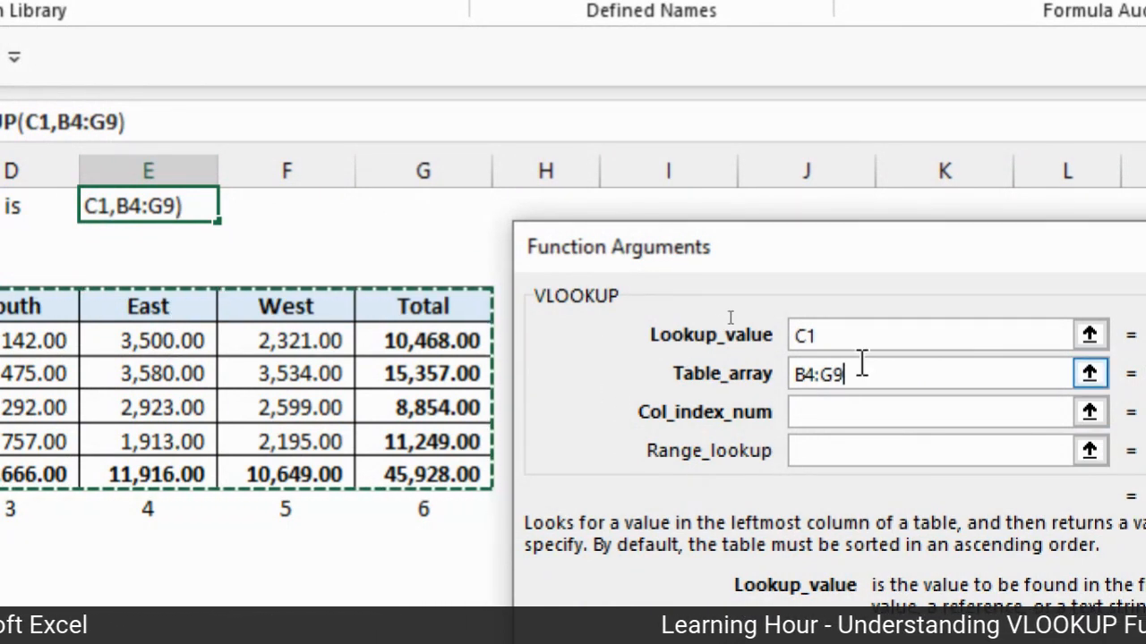
Step: Set the VLOOKUP Col_index_num to 6 so that the Total column is returned
{"action": "left_click", "coordinate": [864, 452]}
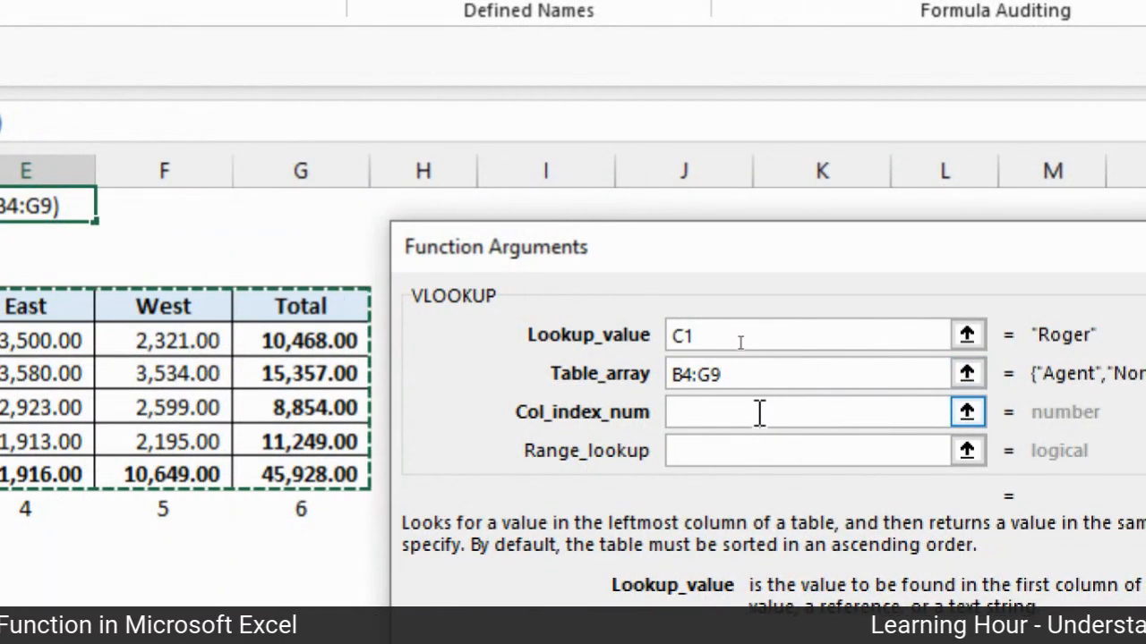
{"action": "left_click", "coordinate": [759, 412]}
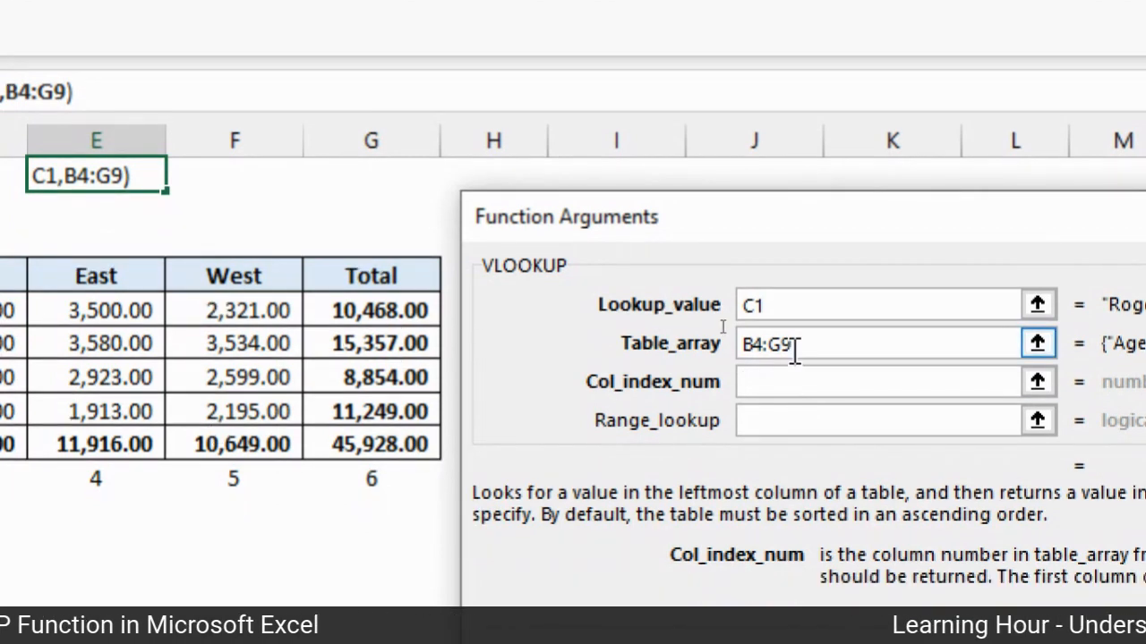
{"action": "left_click", "coordinate": [793, 376]}
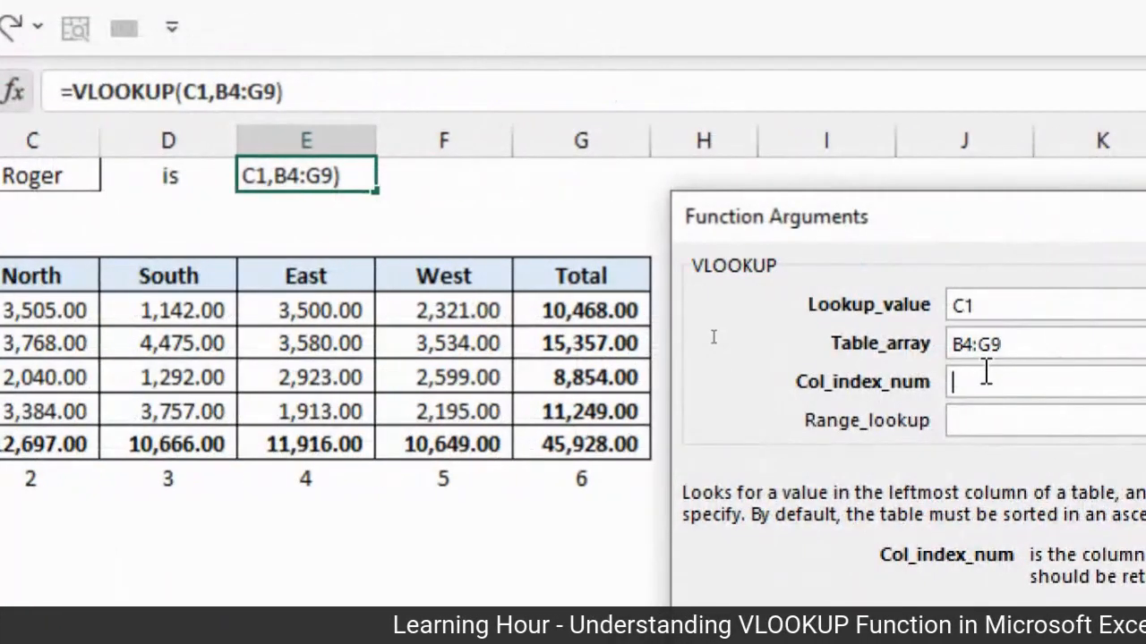
{"action": "type", "text": "6"}
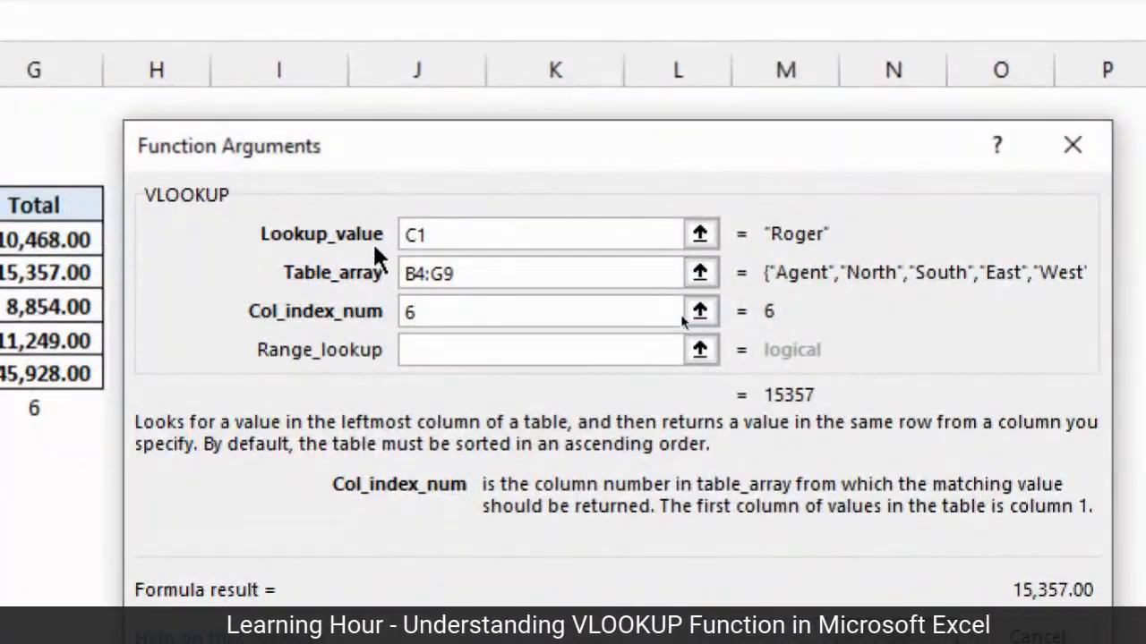
Step: Enter false as the Range_lookup value and clear it again
{"action": "left_click", "coordinate": [423, 350]}
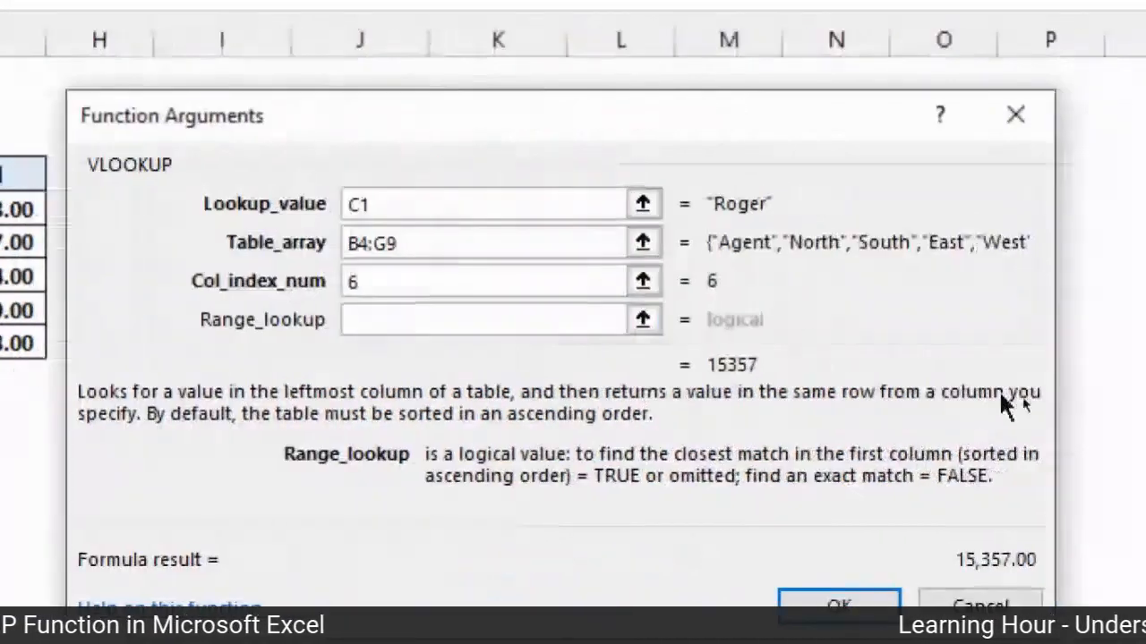
{"action": "left_click", "coordinate": [409, 320]}
{"action": "type", "text": "false"}
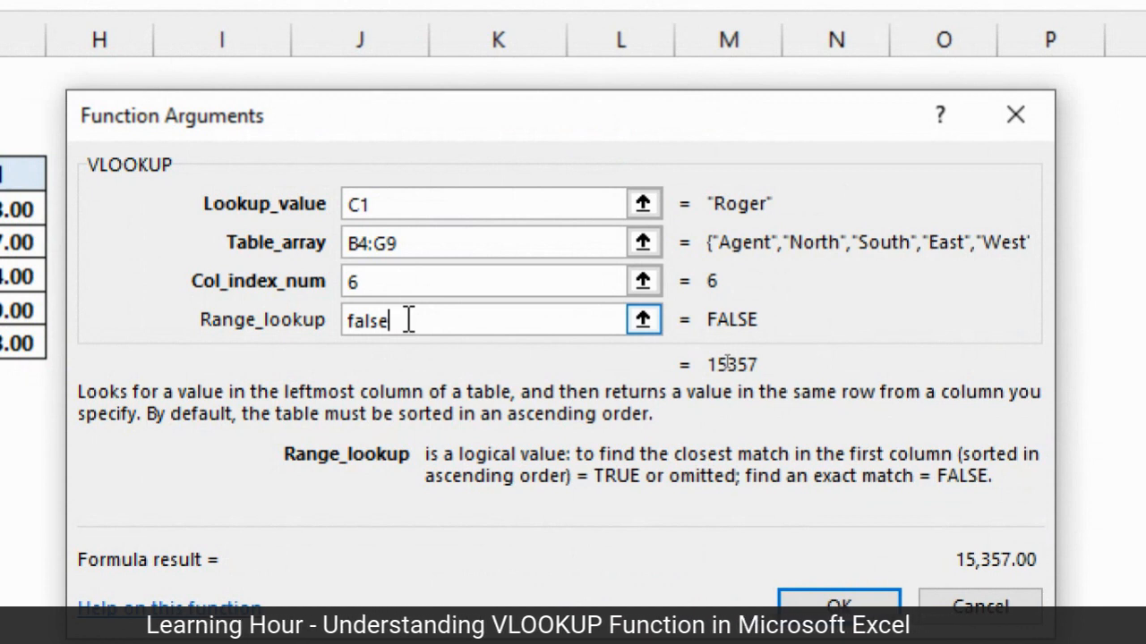
{"action": "key", "text": "BackSpace"}
{"action": "key", "text": "BackSpace"}
{"action": "key", "text": "BackSpace"}
{"action": "key", "text": "BackSpace"}
{"action": "key", "text": "BackSpace"}
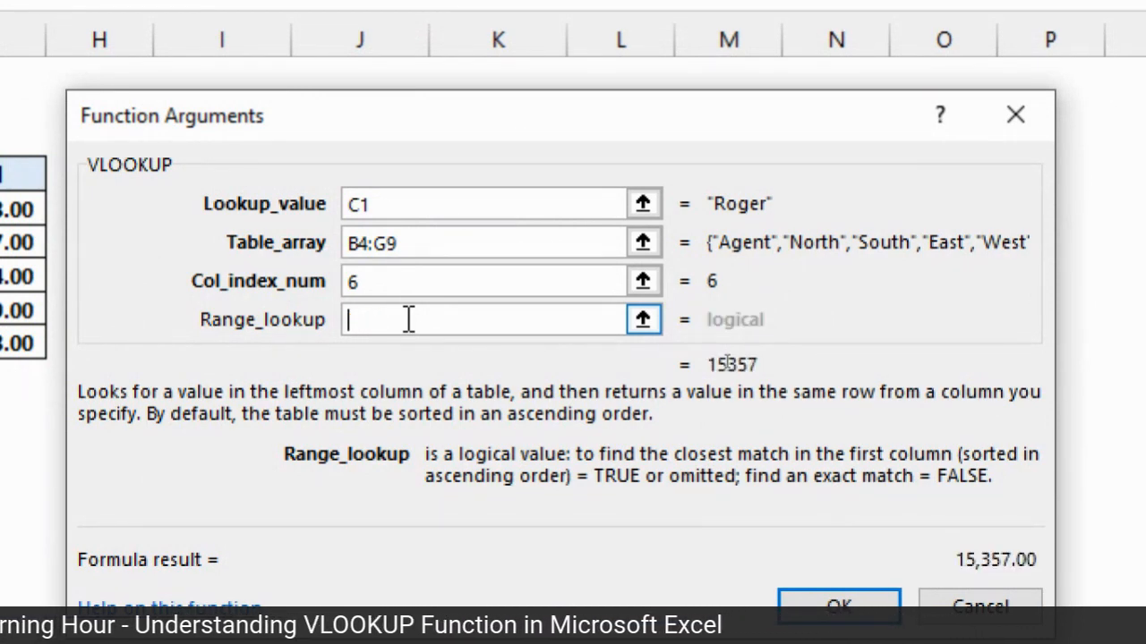
Step: Set Range_lookup to 0 for an exact match and complete the VLOOKUP formula in E1
{"action": "type", "text": "0"}
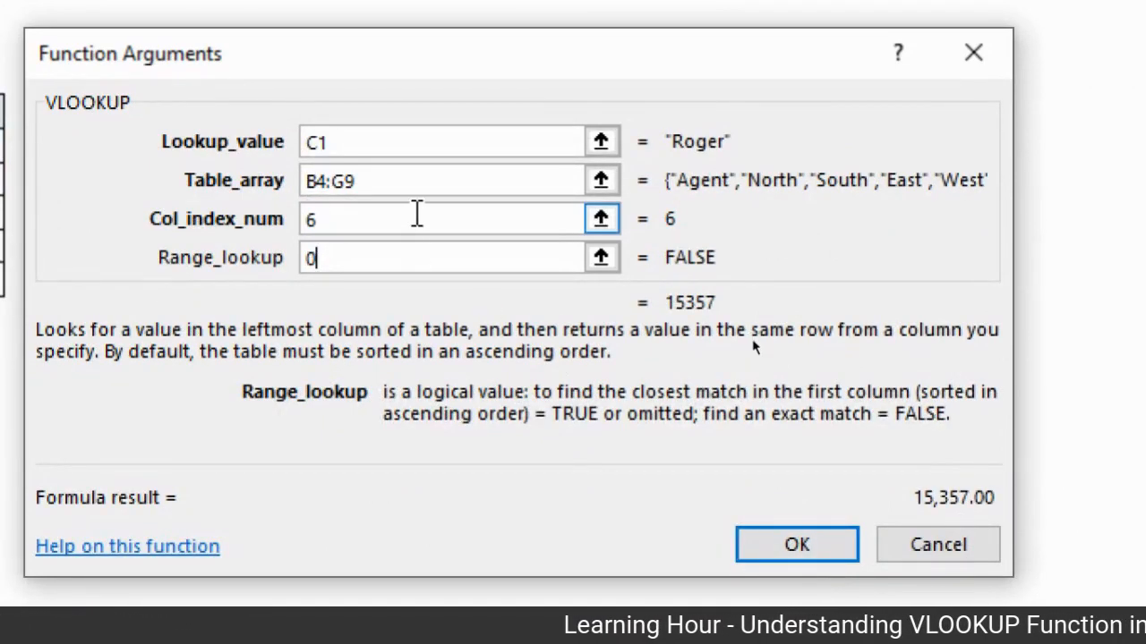
{"action": "left_click", "coordinate": [416, 218]}
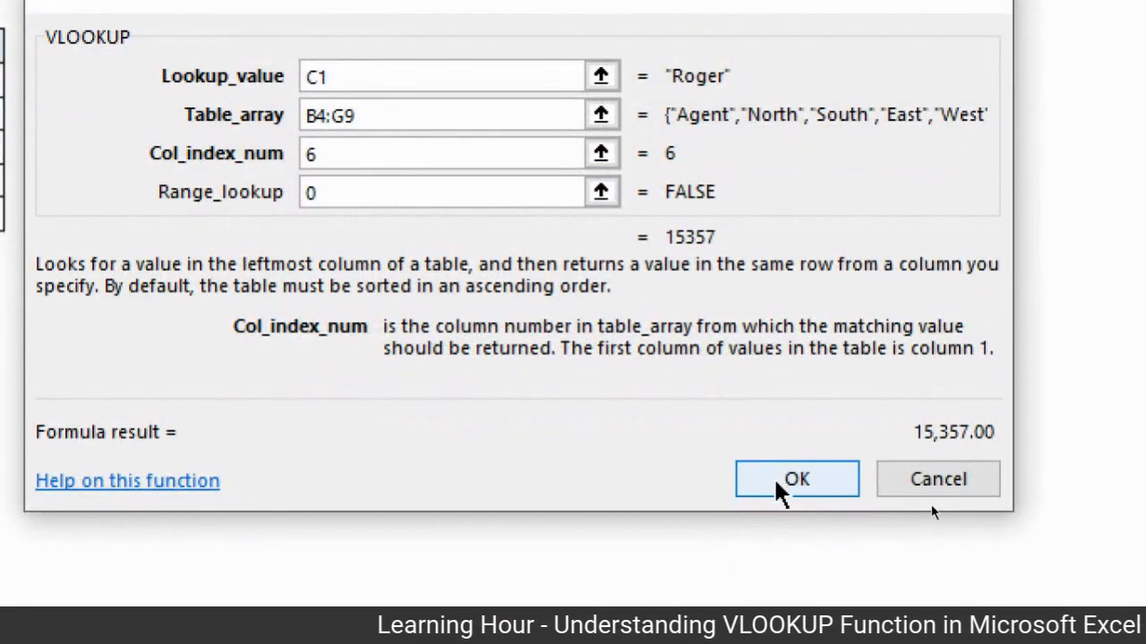
{"action": "left_click", "coordinate": [779, 484]}
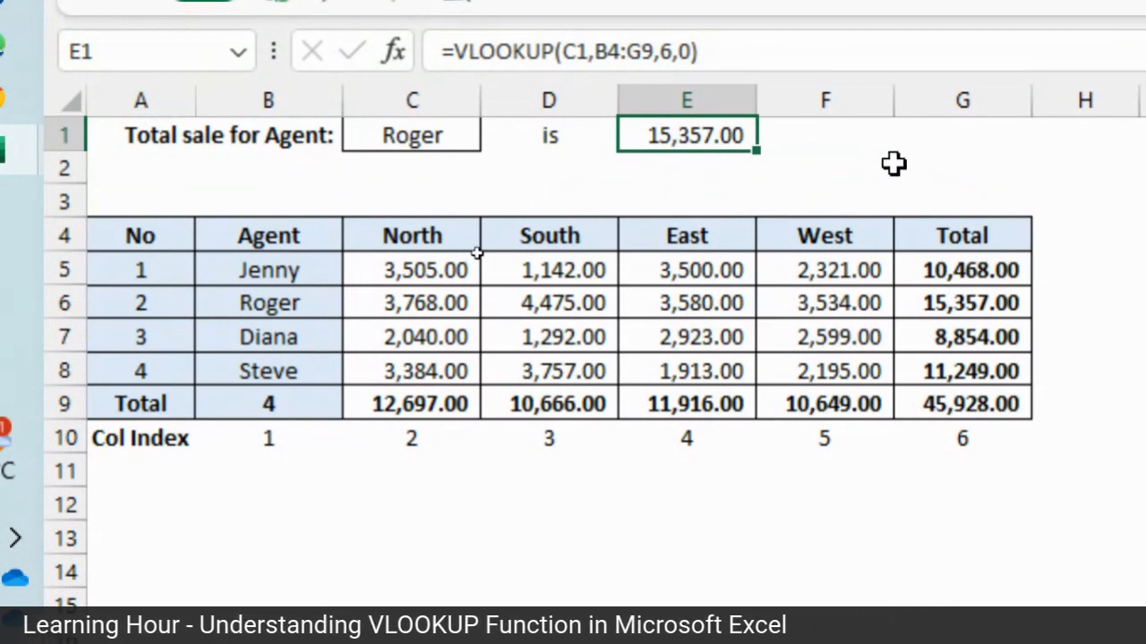
{"action": "key", "text": "ctrl+2"}
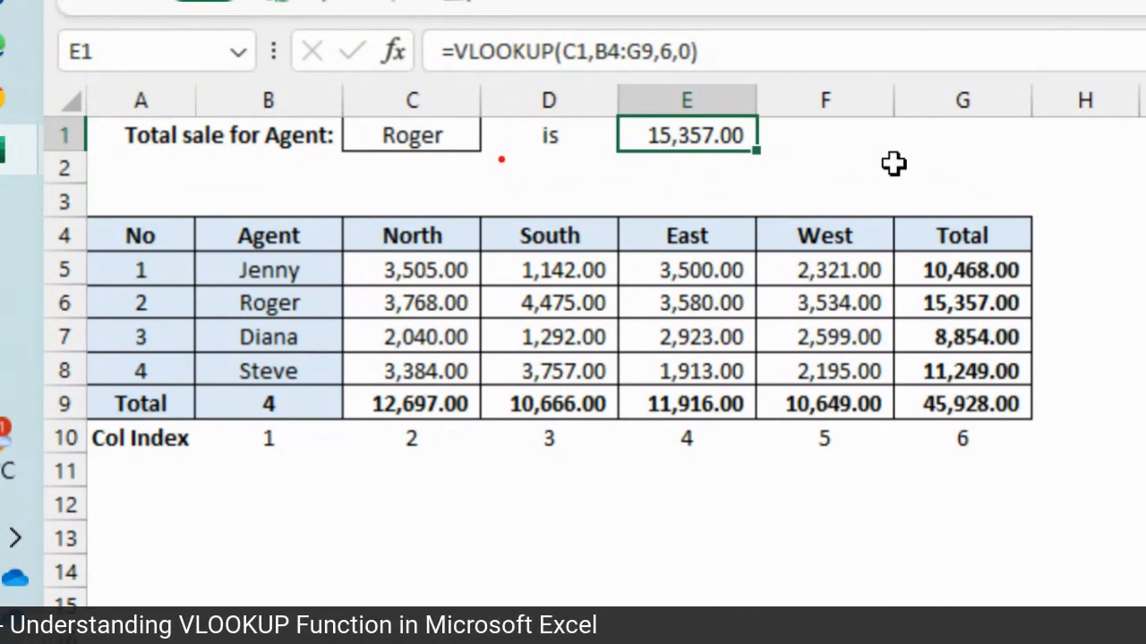
{"action": "left_click_drag", "start_coordinate": [479, 157], "coordinate": [340, 118]}
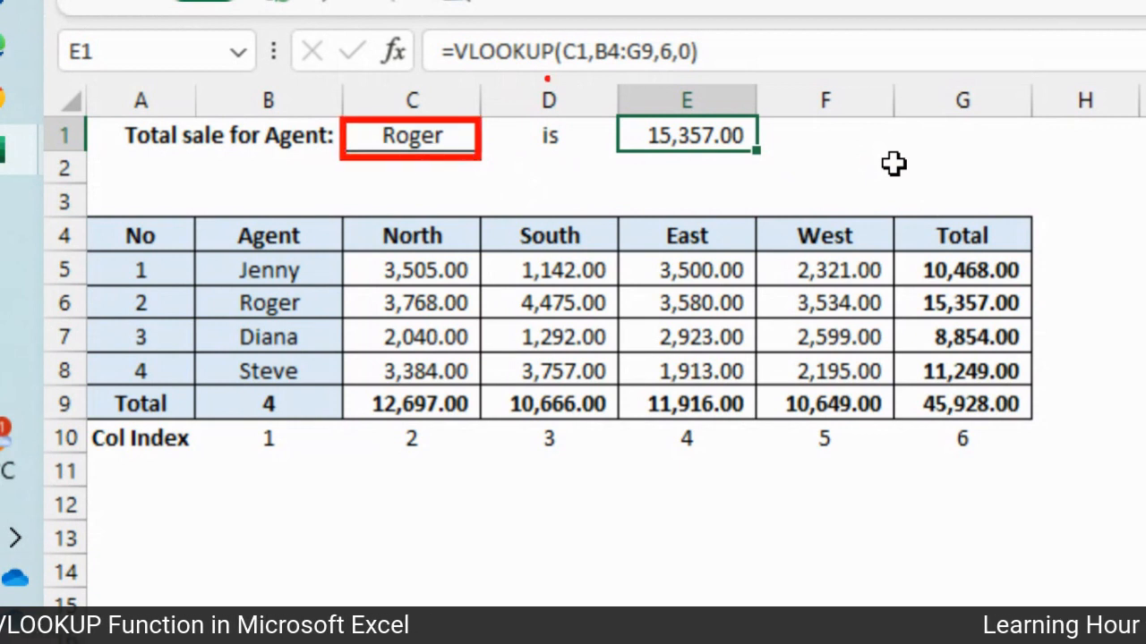
{"action": "left_click_drag", "start_coordinate": [476, 114], "coordinate": [569, 67]}
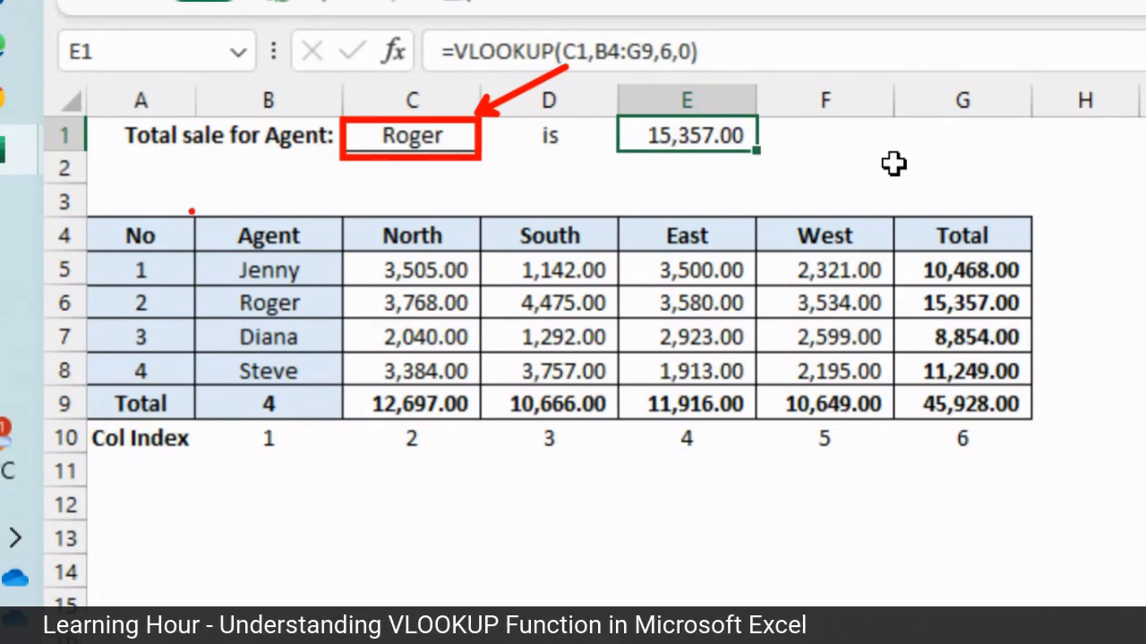
{"action": "mouse_move", "coordinate": [192, 211]}
{"action": "left_mouse_down"}
{"action": "mouse_move", "coordinate": [554, 348]}
{"action": "mouse_move", "coordinate": [824, 415]}
{"action": "mouse_move", "coordinate": [1041, 427]}
{"action": "left_mouse_up"}
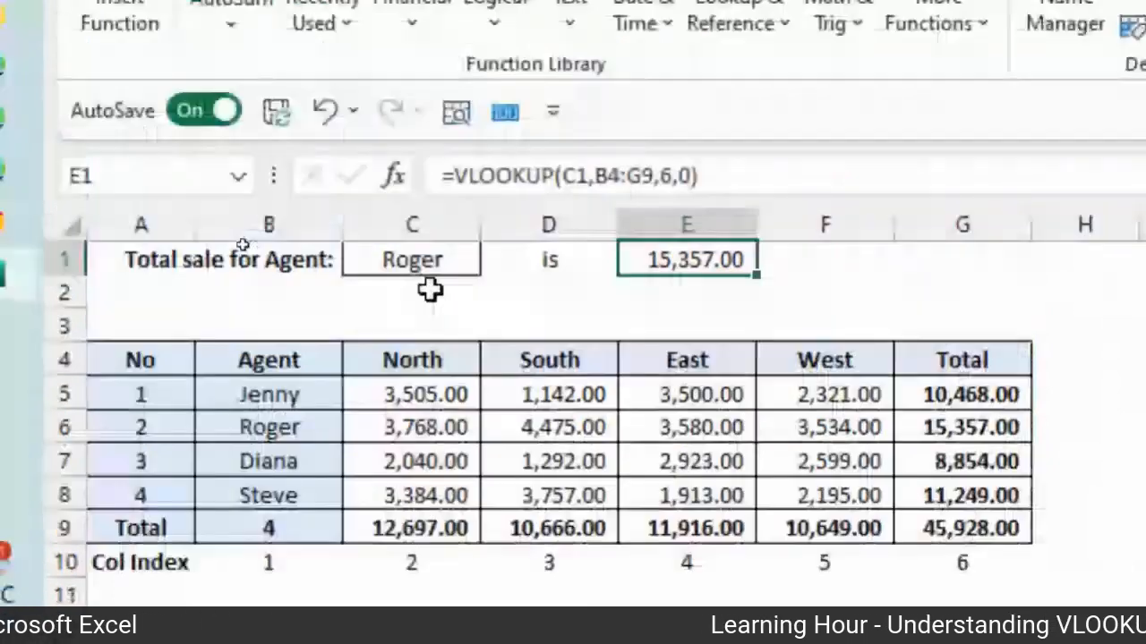
Step: Replace the agent name in cell C1 with a misspelled version and compare it with the correctly spelled name in B6
{"action": "double_click", "coordinate": [414, 136]}
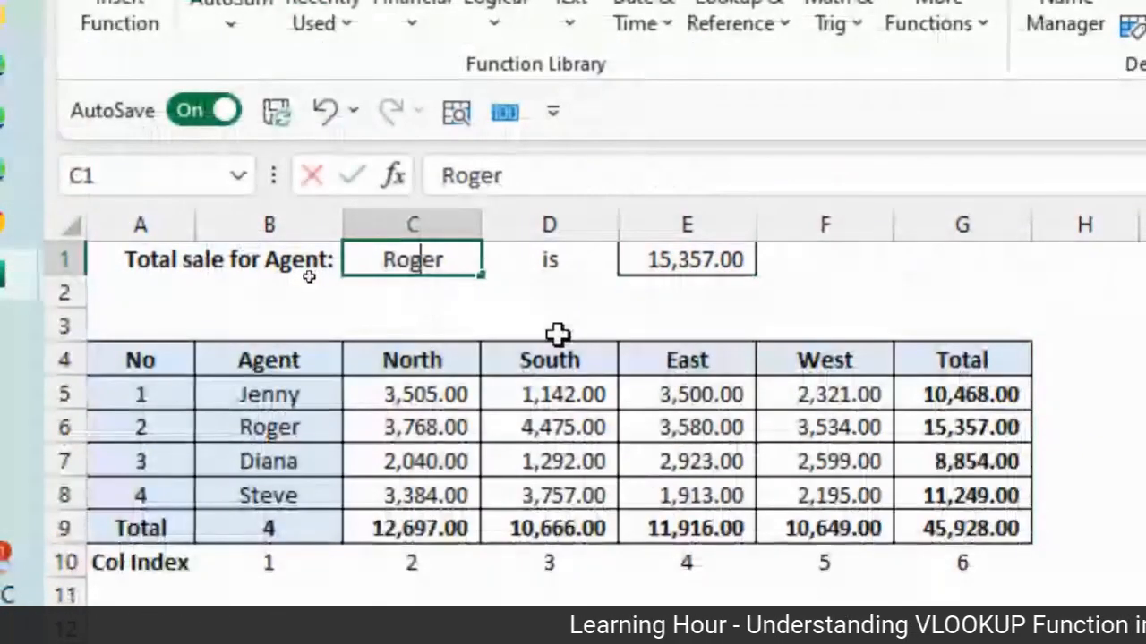
{"action": "type", "text": "R"}
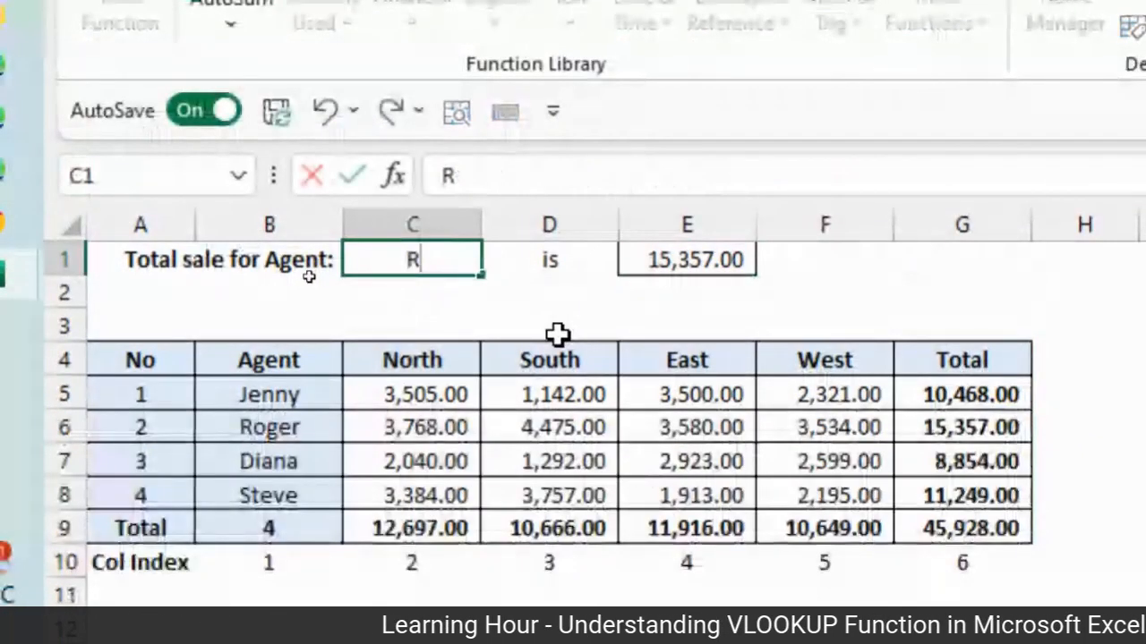
{"action": "type", "text": "ojer"}
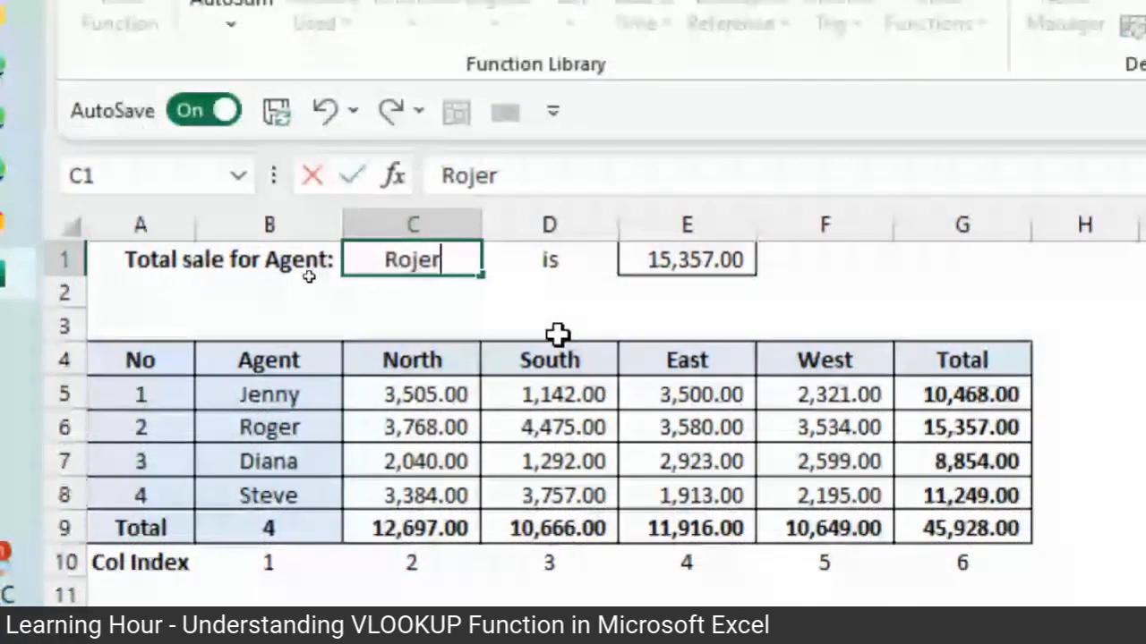
{"action": "key", "text": "ctrl+Return"}
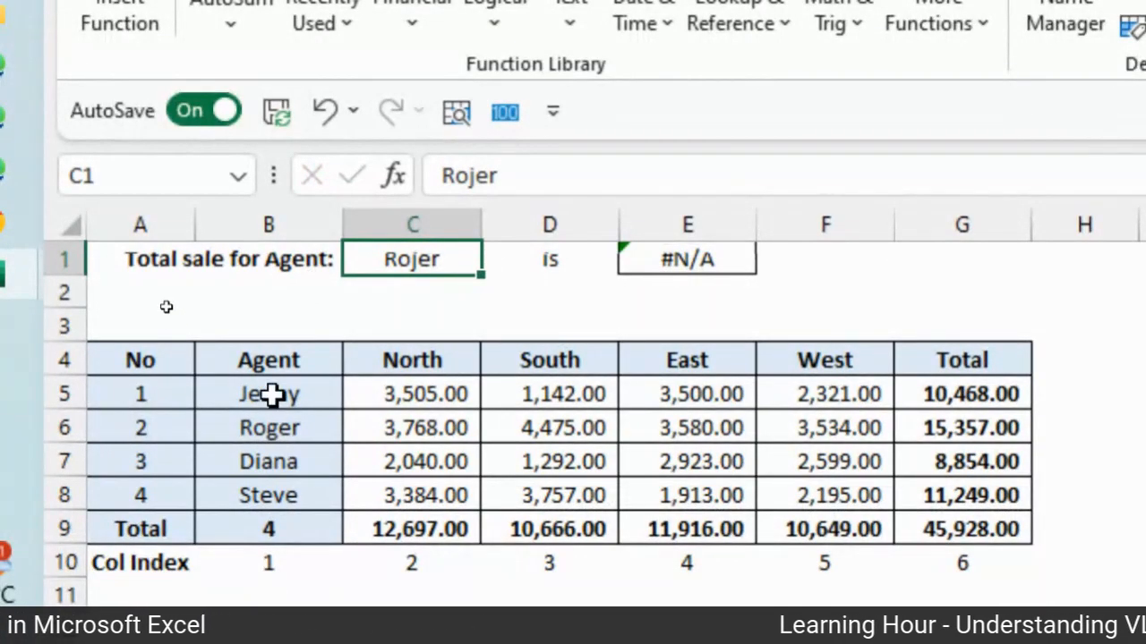
{"action": "left_click", "coordinate": [268, 428]}
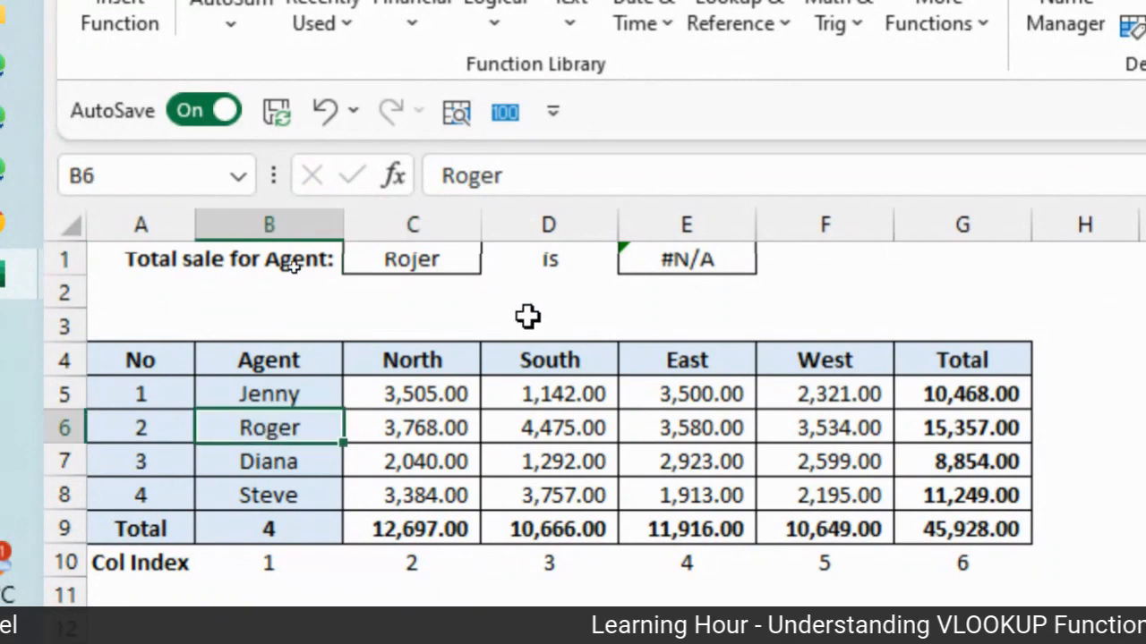
Step: Try the misspelled agent name from C1 in cell B6, and undo that change
{"action": "type", "text": "Rojer"}
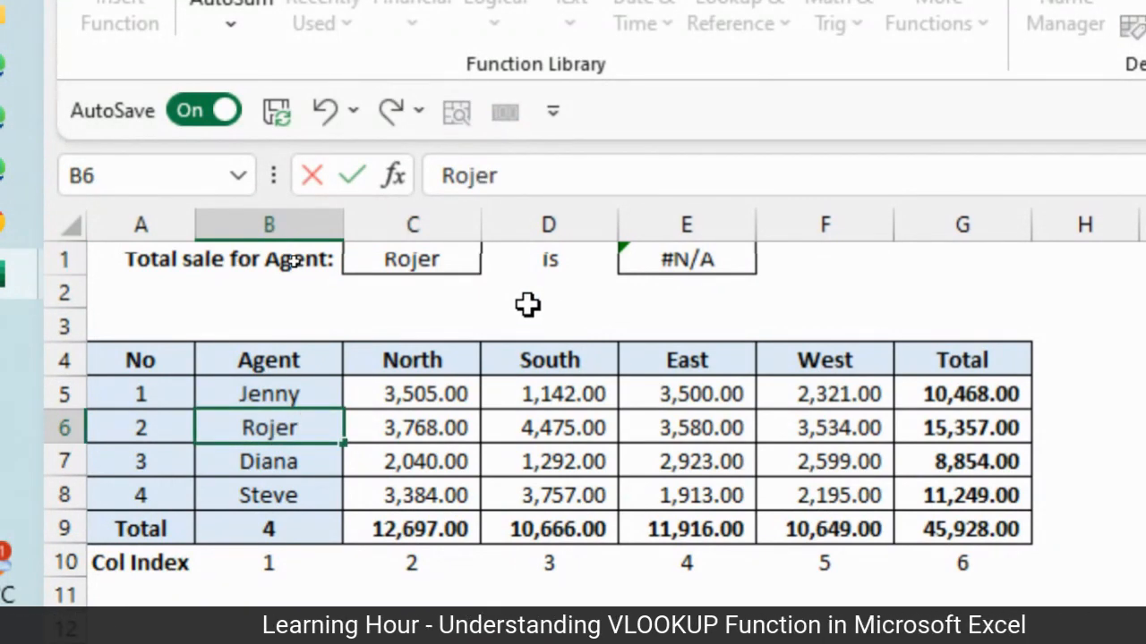
{"action": "key", "text": "ctrl+Return"}
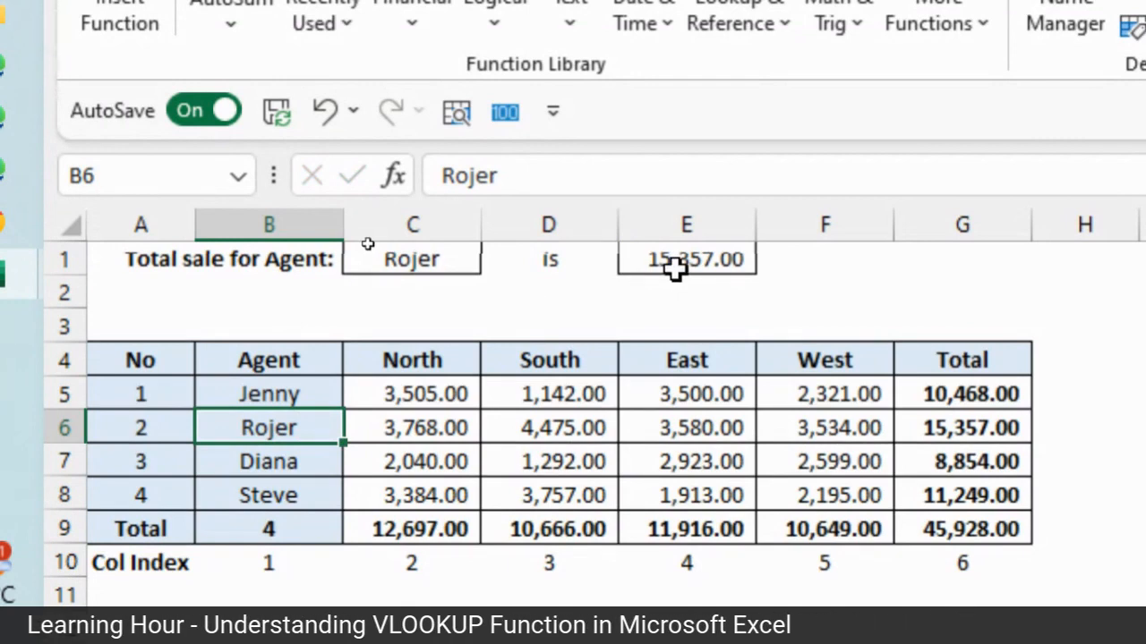
{"action": "key", "text": "ctrl+z"}
Step: Test the lookup with a misspelled version of the first agent's name in cell C1
{"action": "left_click", "coordinate": [439, 259]}
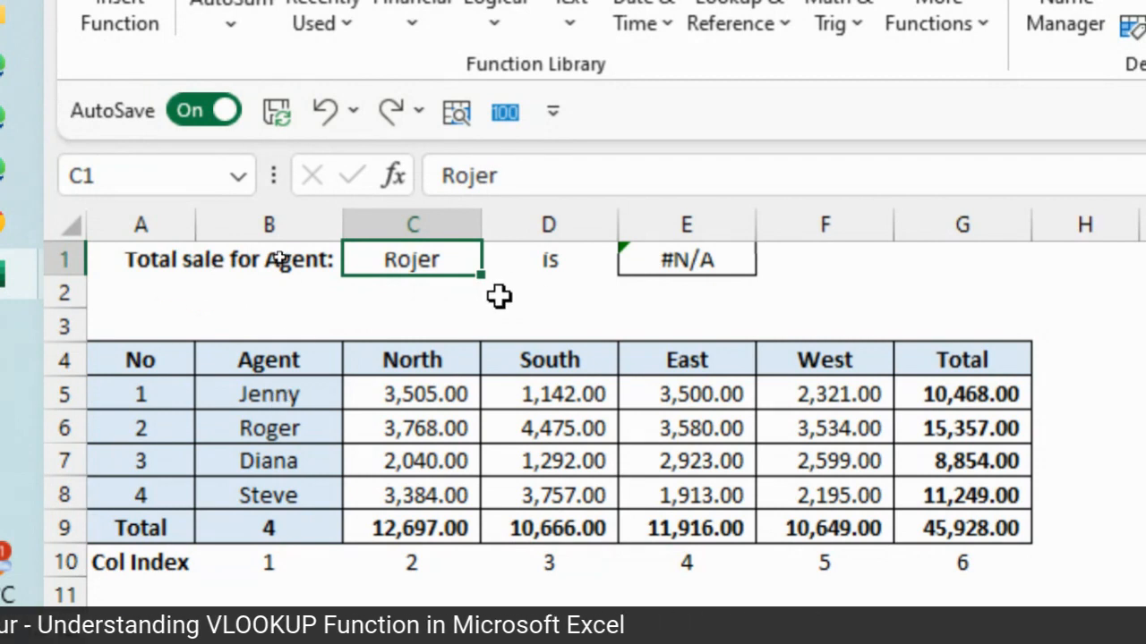
{"action": "type", "text": "Je"}
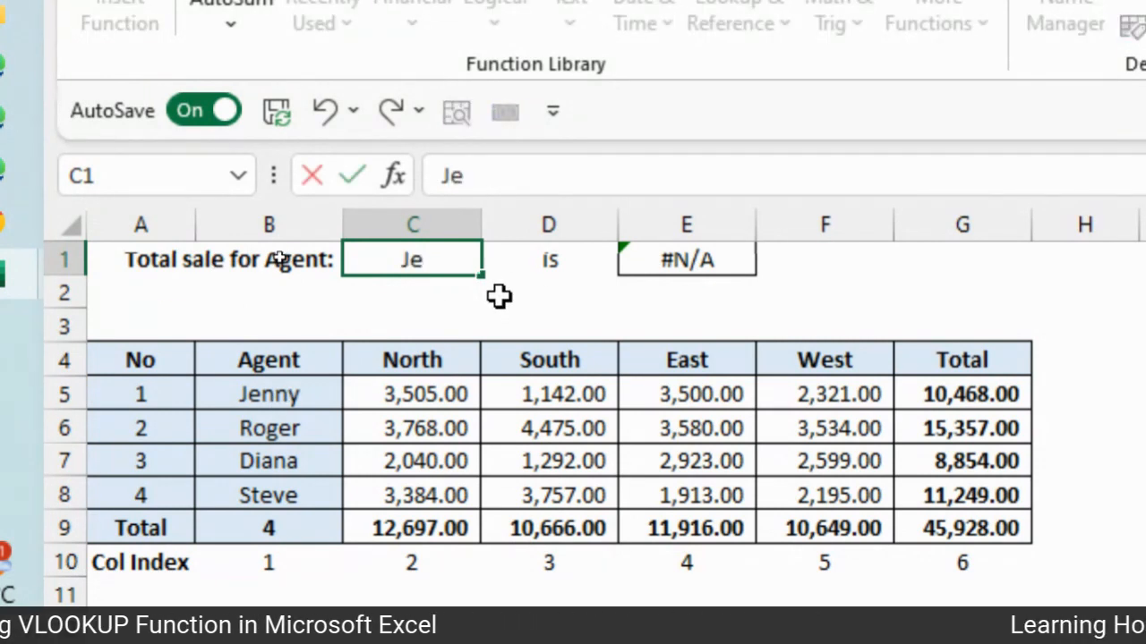
{"action": "type", "text": "nni"}
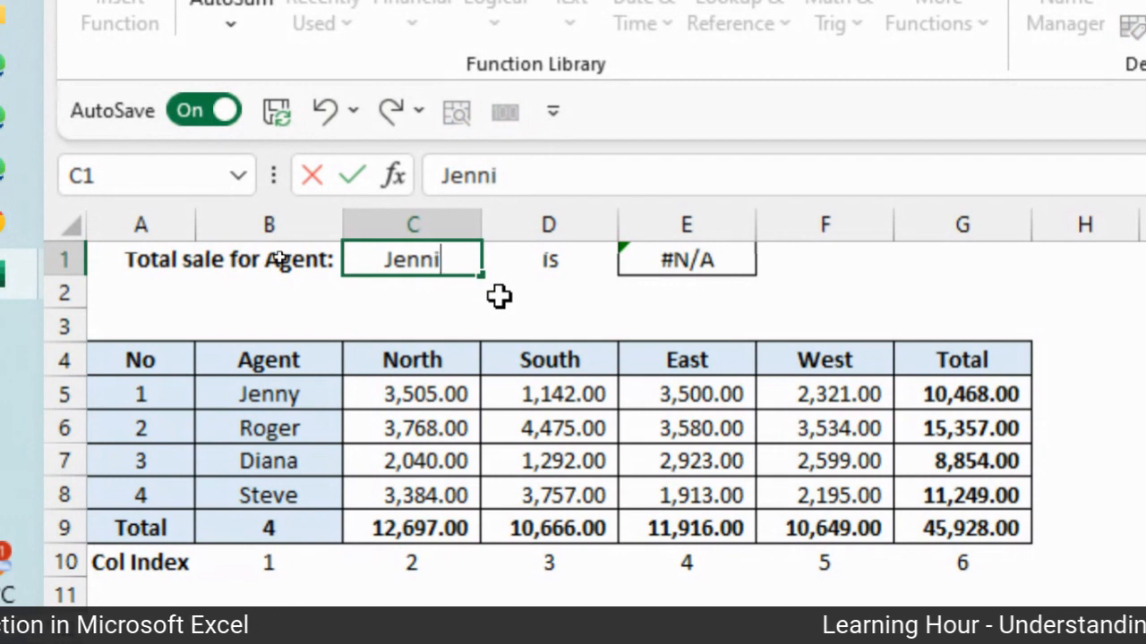
{"action": "type", "text": "e"}
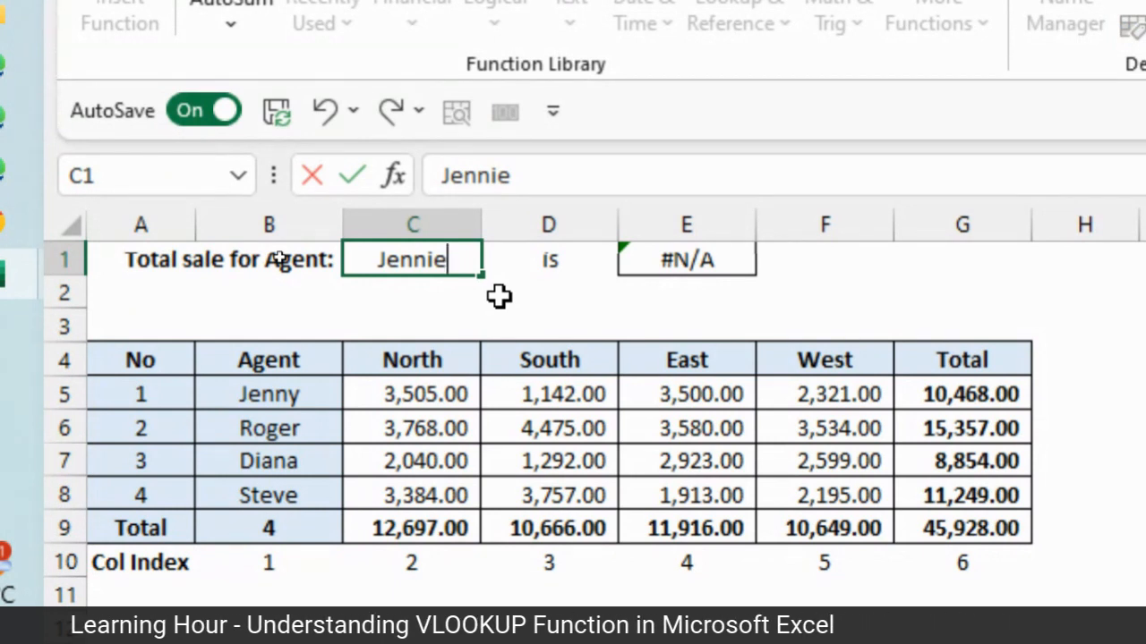
{"action": "key", "text": "ctrl+Return"}
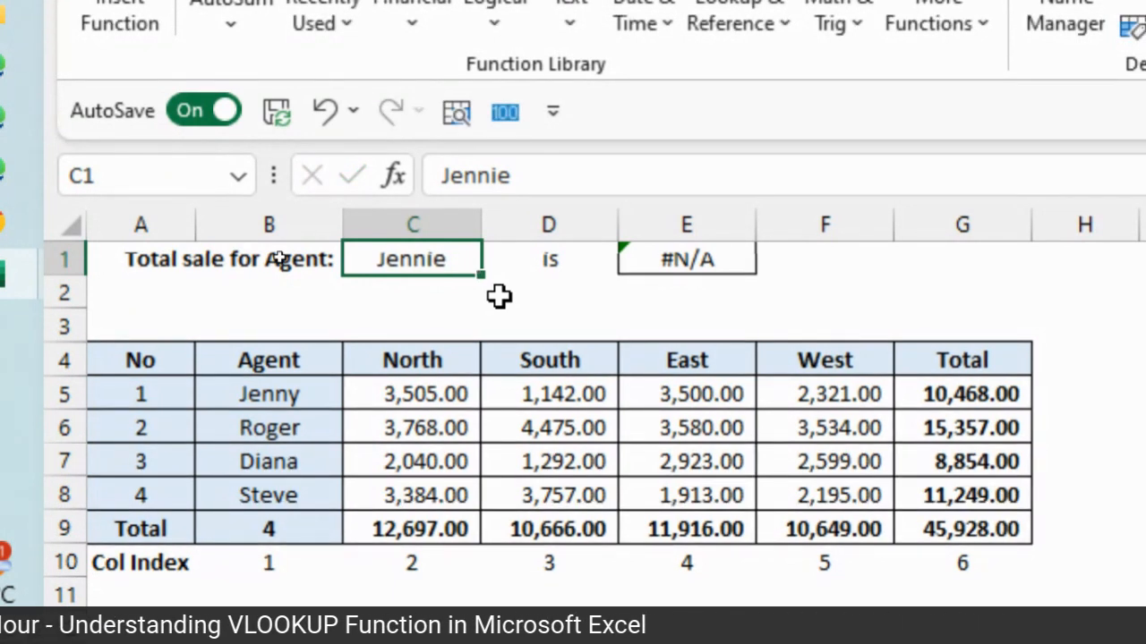
Step: Enter the first agent's name in cell C1, spelled exactly as in B5
{"action": "type", "text": "J"}
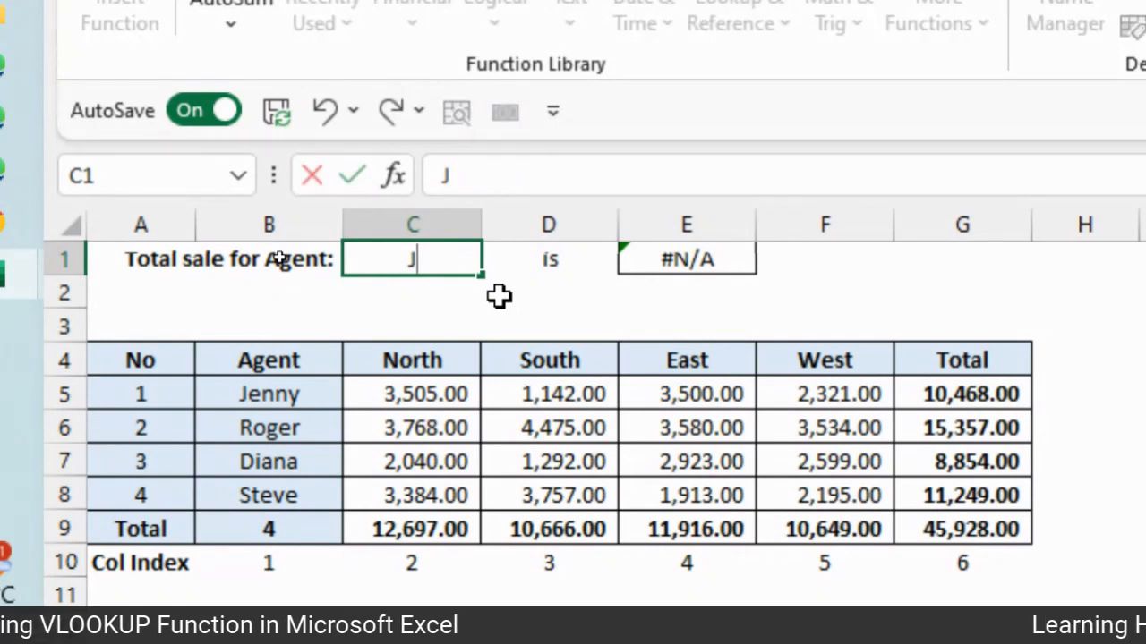
{"action": "type", "text": "enny"}
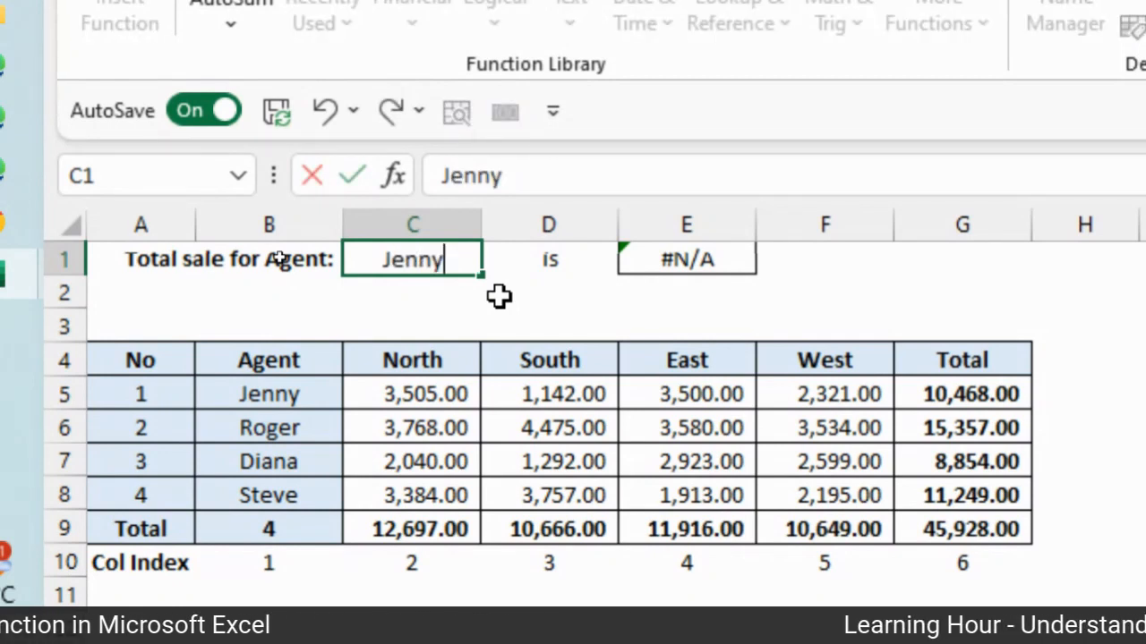
{"action": "key", "text": "ctrl+Return"}
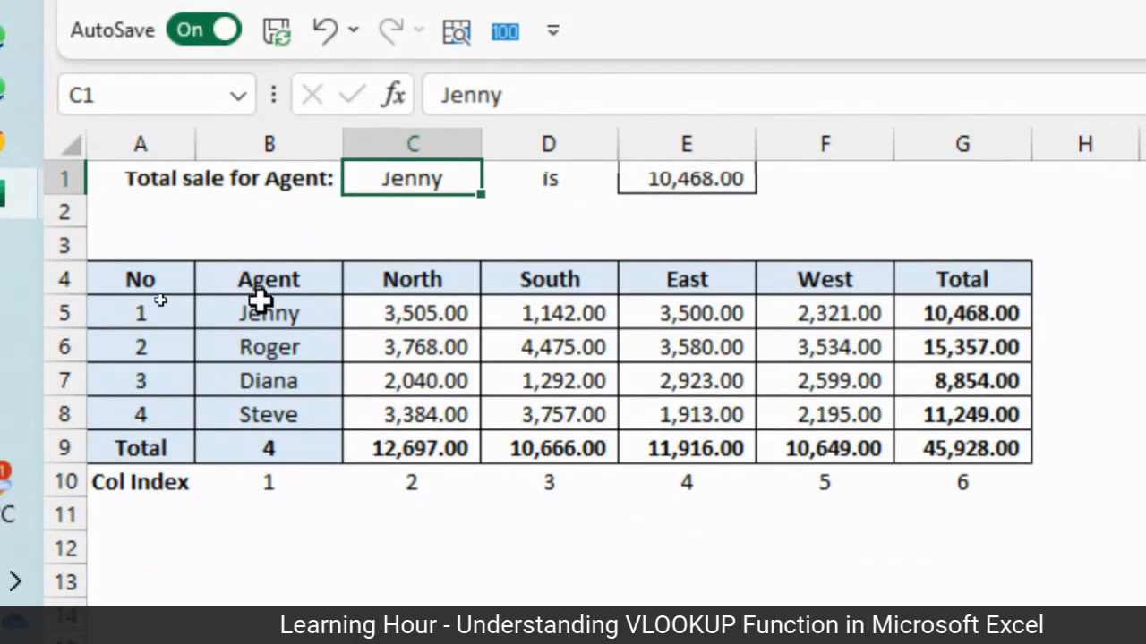
Step: Check the VLOOKUP formula in E1 and the agent names in B5 to B7 that it searches
{"action": "left_click", "coordinate": [259, 388]}
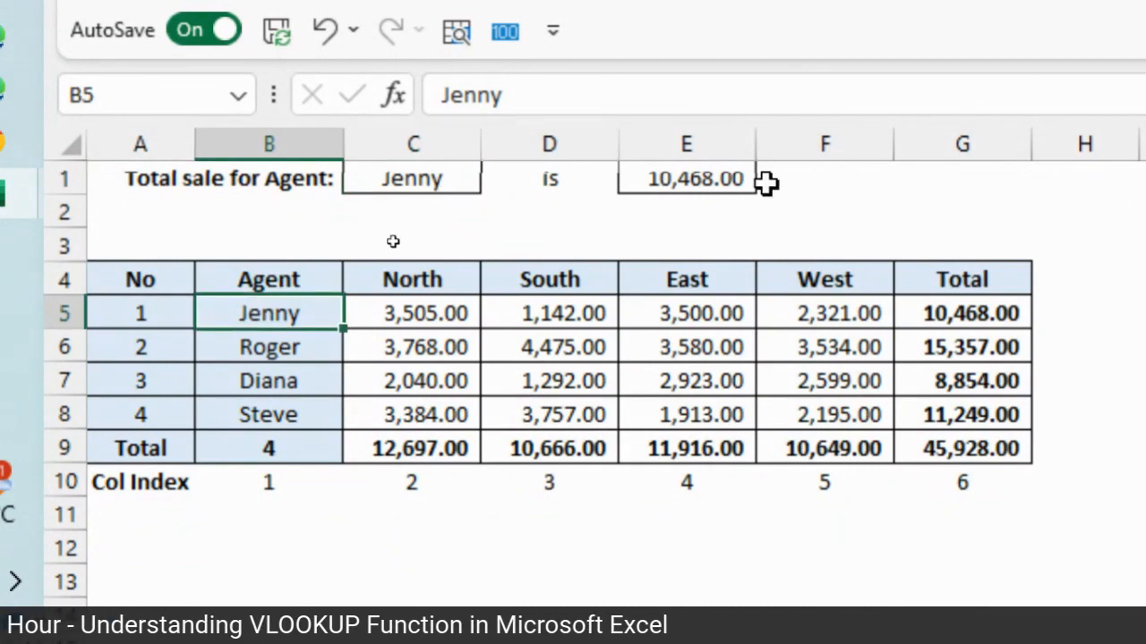
{"action": "left_click", "coordinate": [728, 179]}
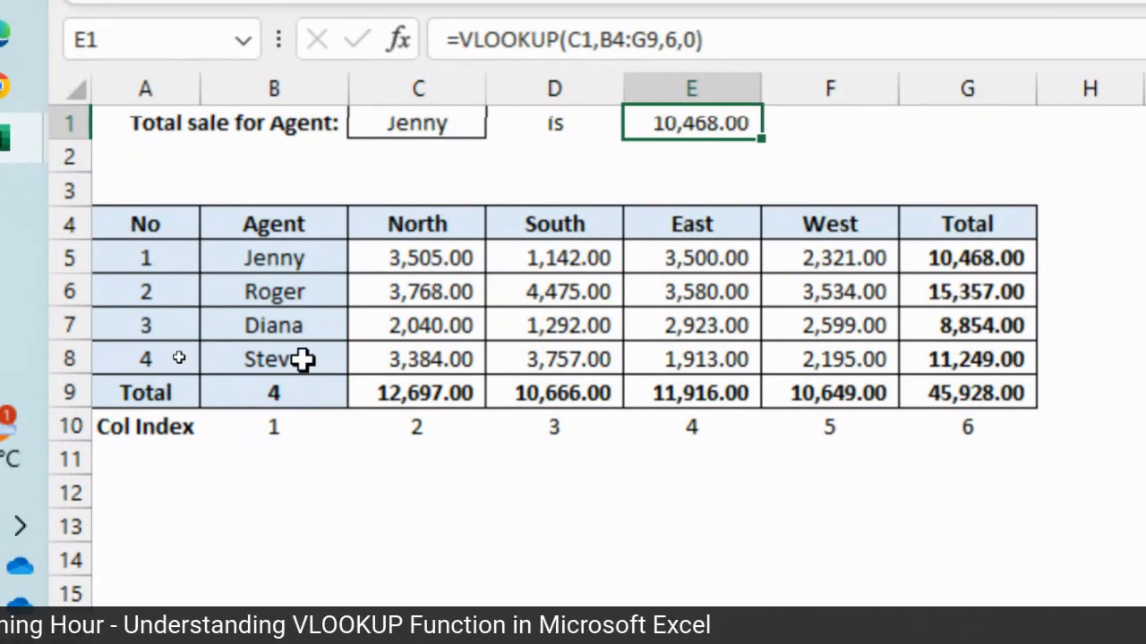
{"action": "left_click", "coordinate": [268, 256]}
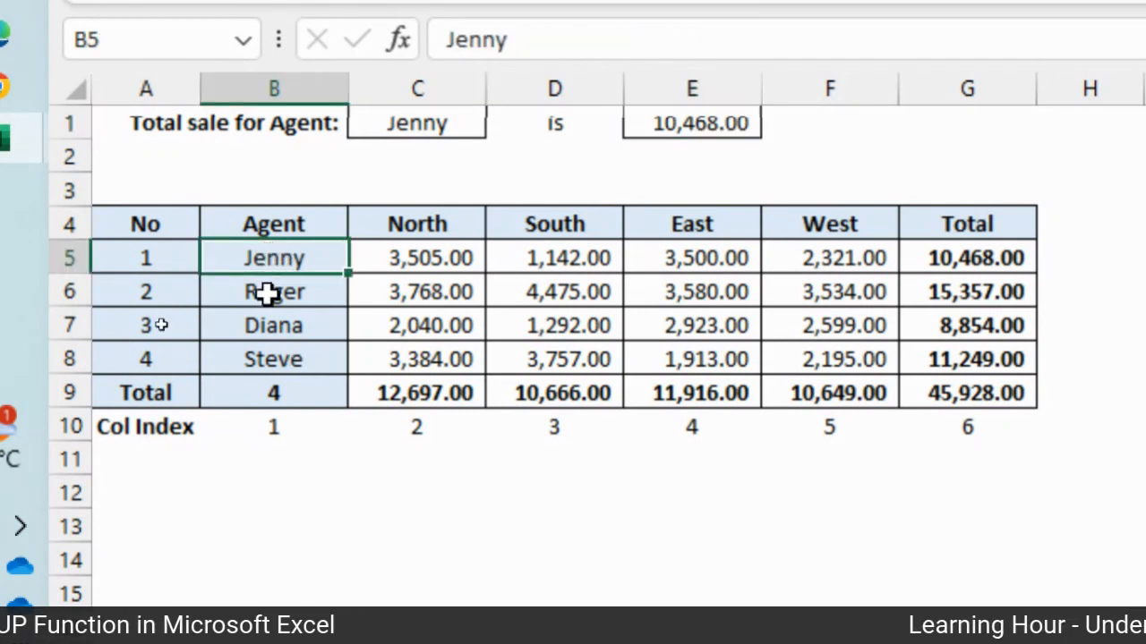
{"action": "left_click", "coordinate": [267, 293]}
{"action": "left_click", "coordinate": [274, 326]}
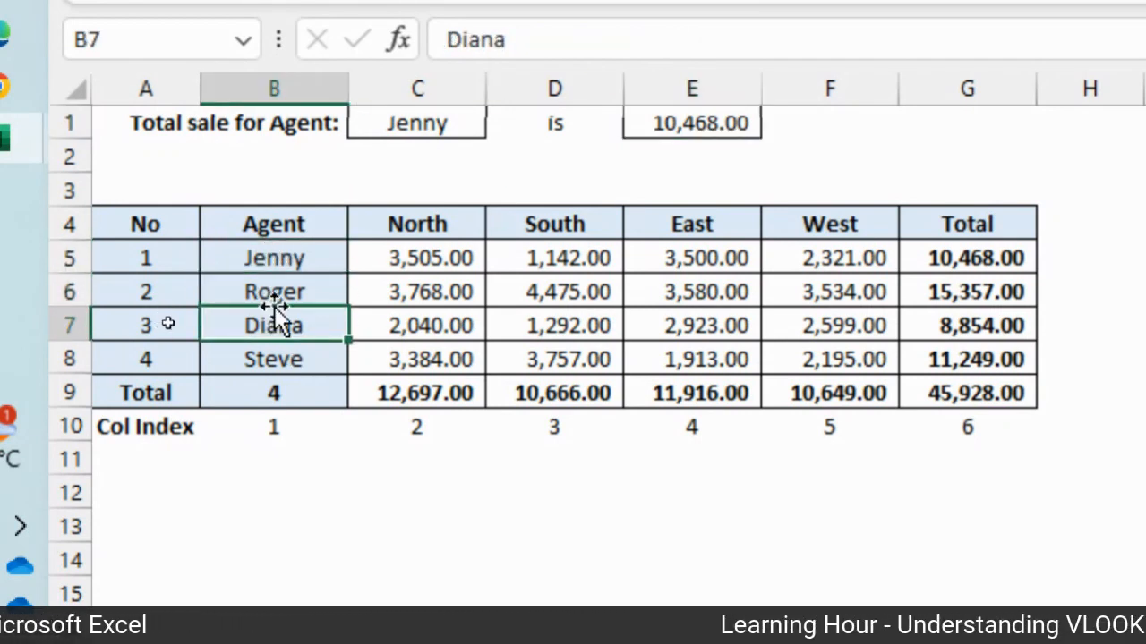
{"action": "left_click", "coordinate": [307, 256]}
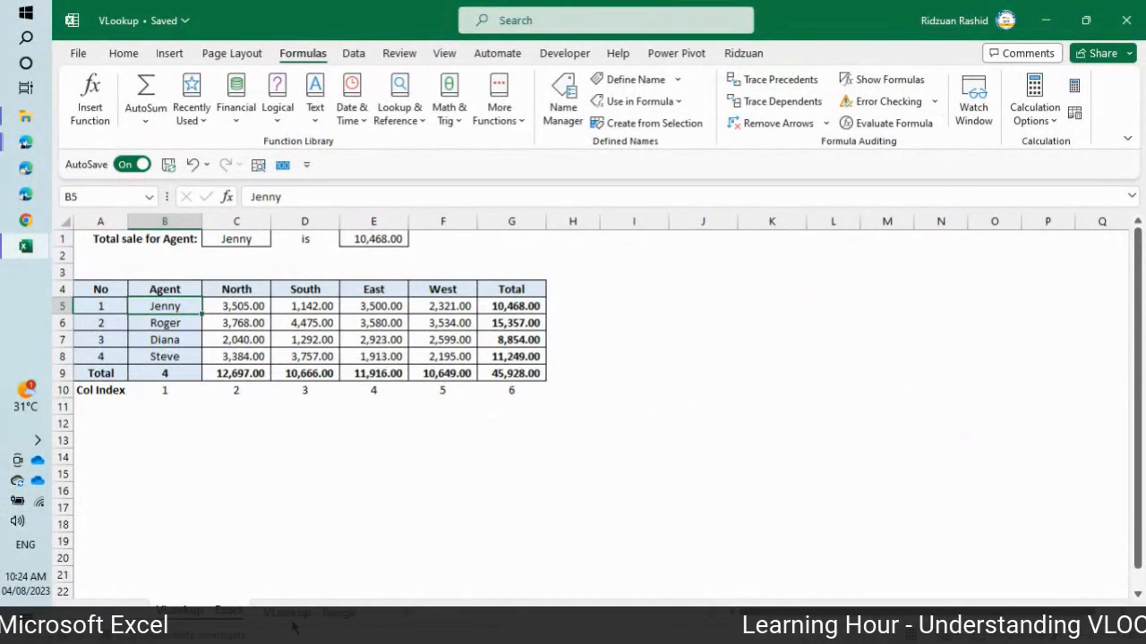
Step: Open the VLookup - Range sheet and examine the gross salary in B2 and the start of the salary ranges in E3
{"action": "left_click", "coordinate": [300, 614]}
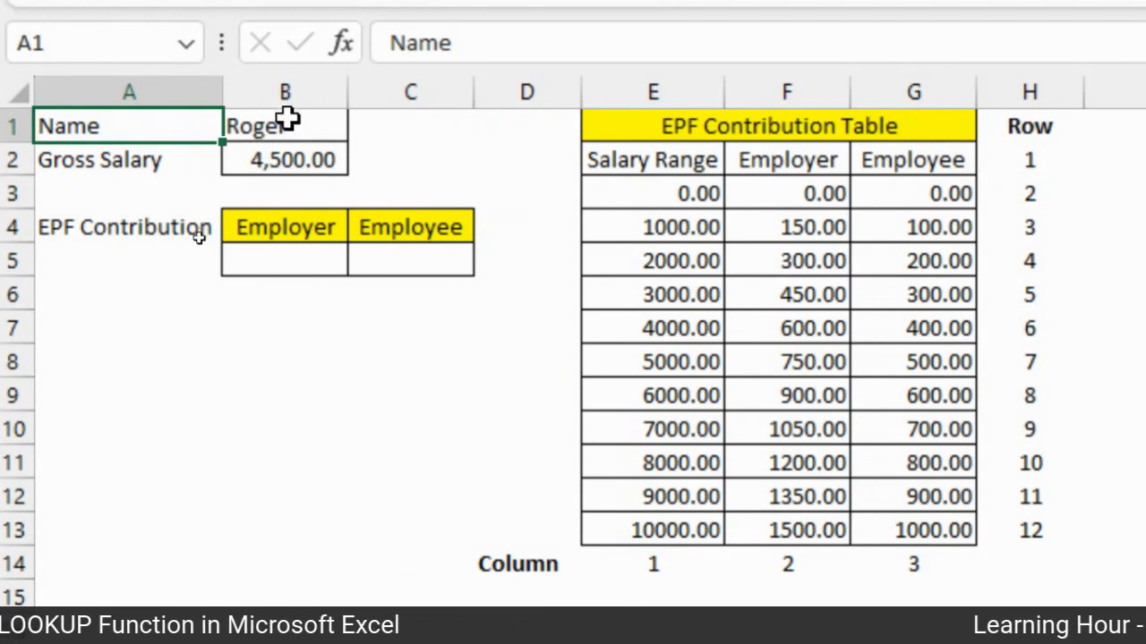
{"action": "left_click", "coordinate": [289, 160]}
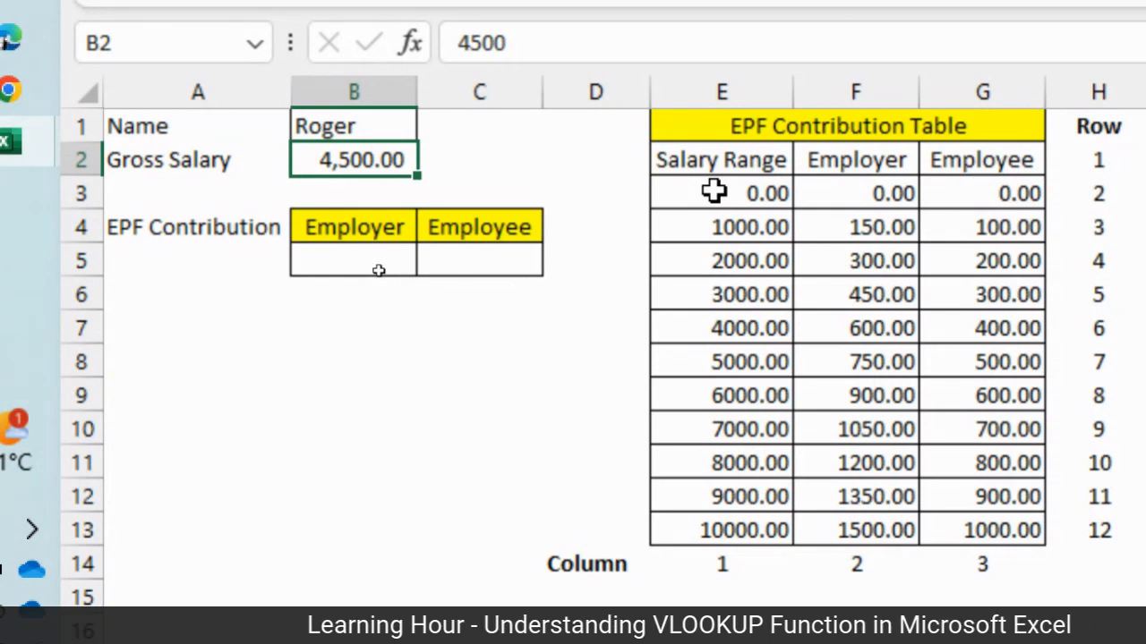
{"action": "mouse_move", "coordinate": [713, 190]}
{"action": "left_mouse_down"}
{"action": "mouse_move", "coordinate": [731, 539]}
{"action": "mouse_move", "coordinate": [708, 169]}
{"action": "mouse_move", "coordinate": [708, 192]}
{"action": "left_mouse_up"}
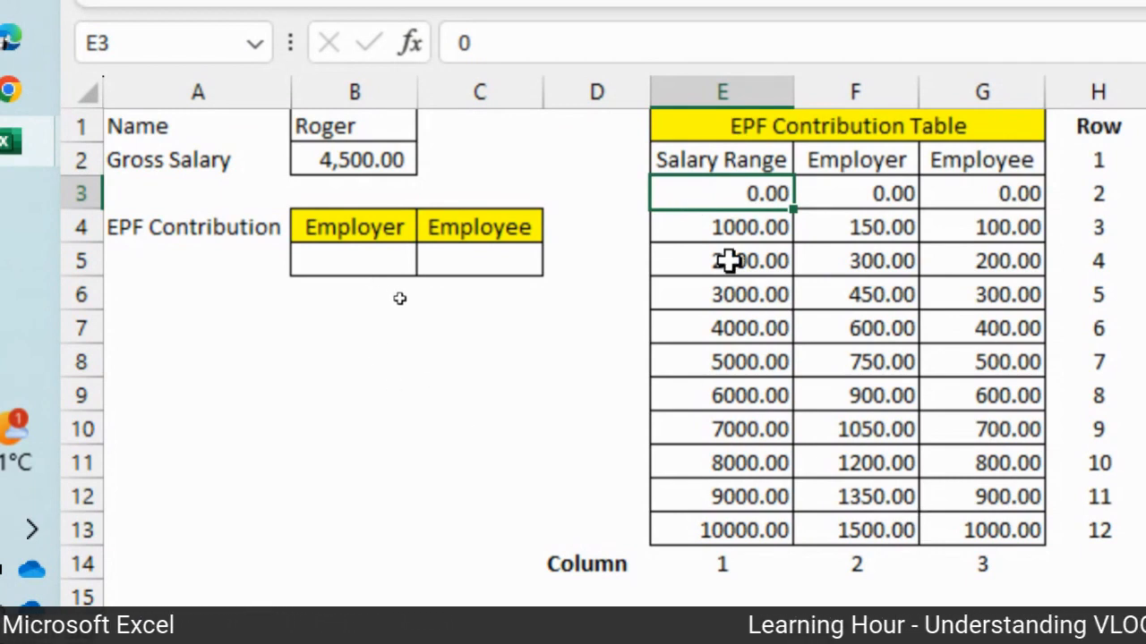
Step: Insert a VLOOKUP function in the Employer cell B5 with the gross salary cell B2 as Lookup_value
{"action": "left_click", "coordinate": [357, 260]}
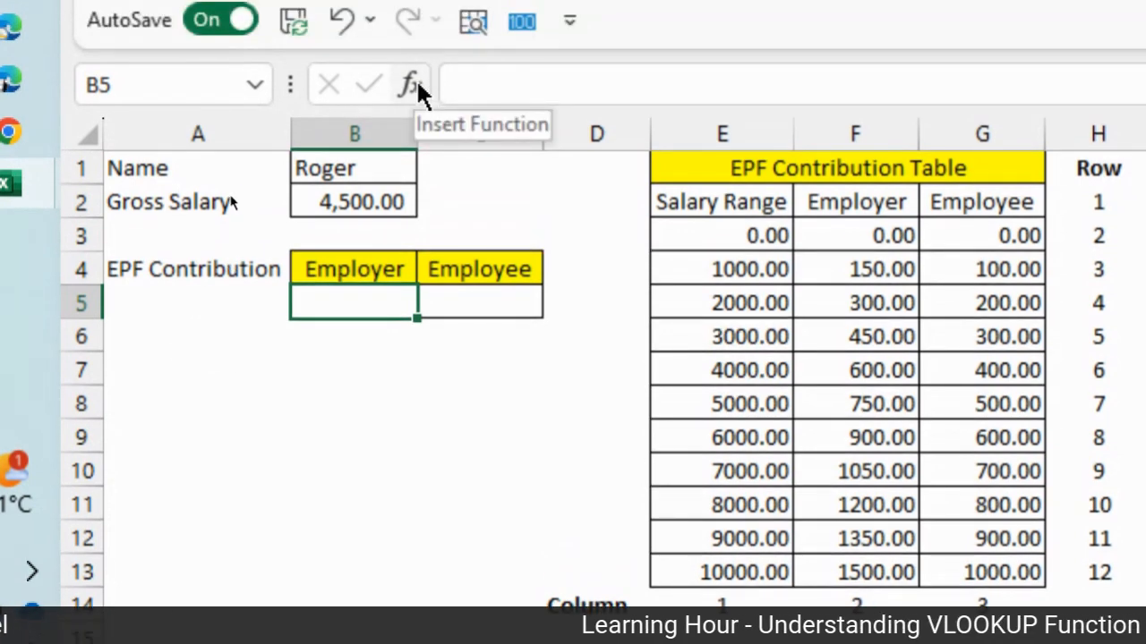
{"action": "left_click", "coordinate": [413, 82]}
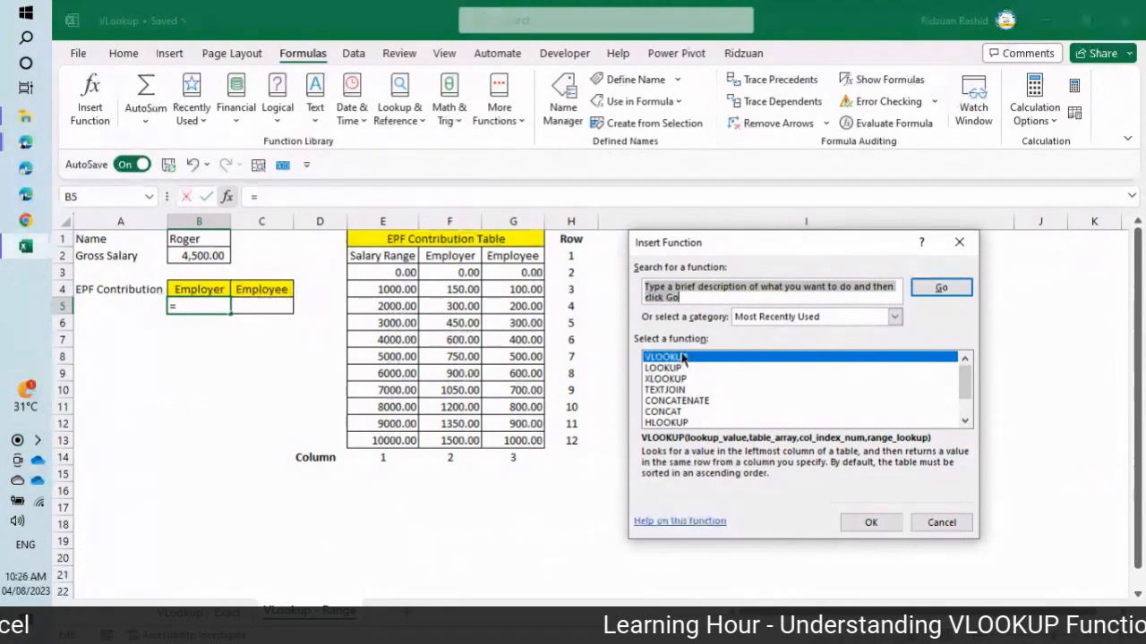
{"action": "left_click", "coordinate": [858, 528]}
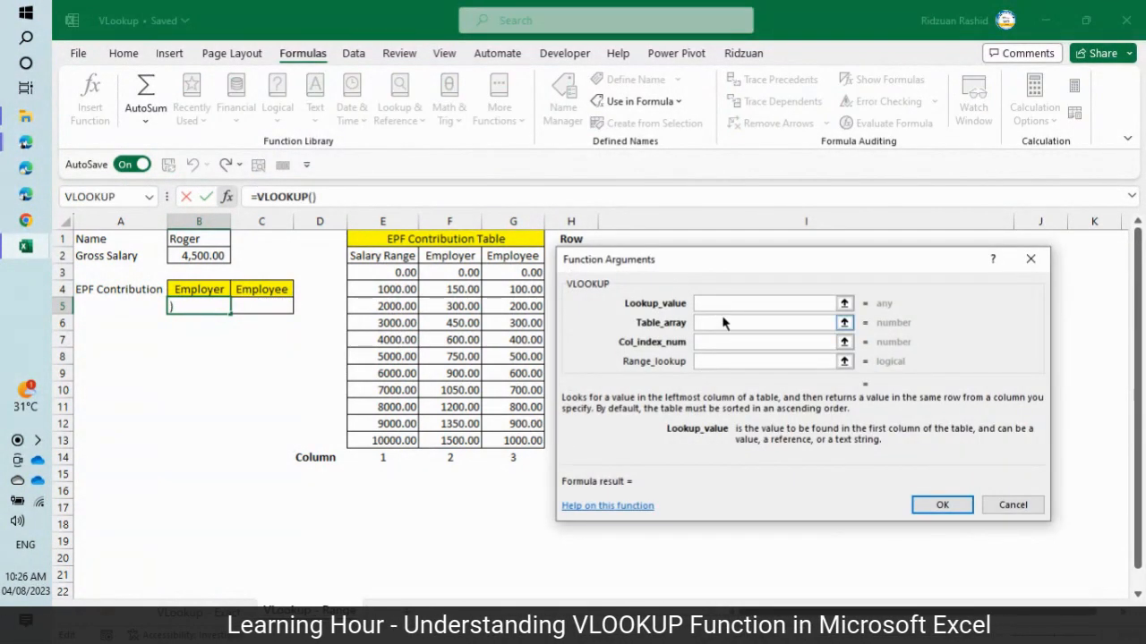
{"action": "left_click", "coordinate": [189, 257]}
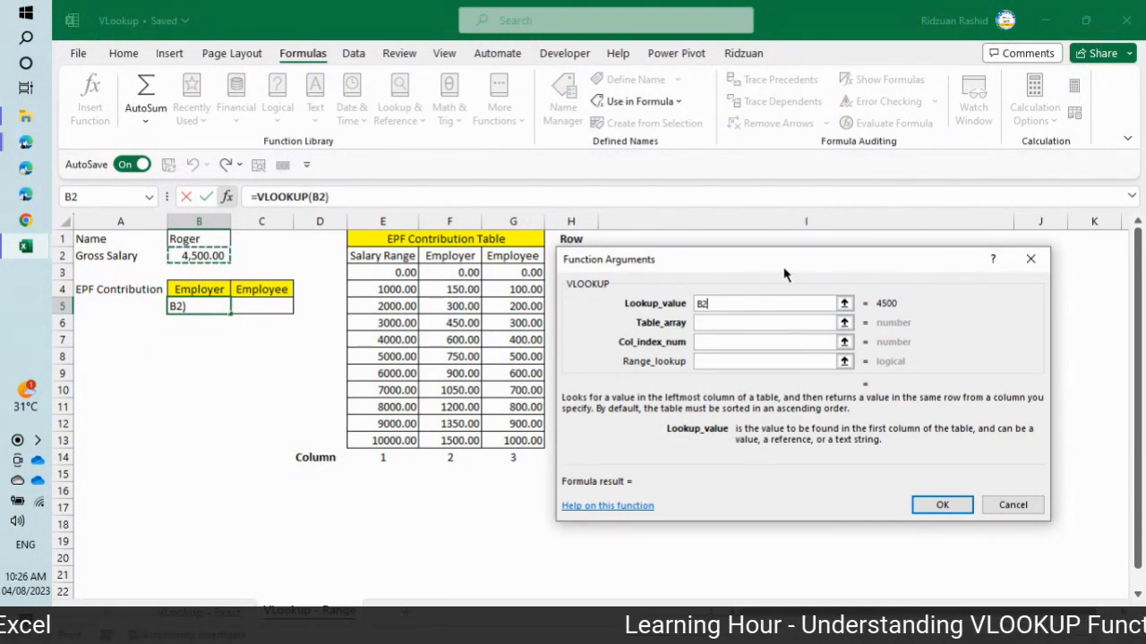
Step: Set the VLOOKUP Table_array to the EPF contribution data in E3:G13, without the header rows
{"action": "left_click_drag", "start_coordinate": [783, 273], "coordinate": [828, 259]}
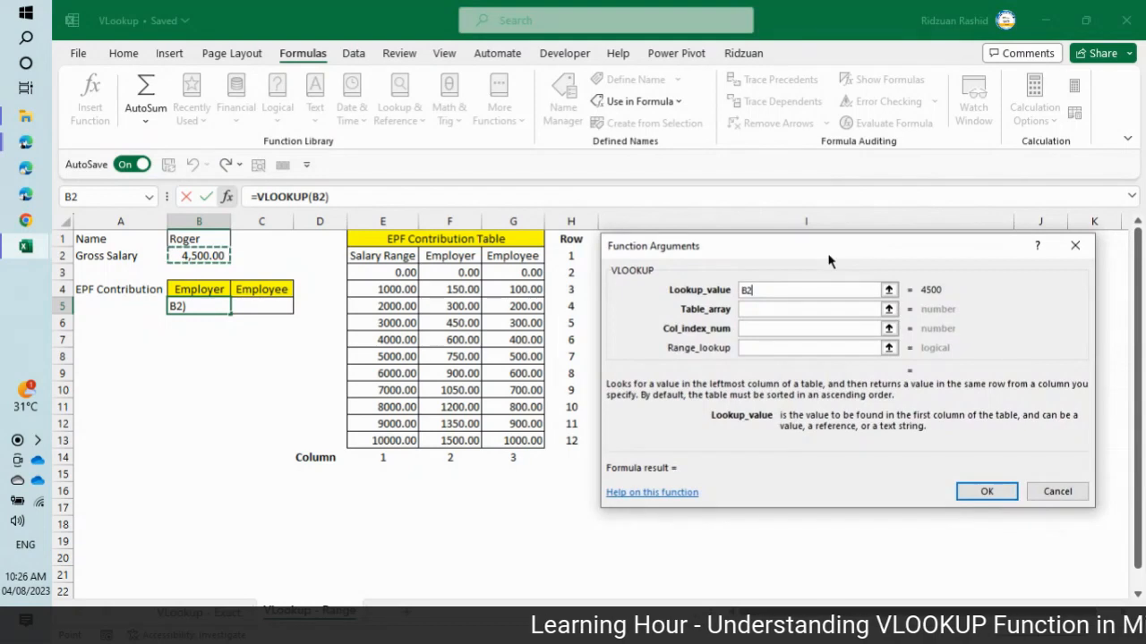
{"action": "left_click", "coordinate": [804, 310]}
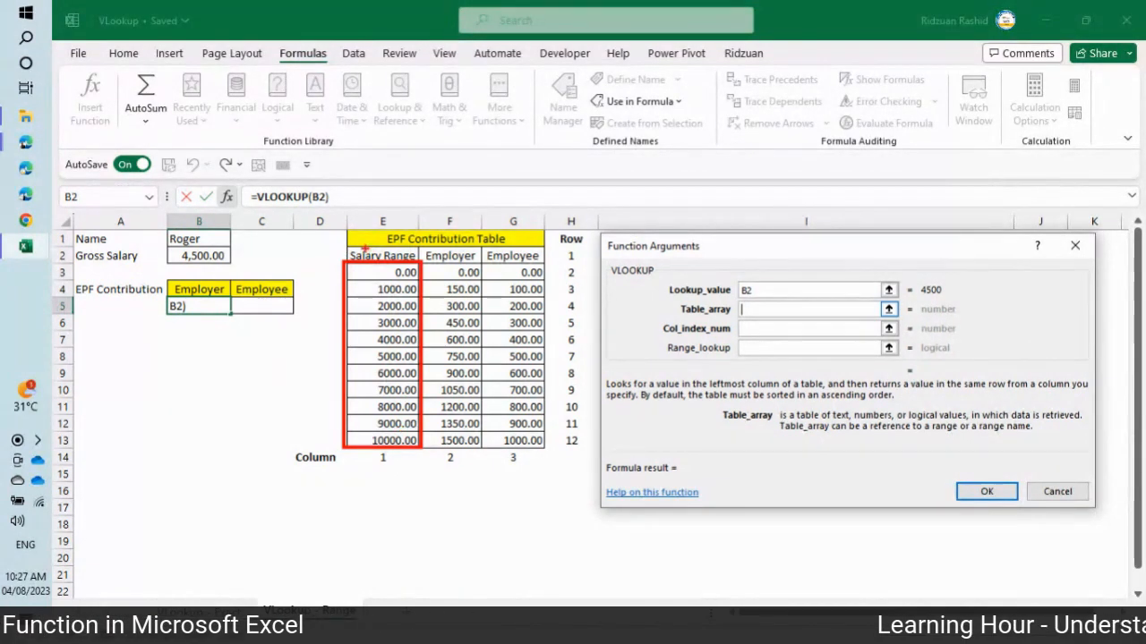
{"action": "mouse_move", "coordinate": [366, 250]}
{"action": "left_mouse_down"}
{"action": "mouse_move", "coordinate": [385, 258]}
{"action": "mouse_move", "coordinate": [365, 259]}
{"action": "left_mouse_up"}
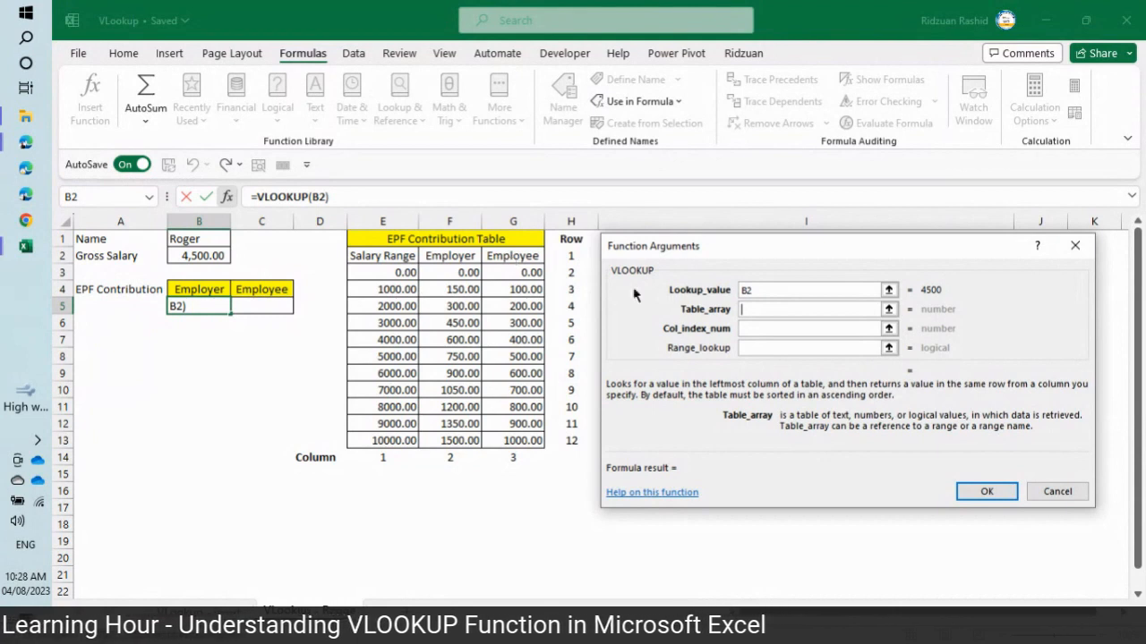
{"action": "left_click", "coordinate": [395, 273]}
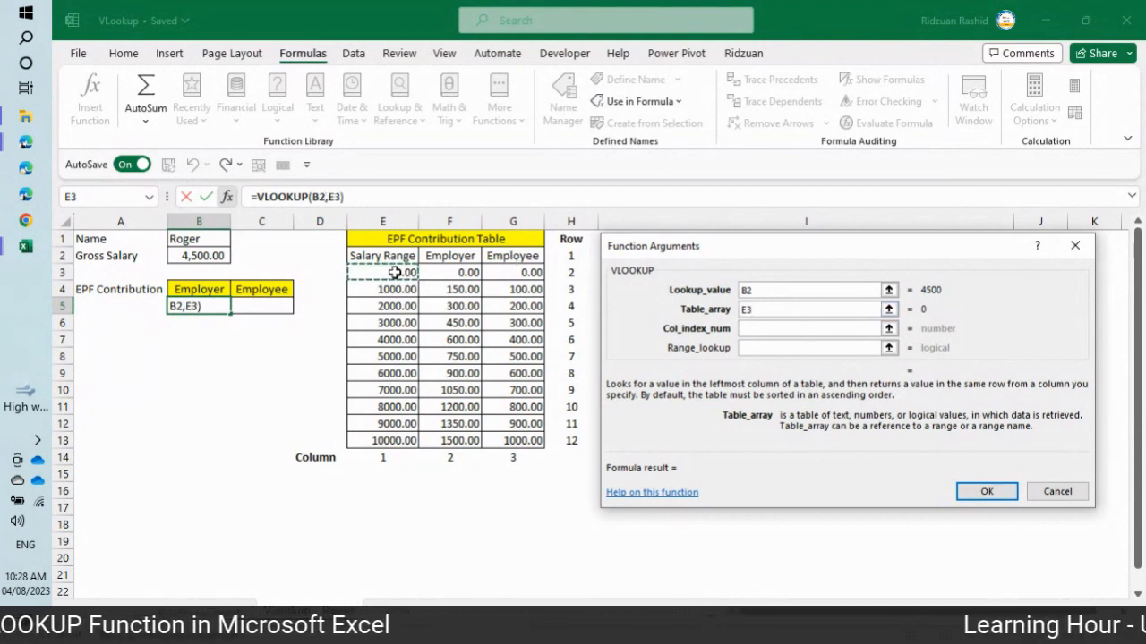
{"action": "left_click_drag", "start_coordinate": [400, 273], "coordinate": [509, 439]}
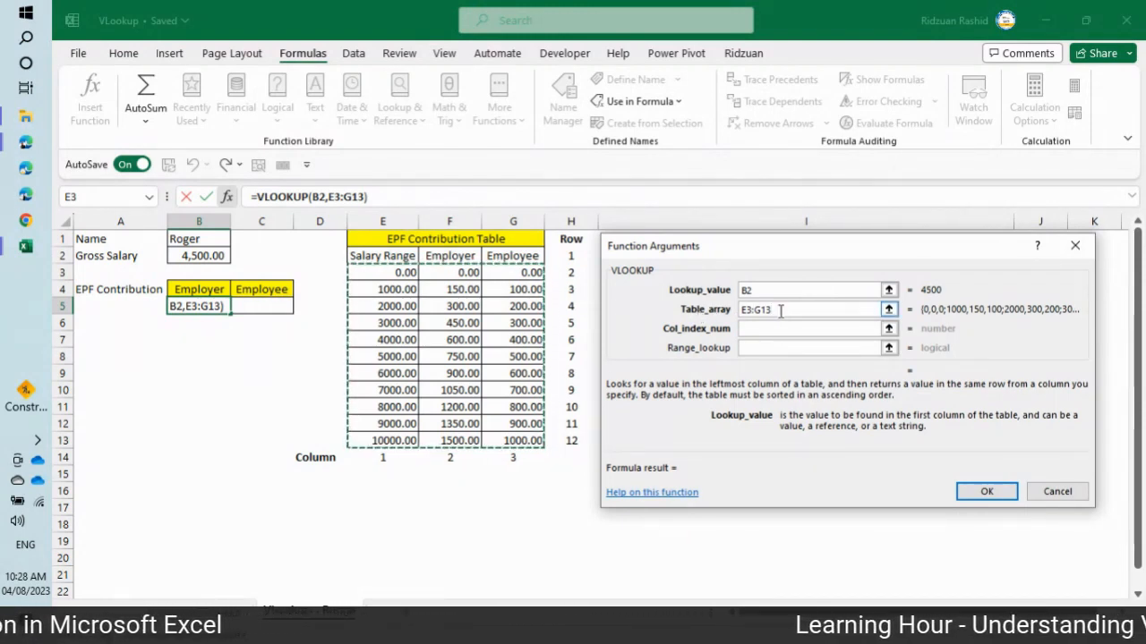
Step: Set the VLOOKUP Col_index_num to 2 so that the Employer contribution is returned
{"action": "left_click", "coordinate": [743, 333]}
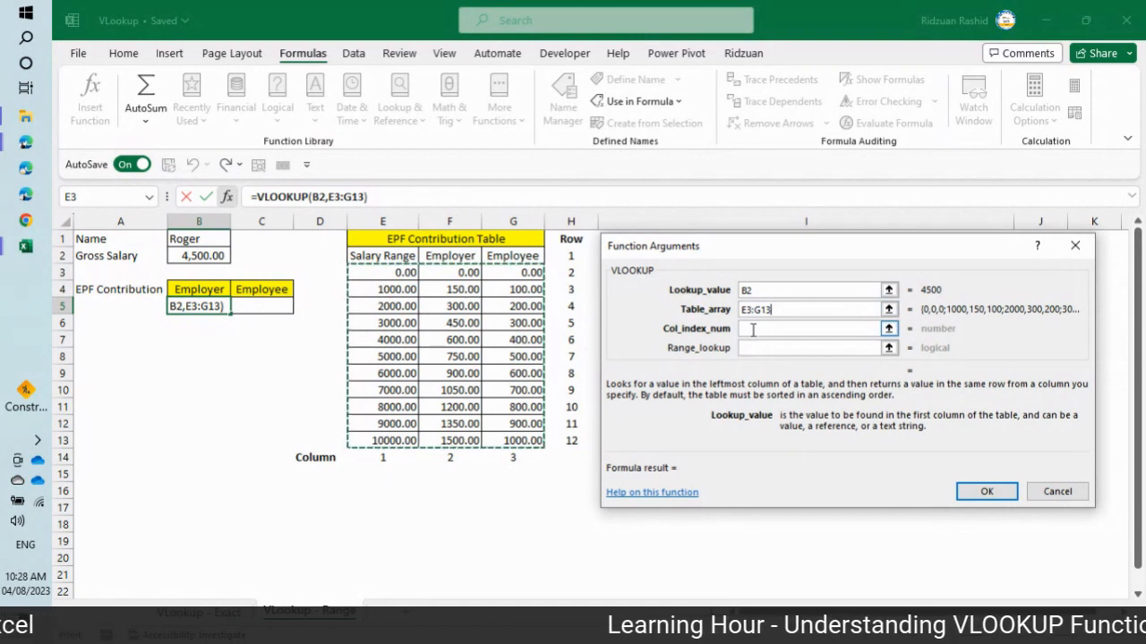
{"action": "left_click", "coordinate": [753, 328]}
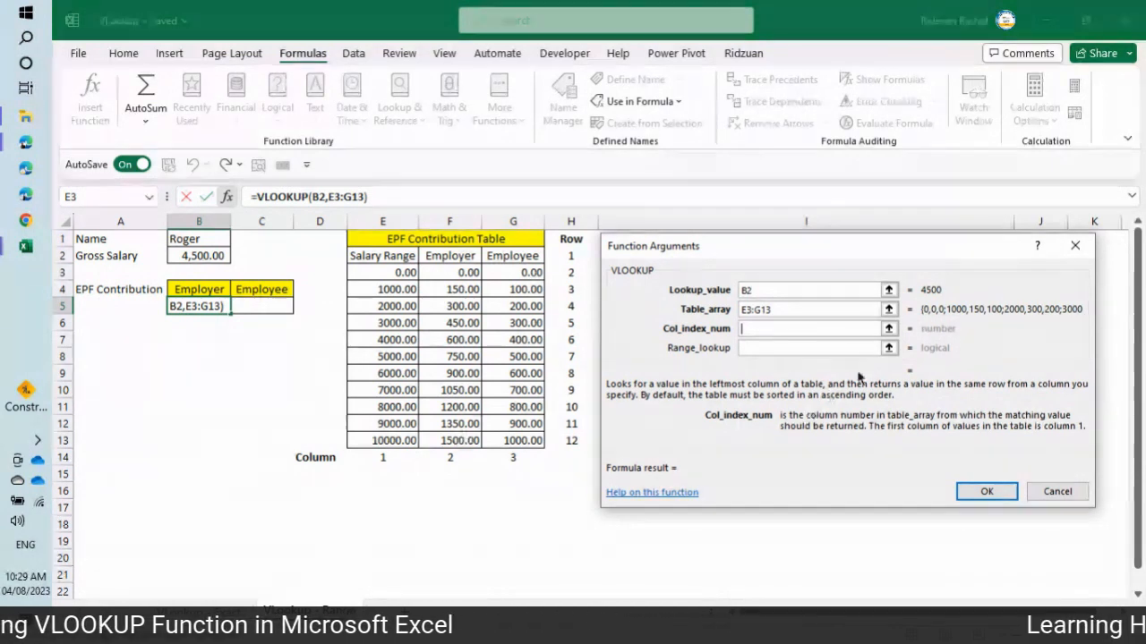
{"action": "type", "text": "2"}
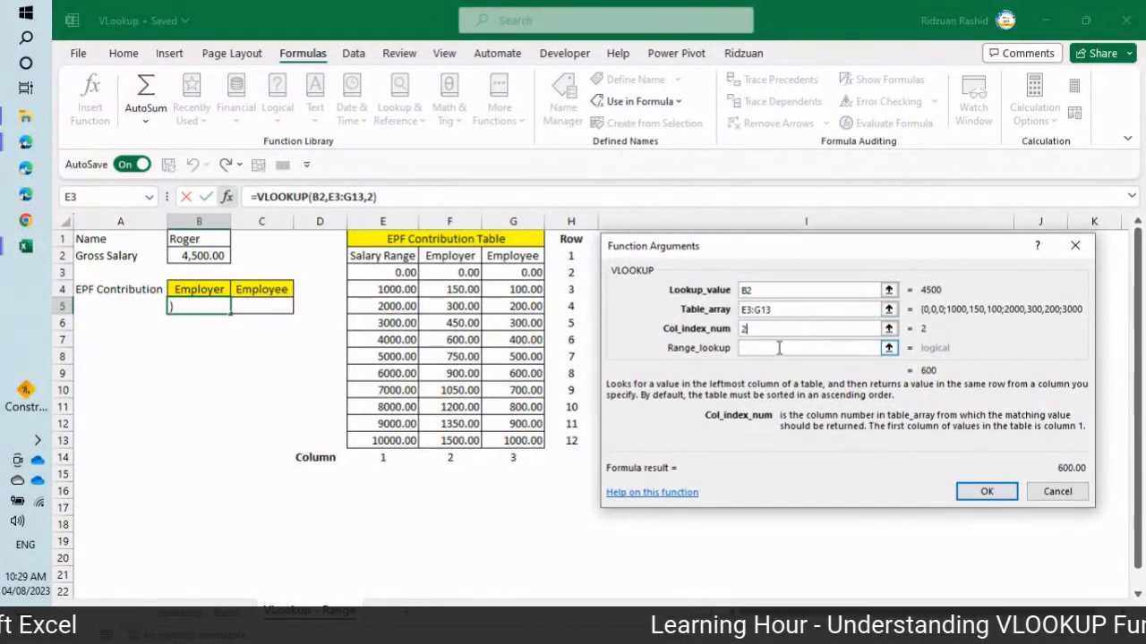
Step: Try TRUE, 1, 10, 2 and 100 as the VLOOKUP Range_lookup argument, clearing each entry
{"action": "left_click", "coordinate": [778, 349]}
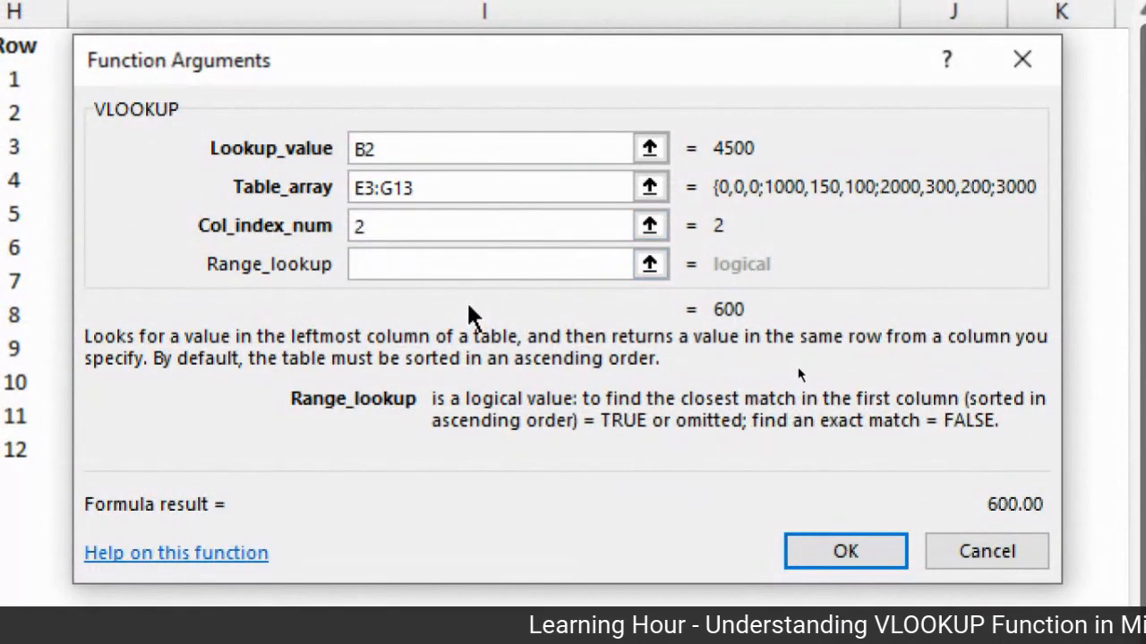
{"action": "type", "text": "true"}
{"action": "key", "text": "BackSpace"}
{"action": "key", "text": "BackSpace"}
{"action": "key", "text": "BackSpace"}
{"action": "key", "text": "BackSpace"}
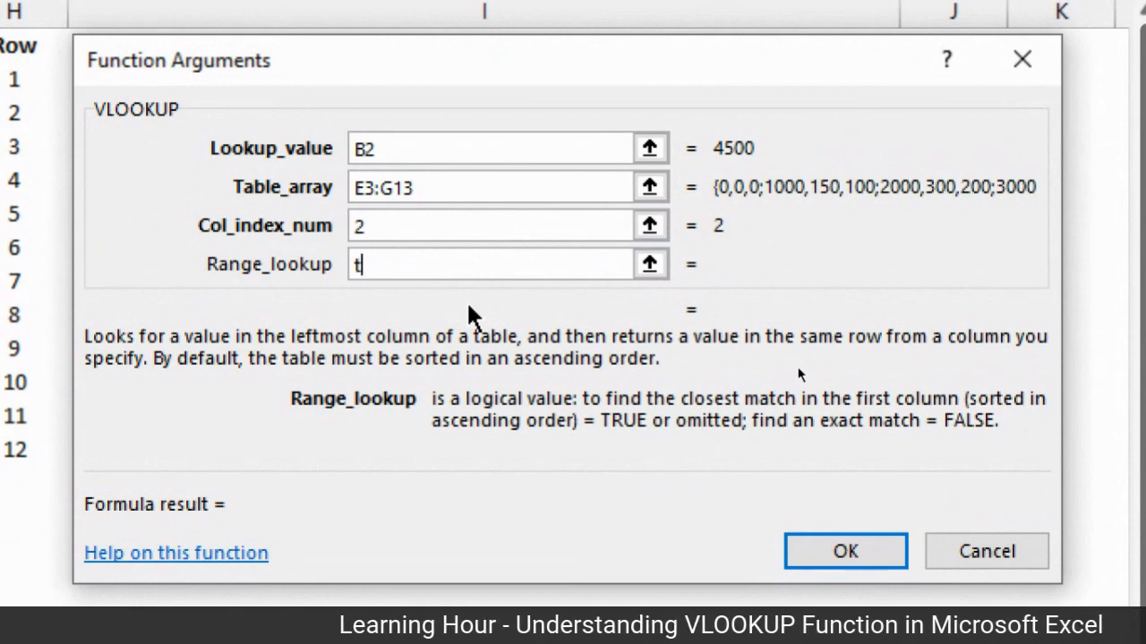
{"action": "type", "text": "1"}
{"action": "key", "text": "BackSpace"}
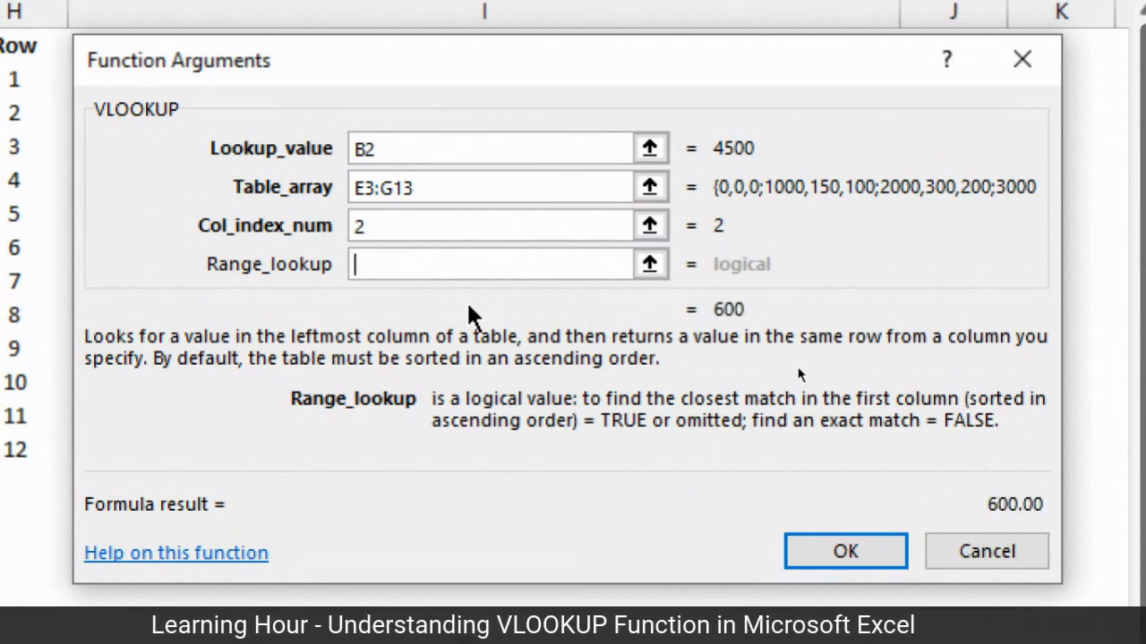
{"action": "type", "text": "10"}
{"action": "key", "text": "BackSpace"}
{"action": "key", "text": "BackSpace"}
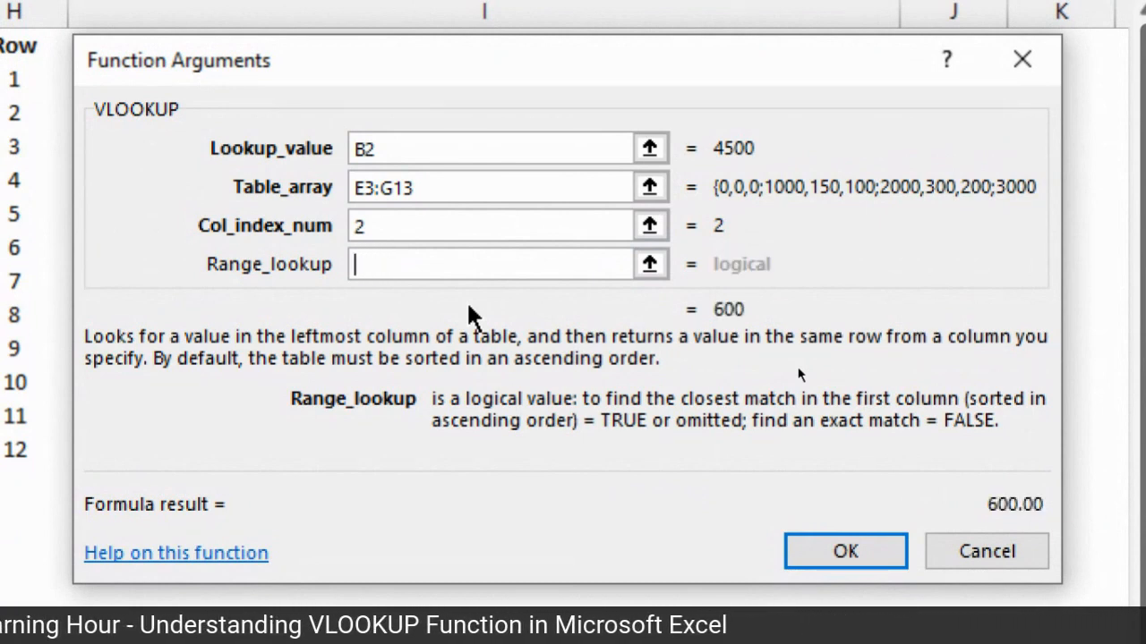
{"action": "type", "text": "2"}
{"action": "key", "text": "BackSpace"}
{"action": "type", "text": "100"}
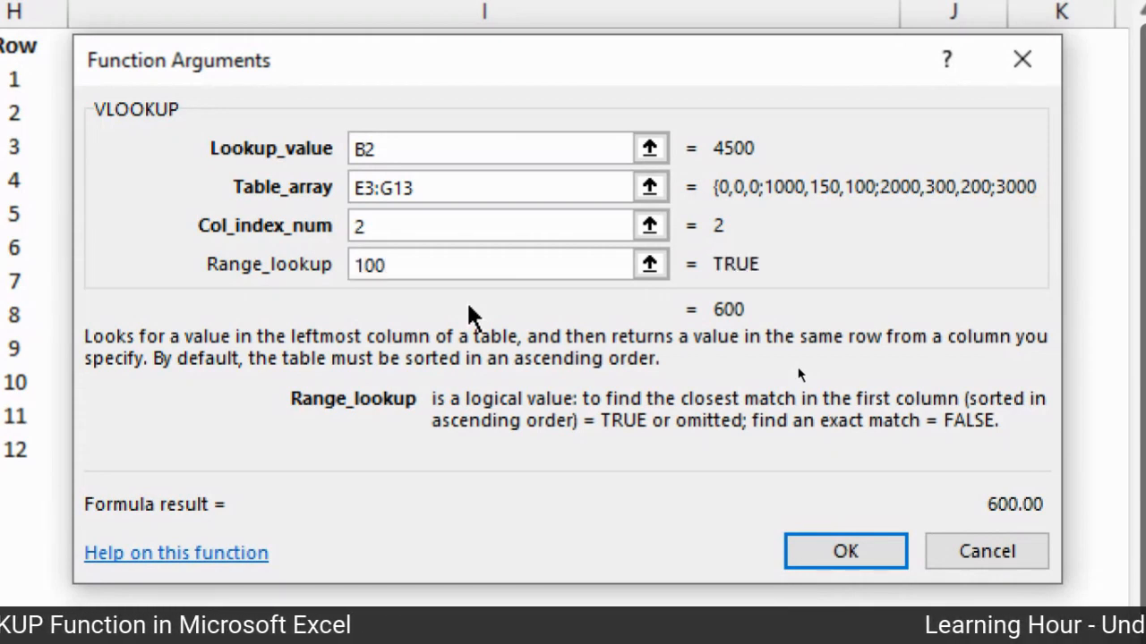
{"action": "key", "text": "BackSpace"}
{"action": "key", "text": "BackSpace"}
{"action": "key", "text": "BackSpace"}
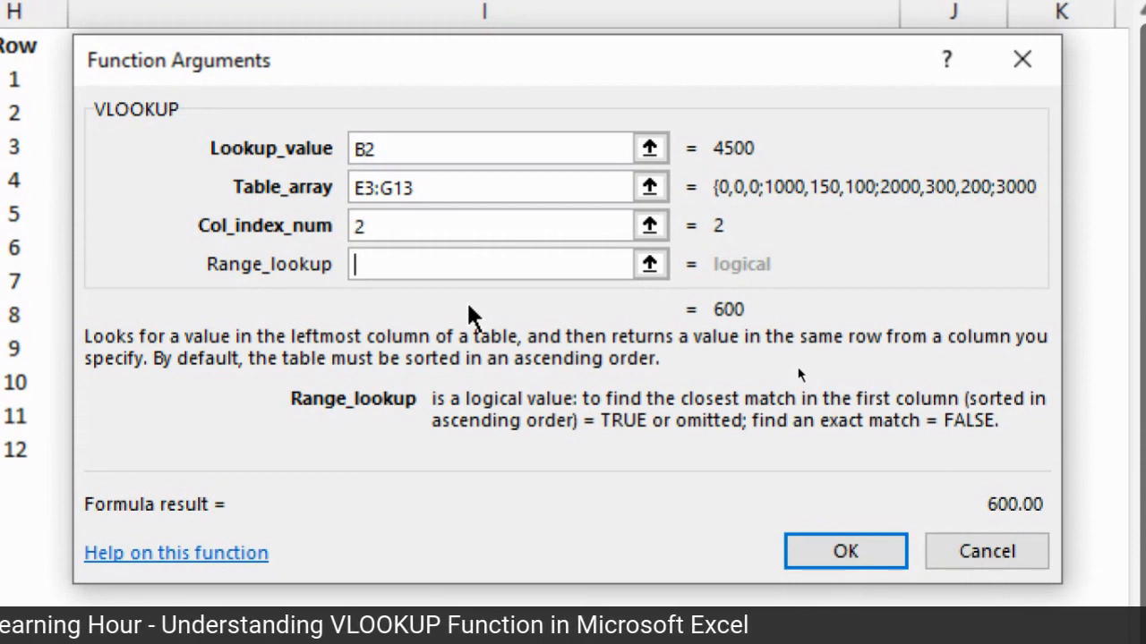
Step: Set the VLOOKUP Range_lookup to 1 for a closest match and complete the Employer formula
{"action": "type", "text": "1"}
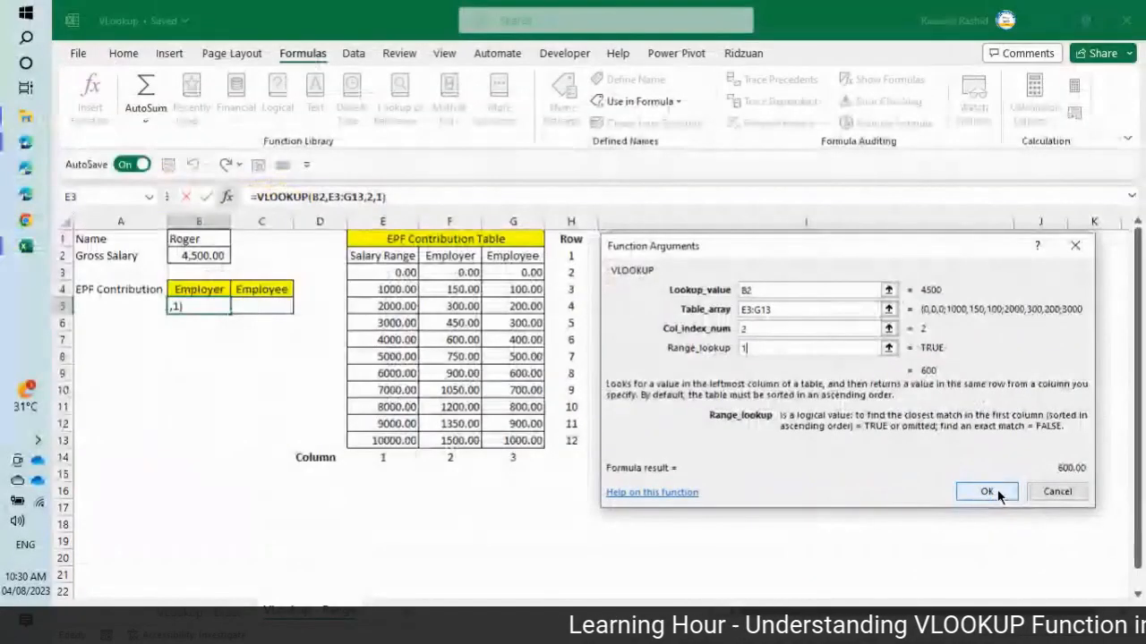
{"action": "left_click", "coordinate": [986, 492]}
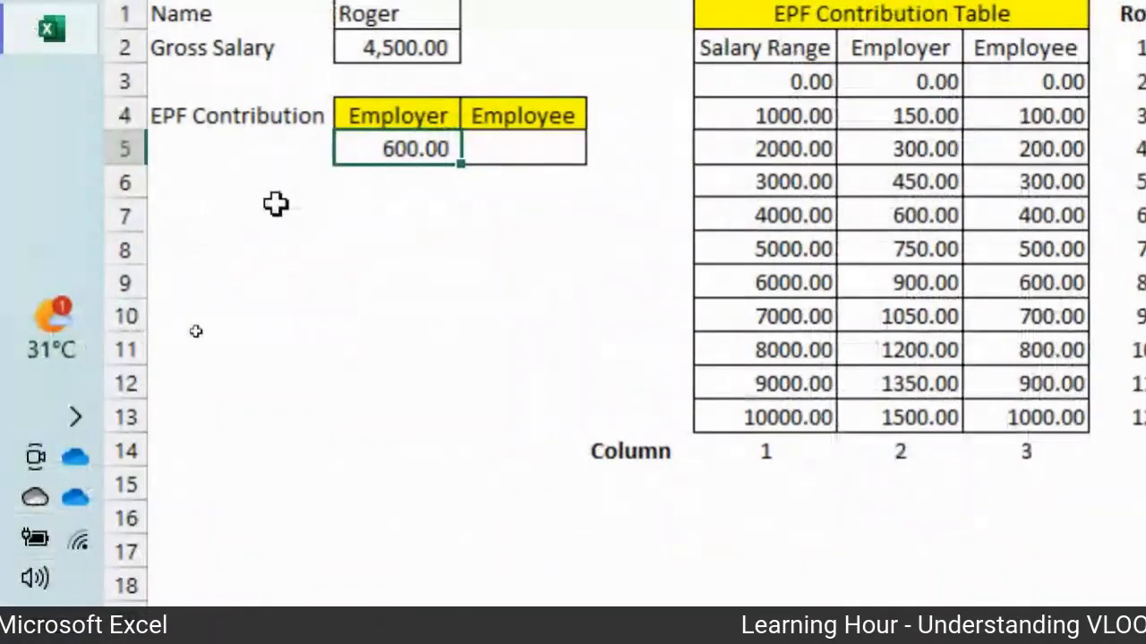
Step: Insert a VLOOKUP function in the Employee cell C5 with the gross salary cell B2 as Lookup_value
{"action": "left_click", "coordinate": [504, 149]}
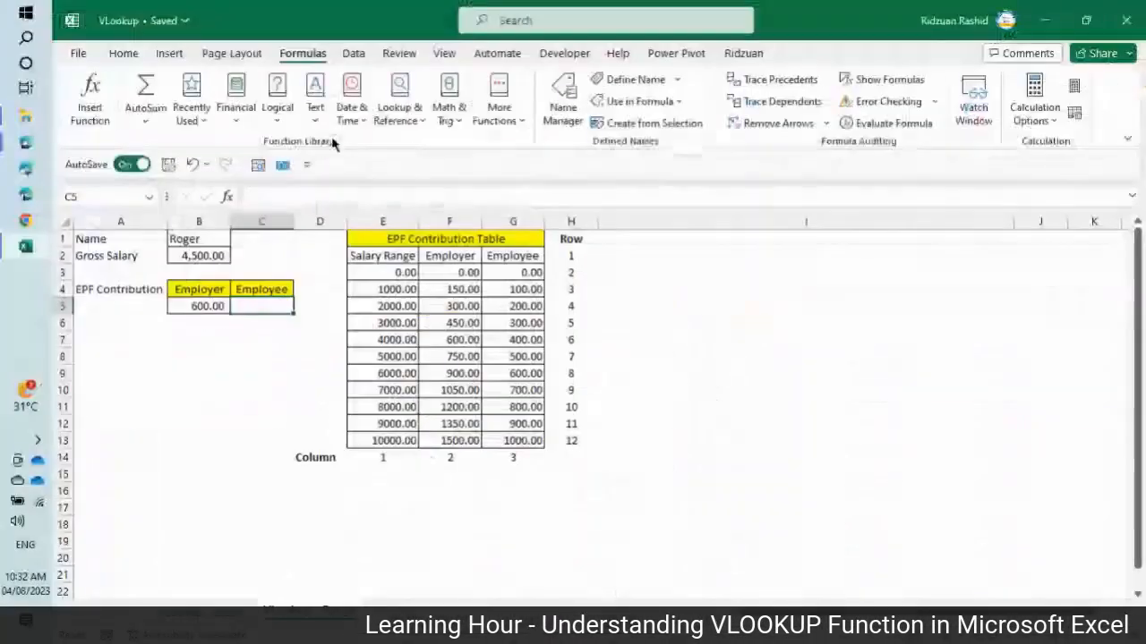
{"action": "left_click", "coordinate": [226, 196]}
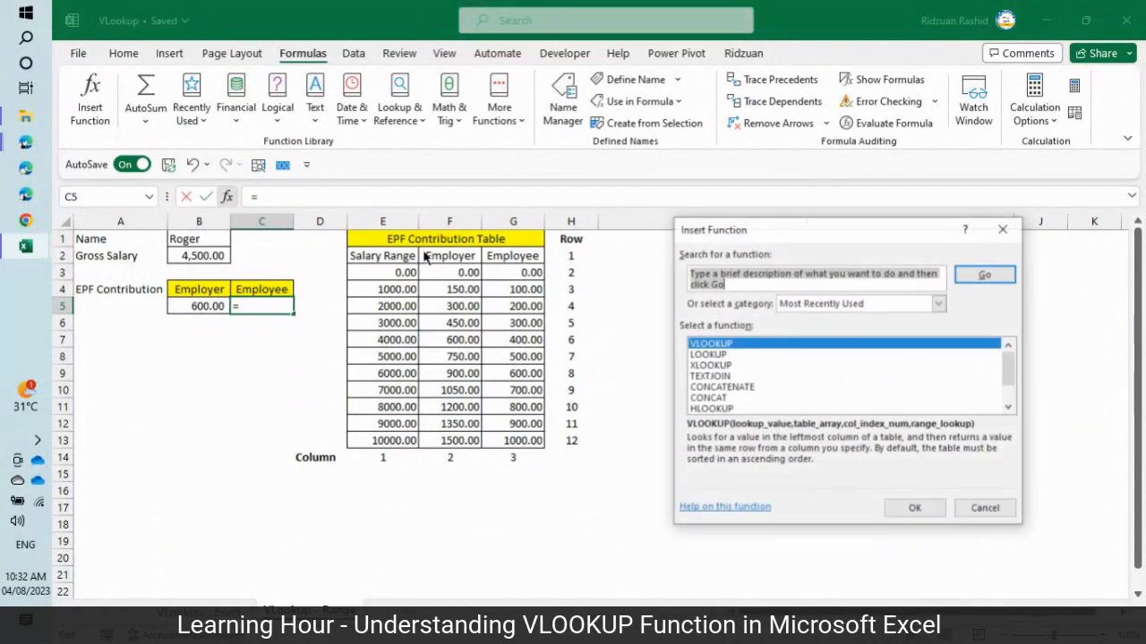
{"action": "double_click", "coordinate": [709, 345]}
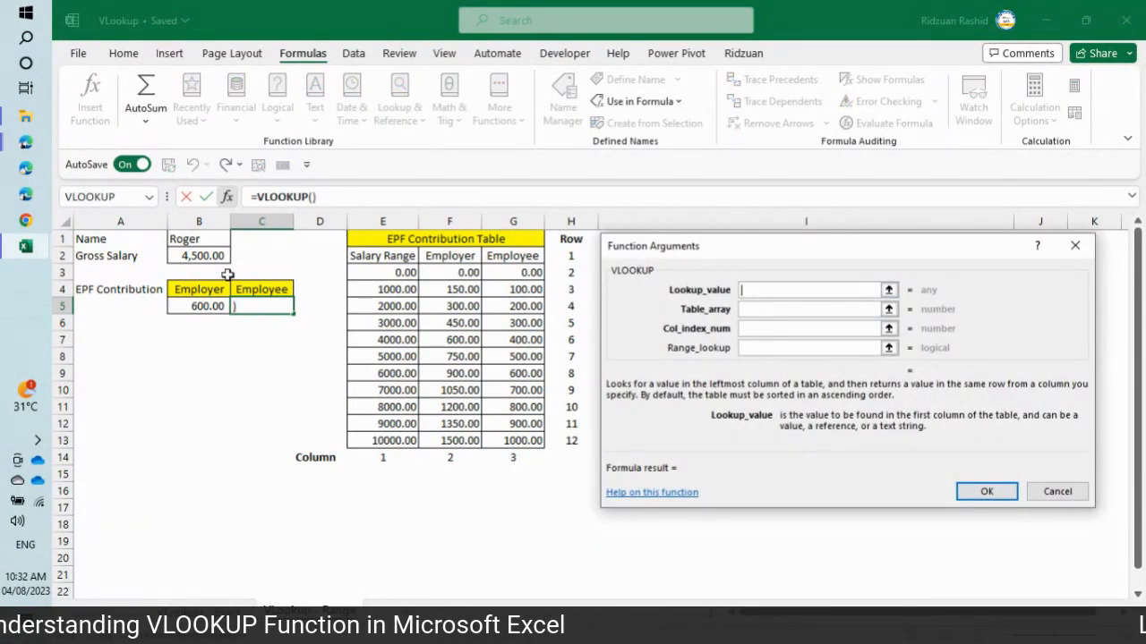
{"action": "left_click", "coordinate": [211, 257]}
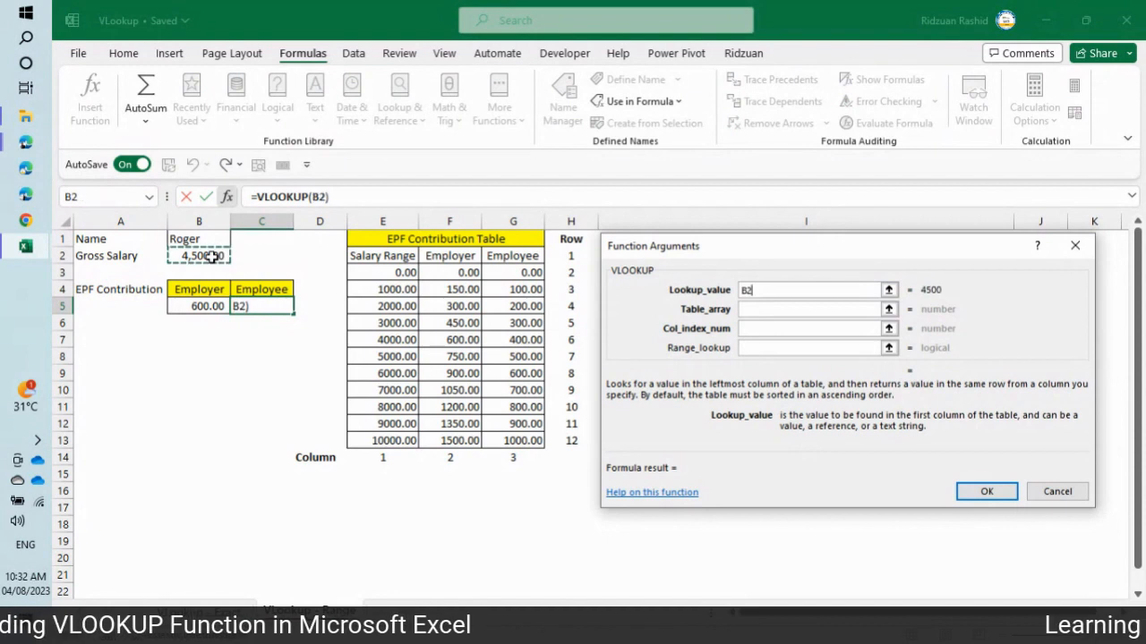
Step: Set the Employee VLOOKUP's Table_array to E3:G13 and its Col_index_num to 3
{"action": "left_click", "coordinate": [766, 308]}
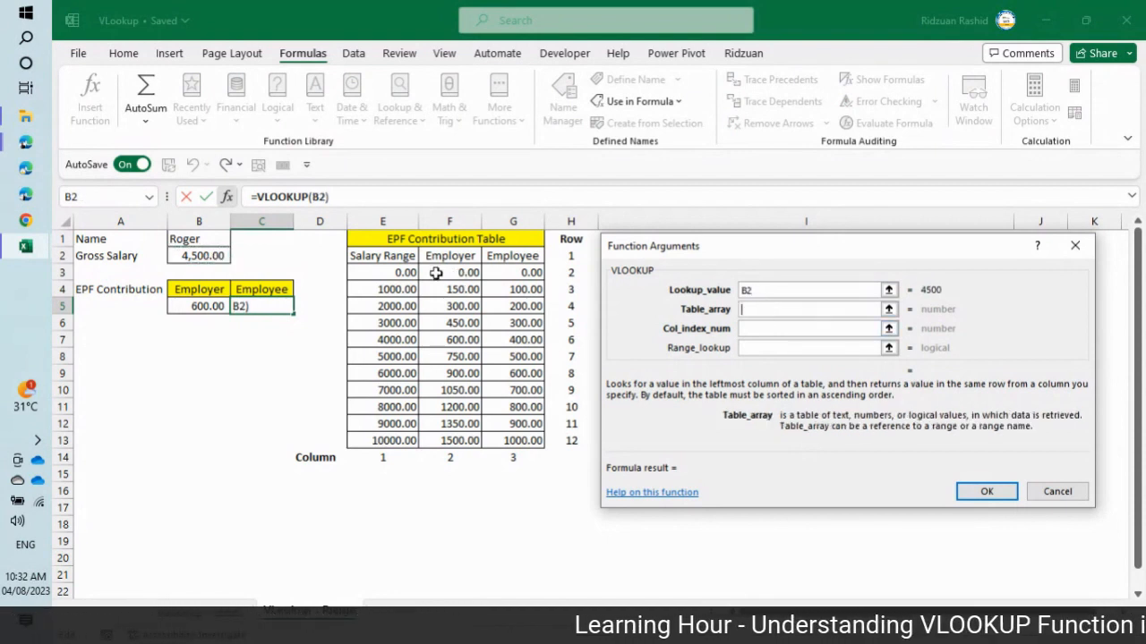
{"action": "left_click_drag", "start_coordinate": [385, 272], "coordinate": [516, 441]}
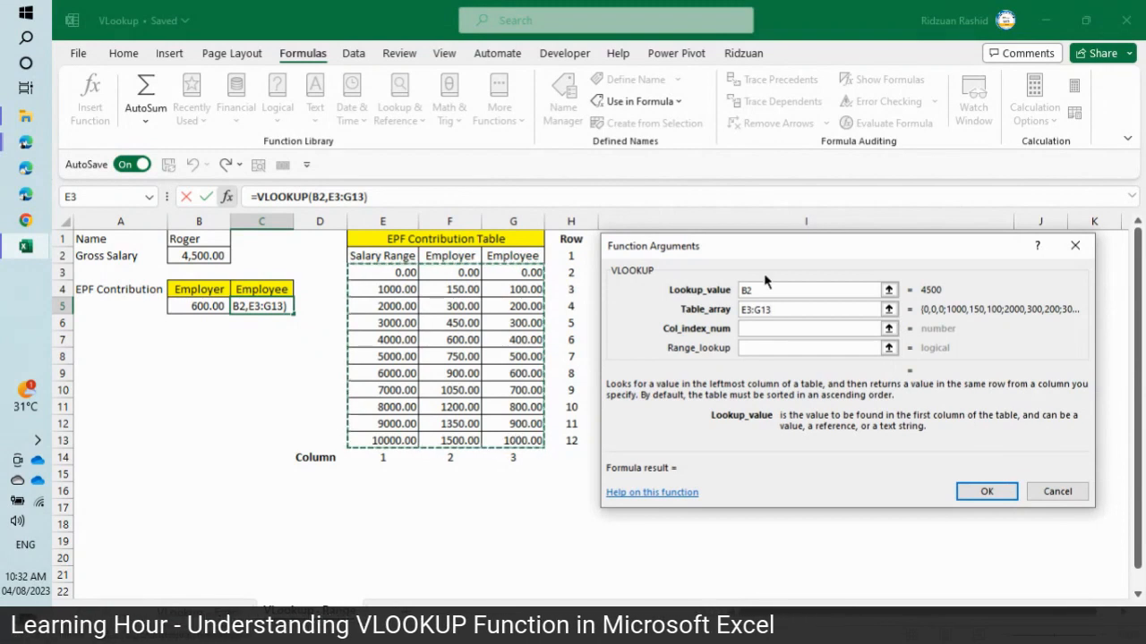
{"action": "left_click", "coordinate": [749, 329]}
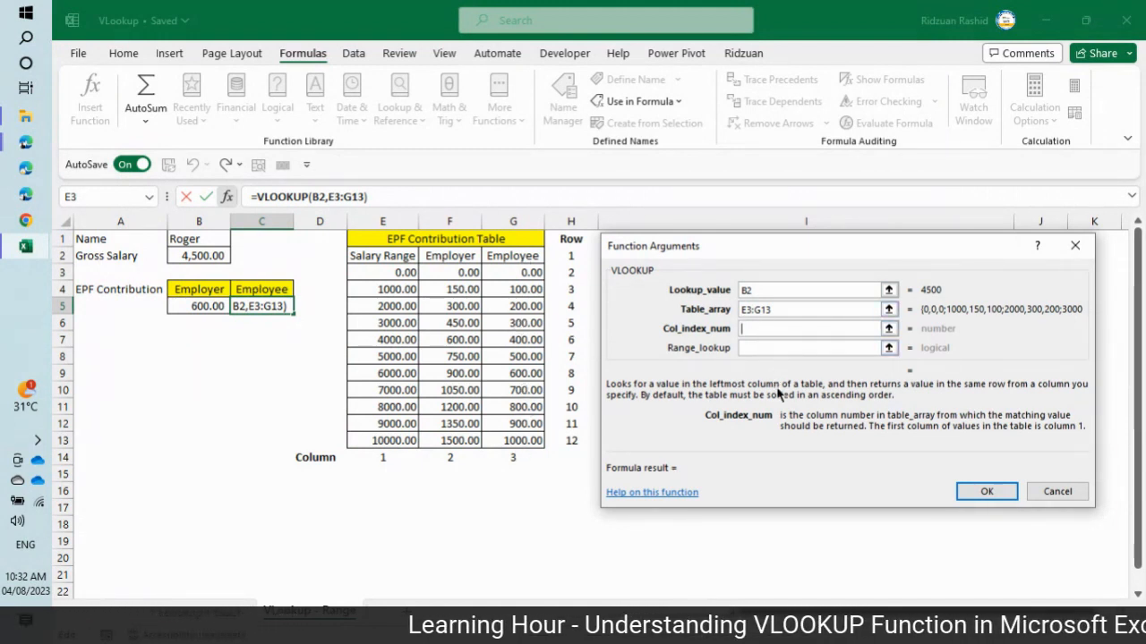
{"action": "type", "text": "3"}
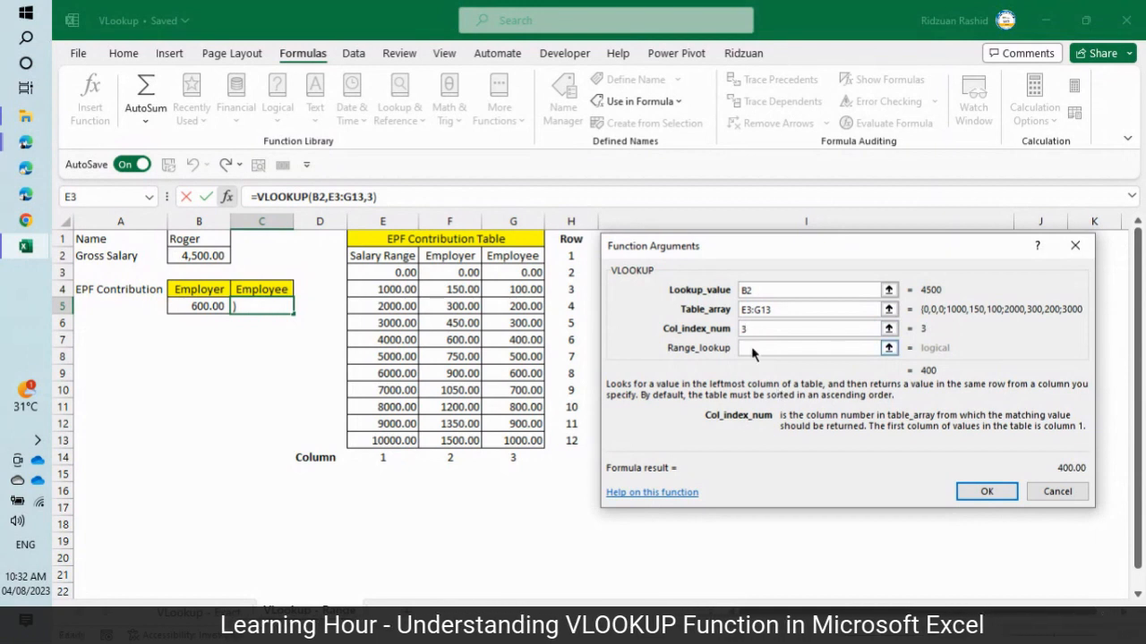
Step: Set the Employee VLOOKUP's Range_lookup to 1 and complete the formula
{"action": "left_click", "coordinate": [752, 348]}
{"action": "type", "text": "1"}
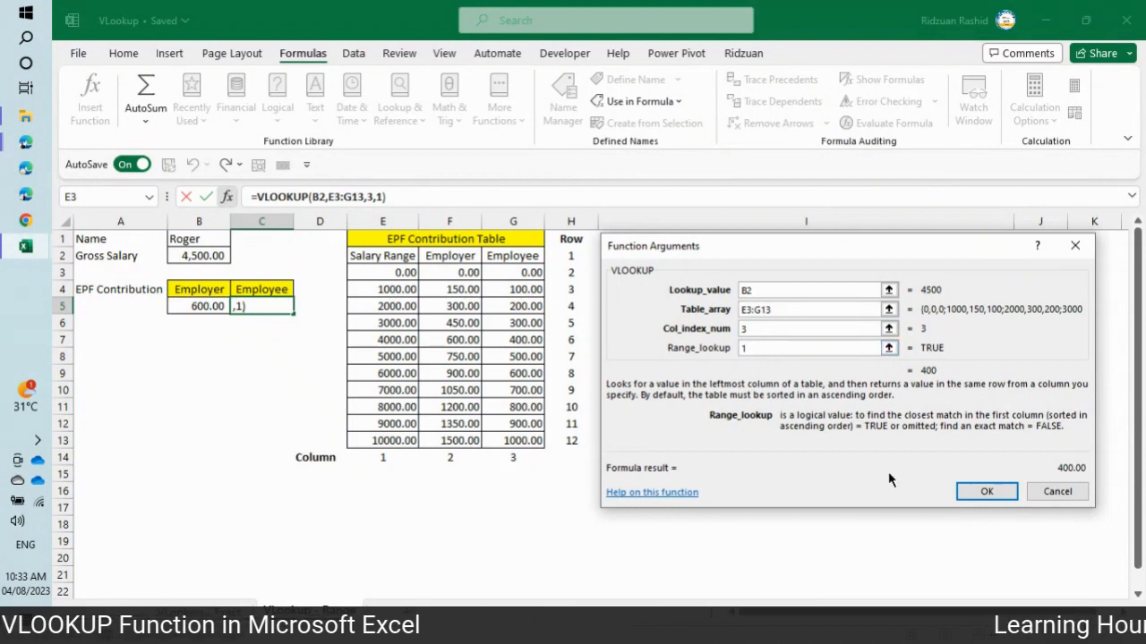
{"action": "left_click", "coordinate": [985, 493]}
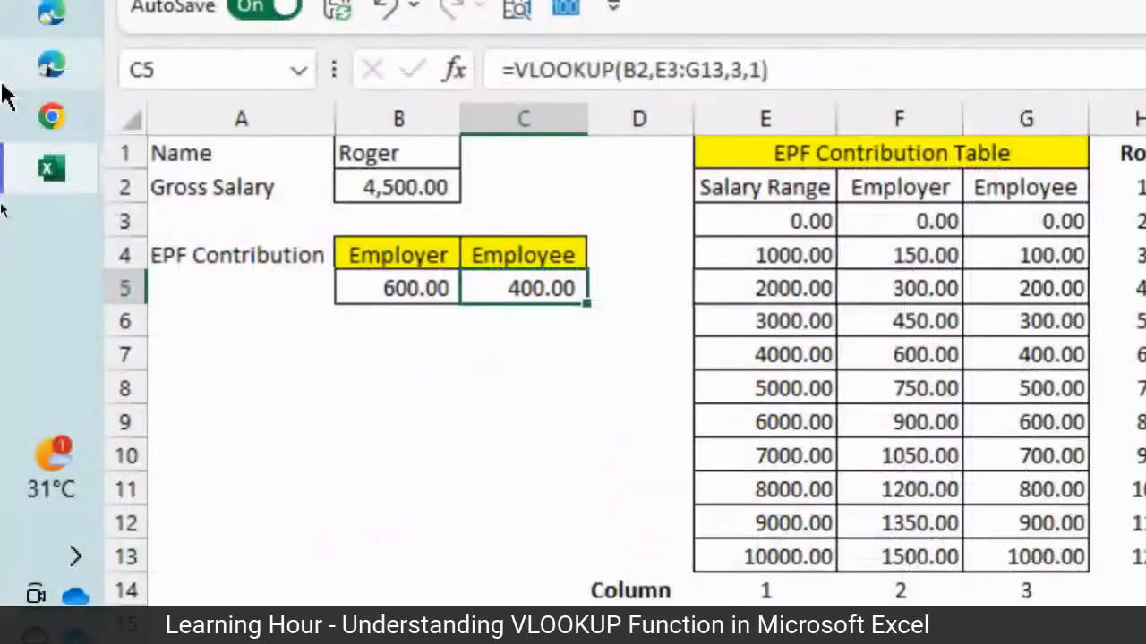
Step: Set the gross salary in B2 to 15000 to test a salary above the table's highest range
{"action": "left_click", "coordinate": [51, 167]}
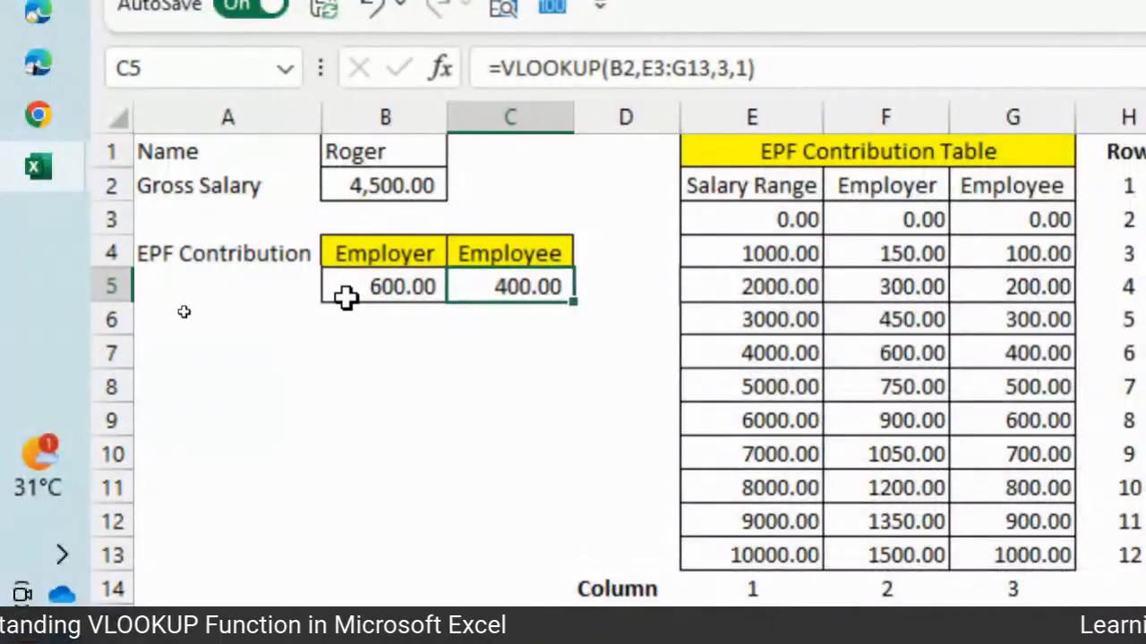
{"action": "left_click", "coordinate": [380, 149]}
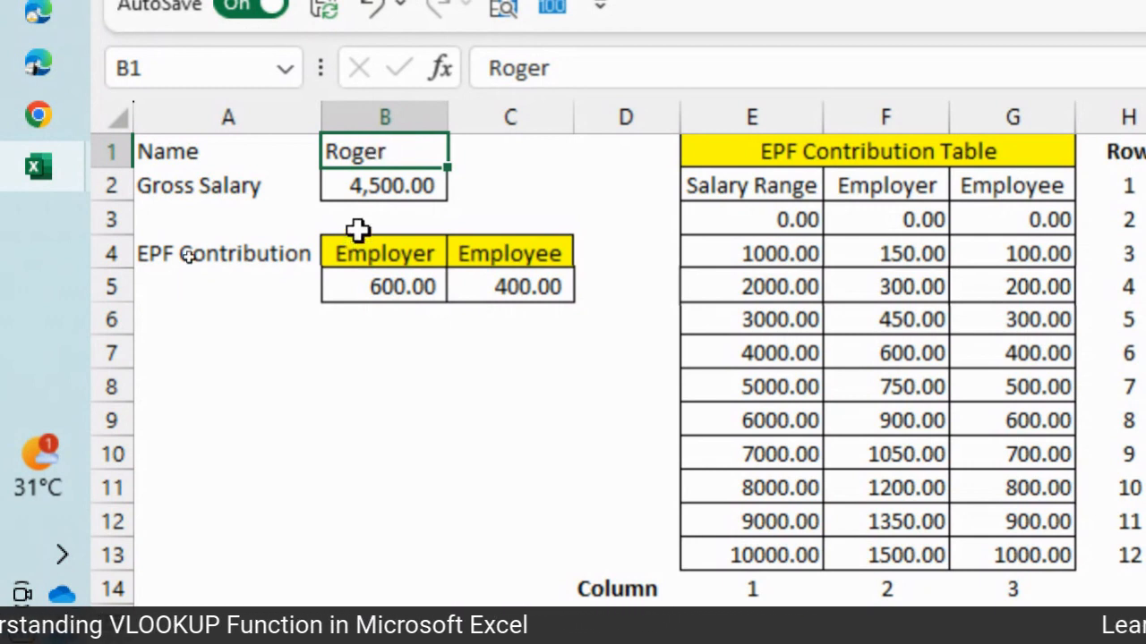
{"action": "left_click", "coordinate": [367, 186]}
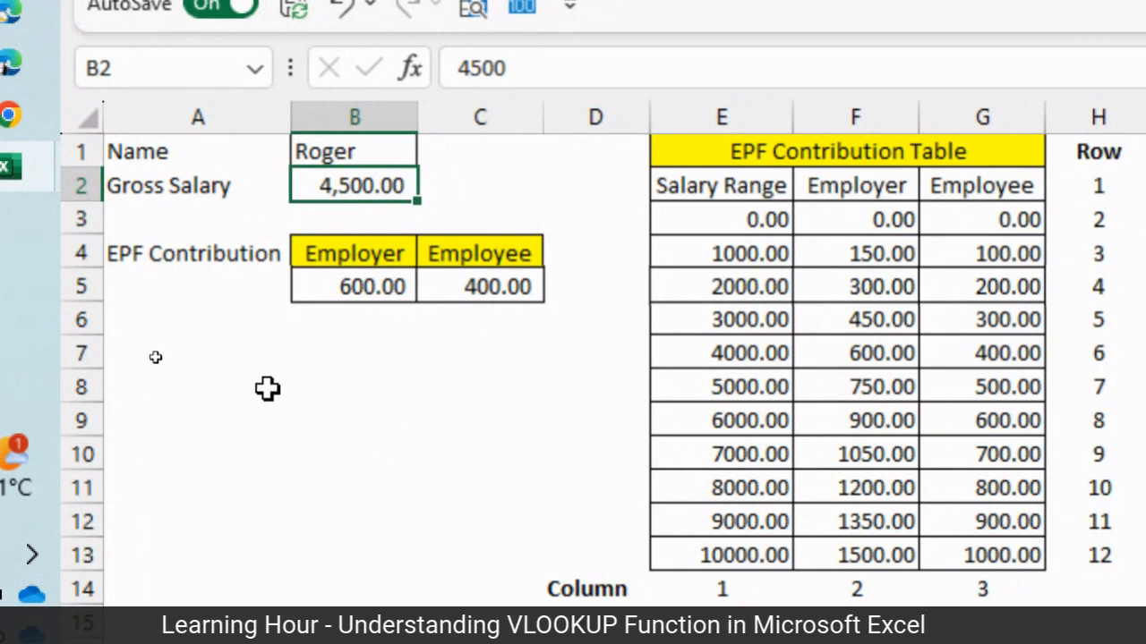
{"action": "type", "text": "150"}
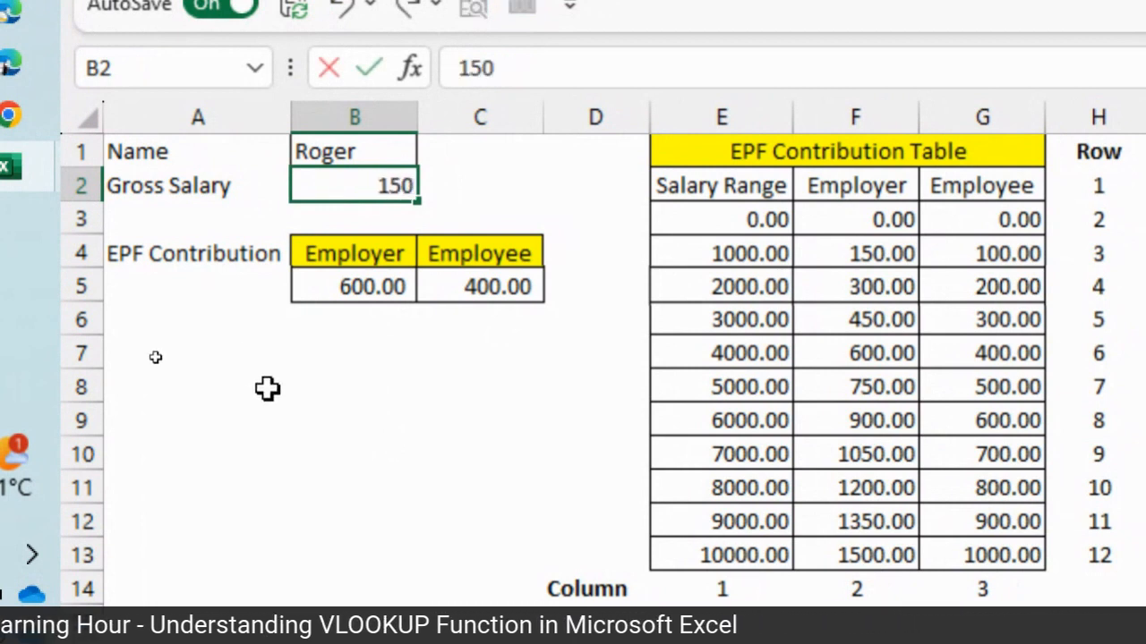
{"action": "type", "text": "00"}
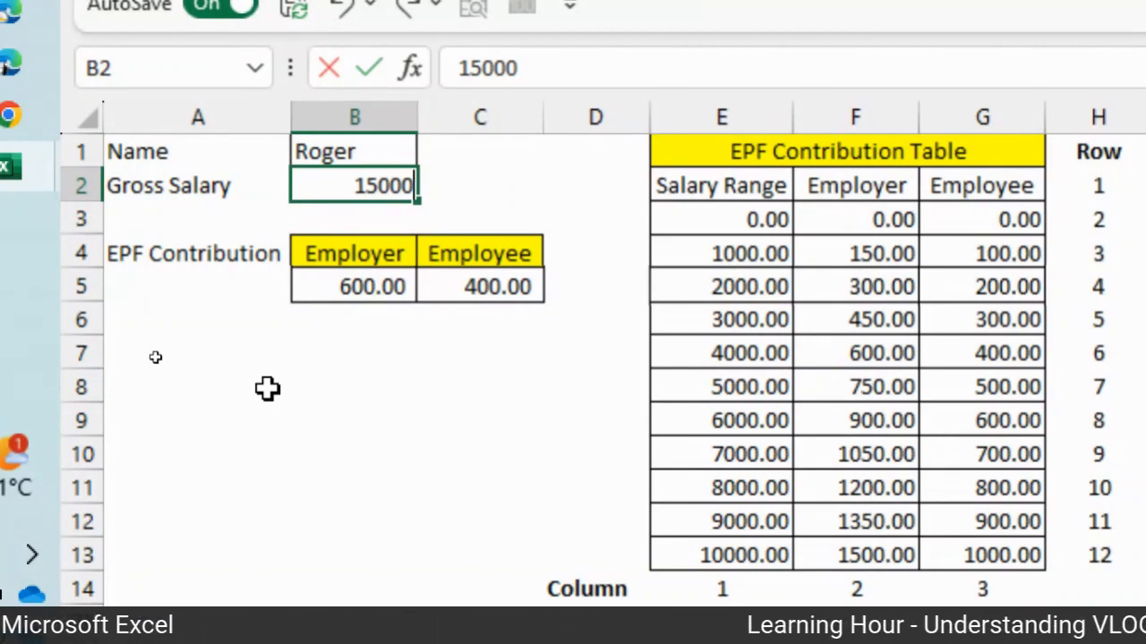
{"action": "key", "text": "ctrl+Return"}
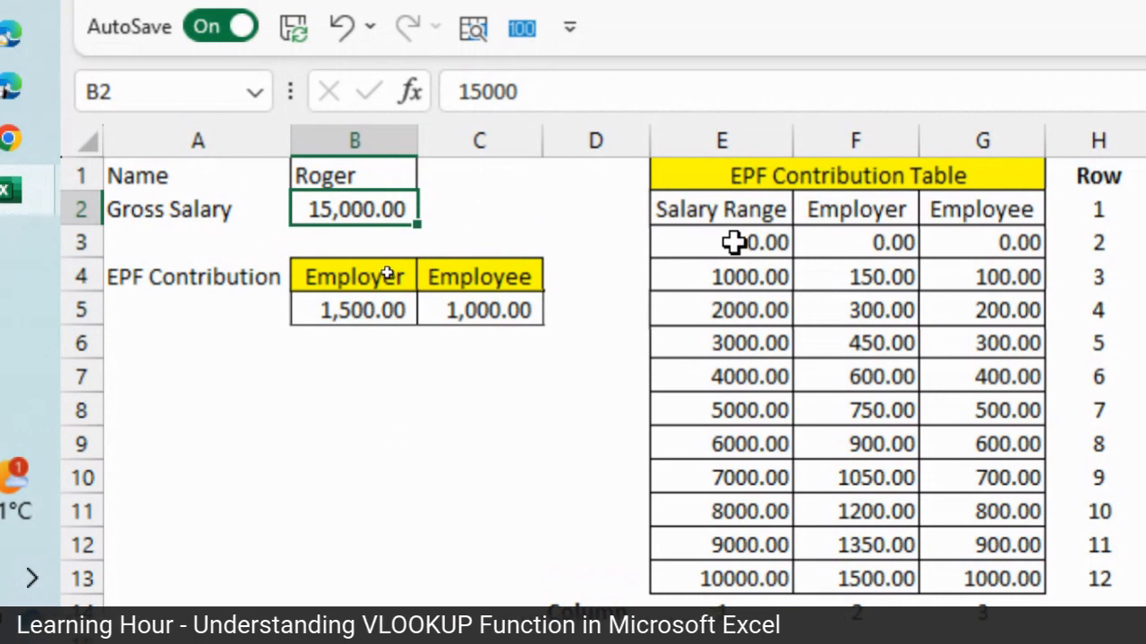
Step: Review the table's first salary row E3:G3 and set the gross salary in B2 to -100 to test a value below it
{"action": "left_click_drag", "start_coordinate": [734, 242], "coordinate": [989, 245]}
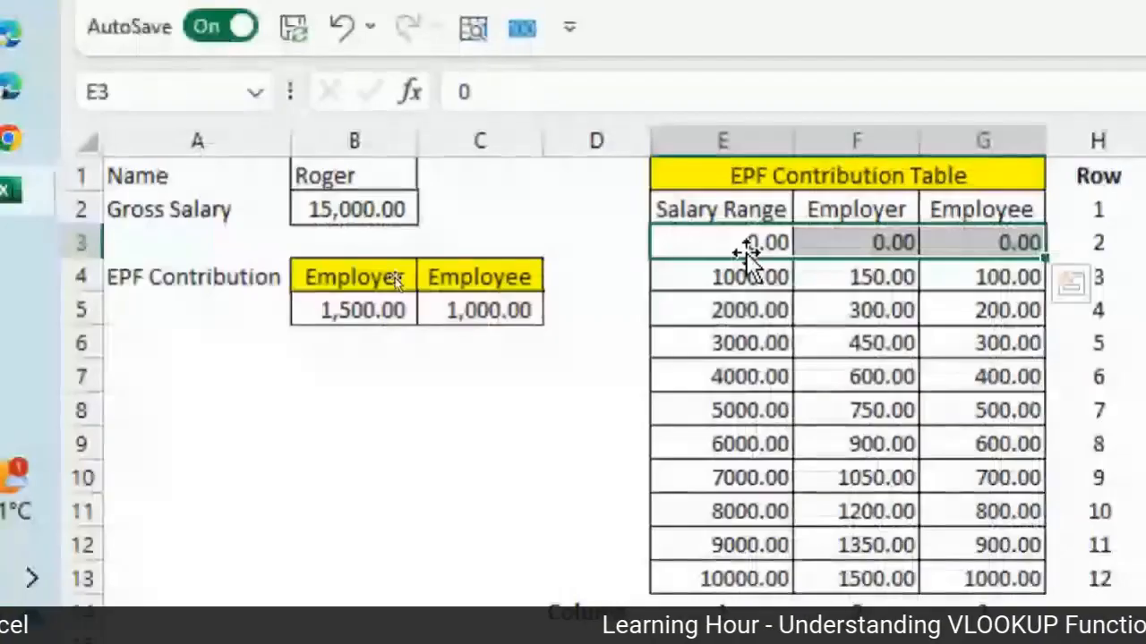
{"action": "left_click", "coordinate": [339, 210]}
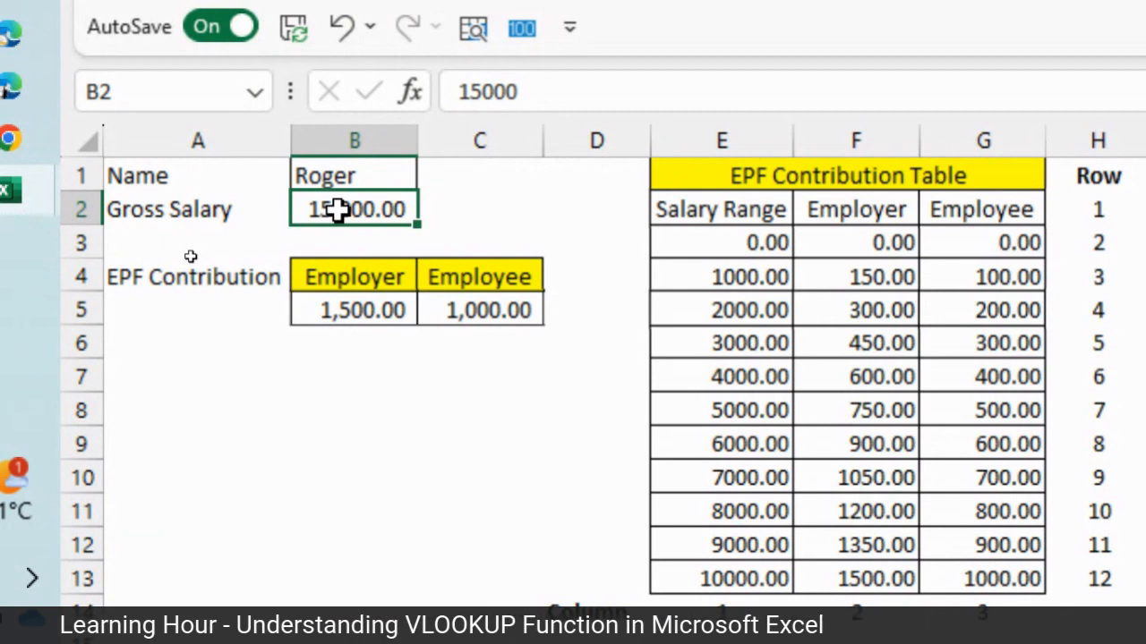
{"action": "type", "text": "-100"}
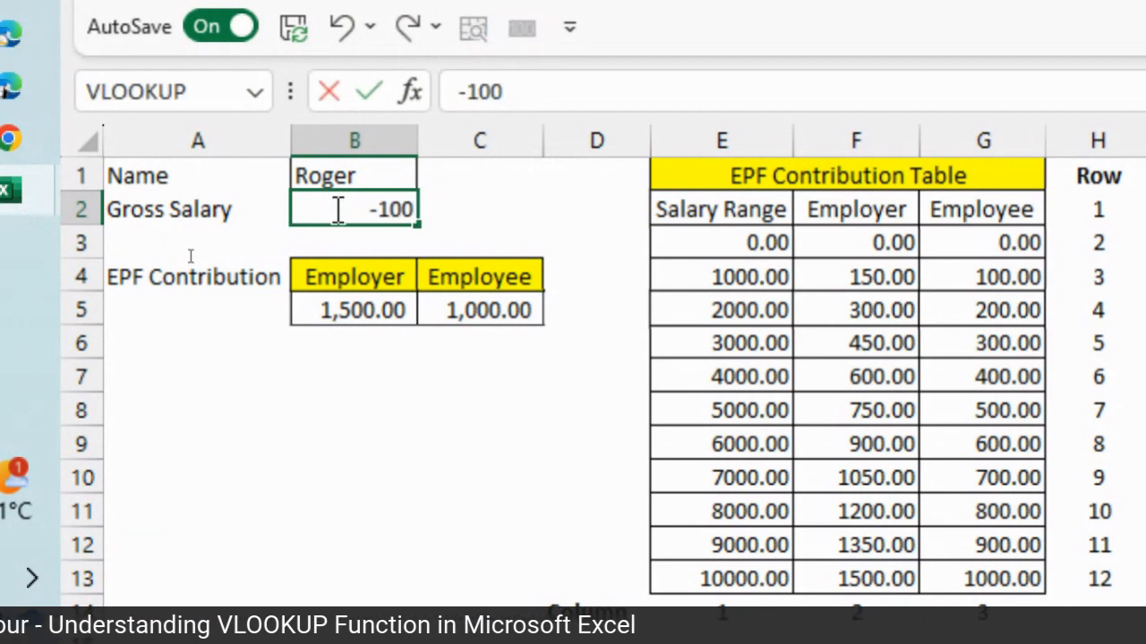
{"action": "key", "text": "ctrl+Return"}
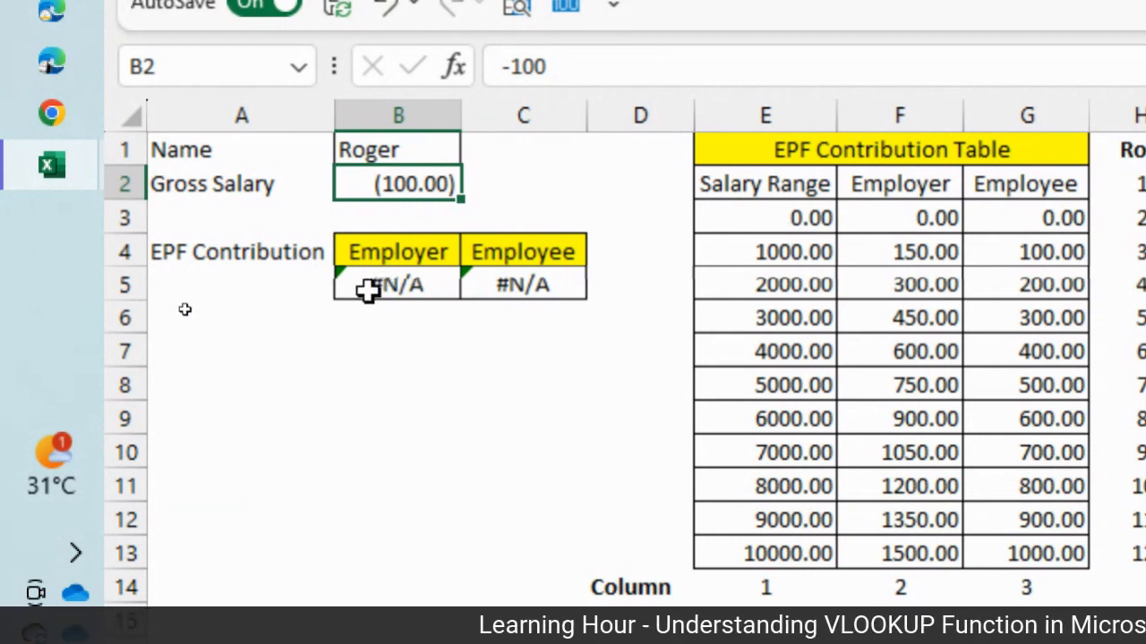
Step: Wrap the Employer VLOOKUP in B5 in an IFERROR function, up to its value_if_error argument
{"action": "left_click", "coordinate": [401, 285]}
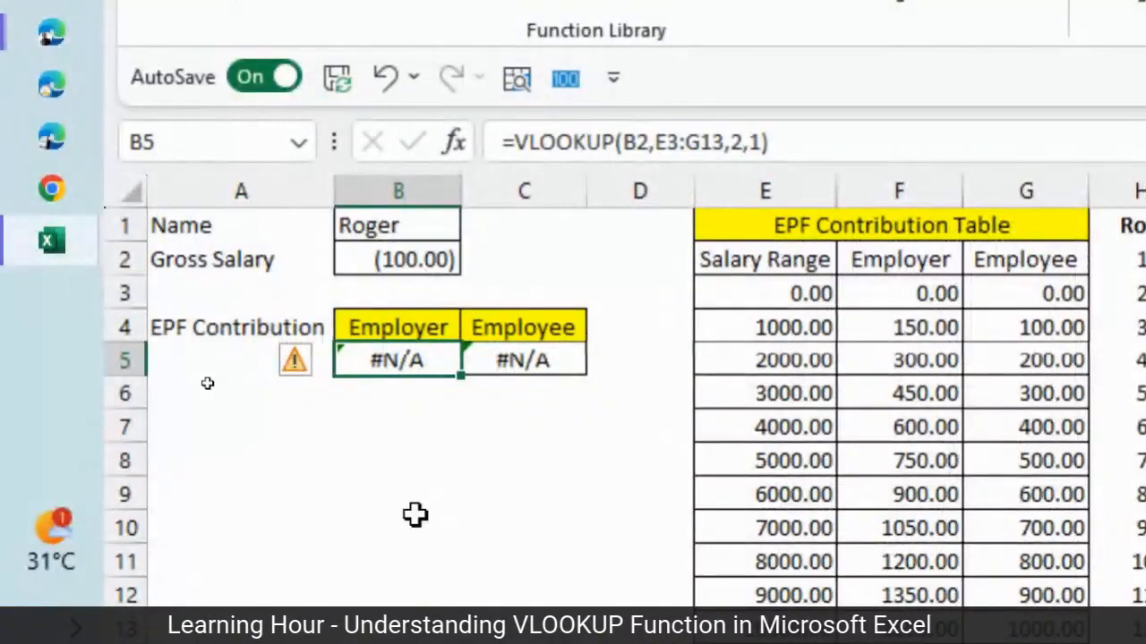
{"action": "key", "text": "F2"}
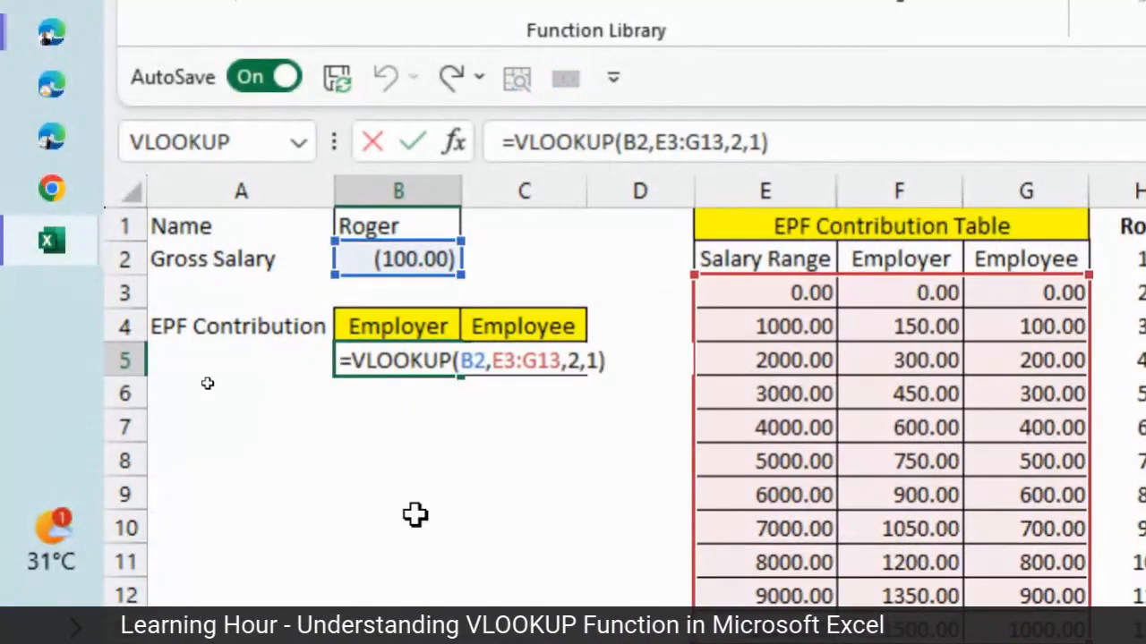
{"action": "left_click", "coordinate": [352, 359]}
{"action": "type", "text": "iff"}
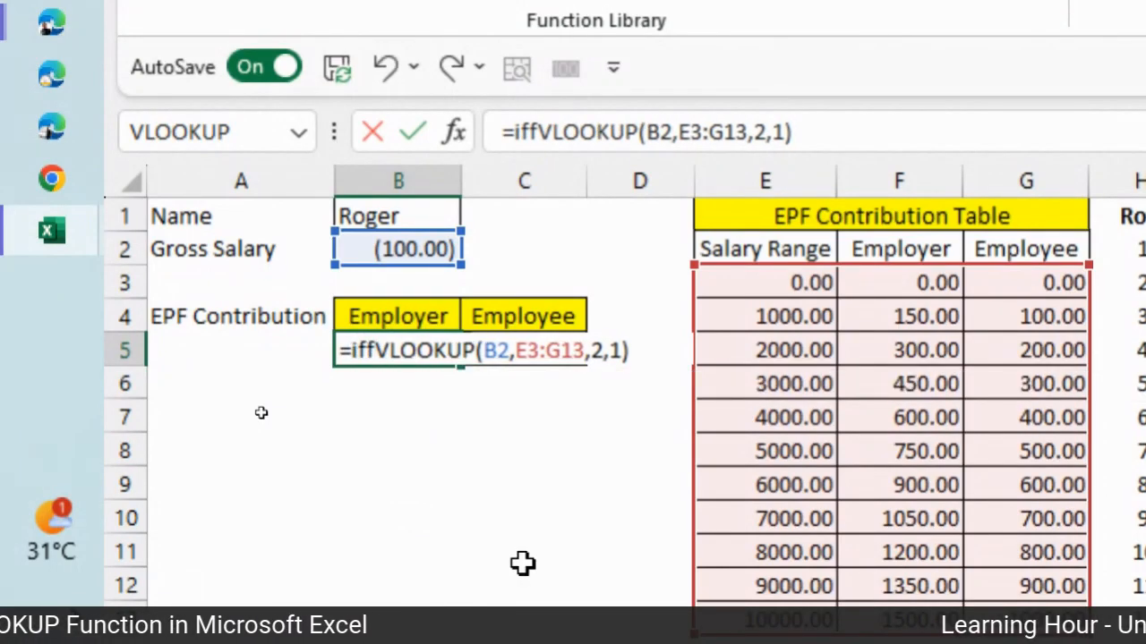
{"action": "key", "text": "BackSpace"}
{"action": "type", "text": "e"}
{"action": "key", "text": "Tab"}
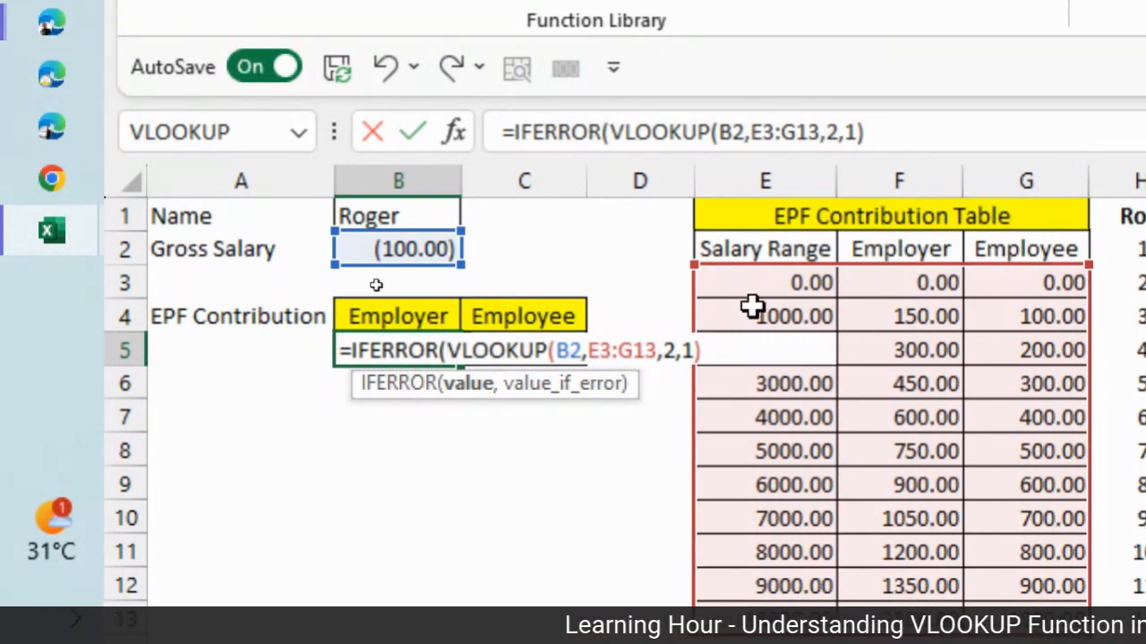
{"action": "left_click", "coordinate": [716, 349]}
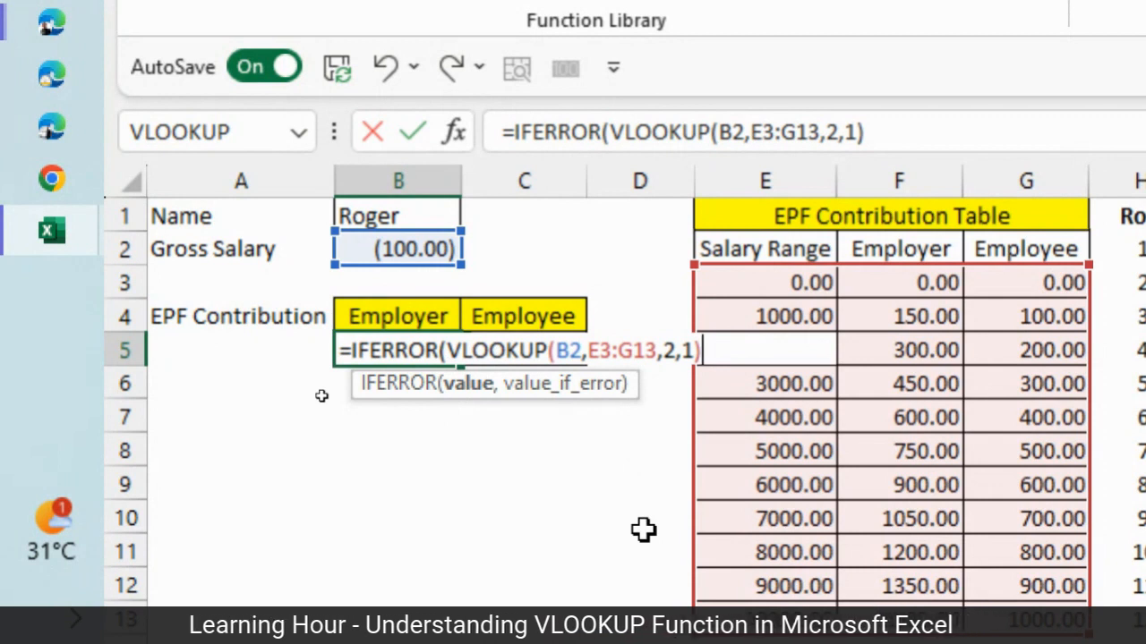
{"action": "type", "text": ","}
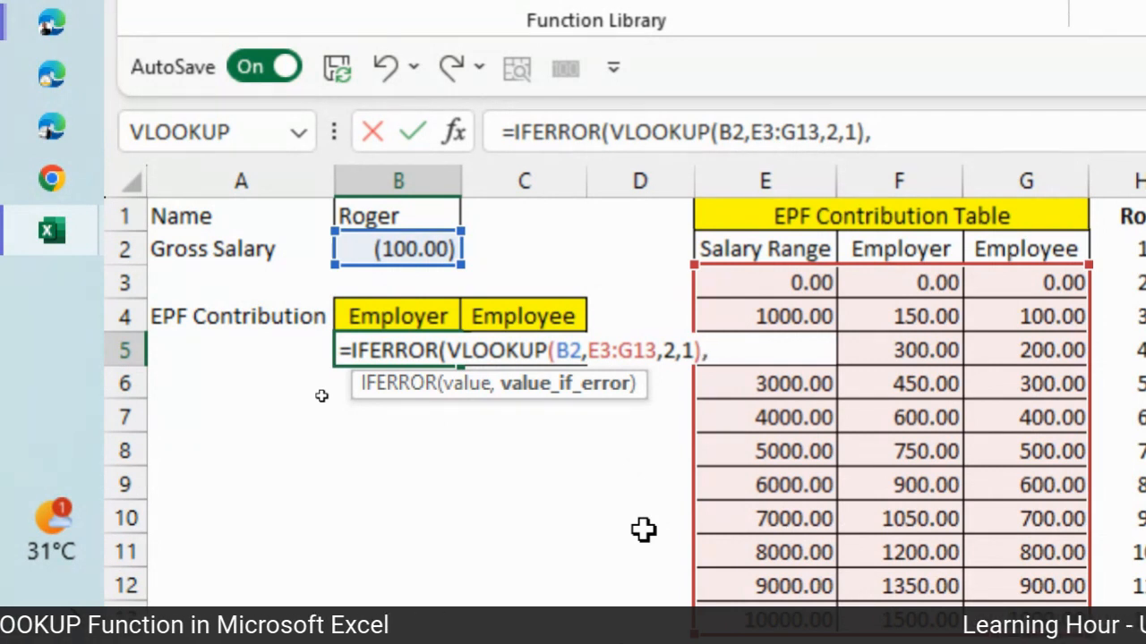
Step: Try the text "No deduction" as the value_if_error of the Employer formula and clear it again
{"action": "type", "text": "\""}
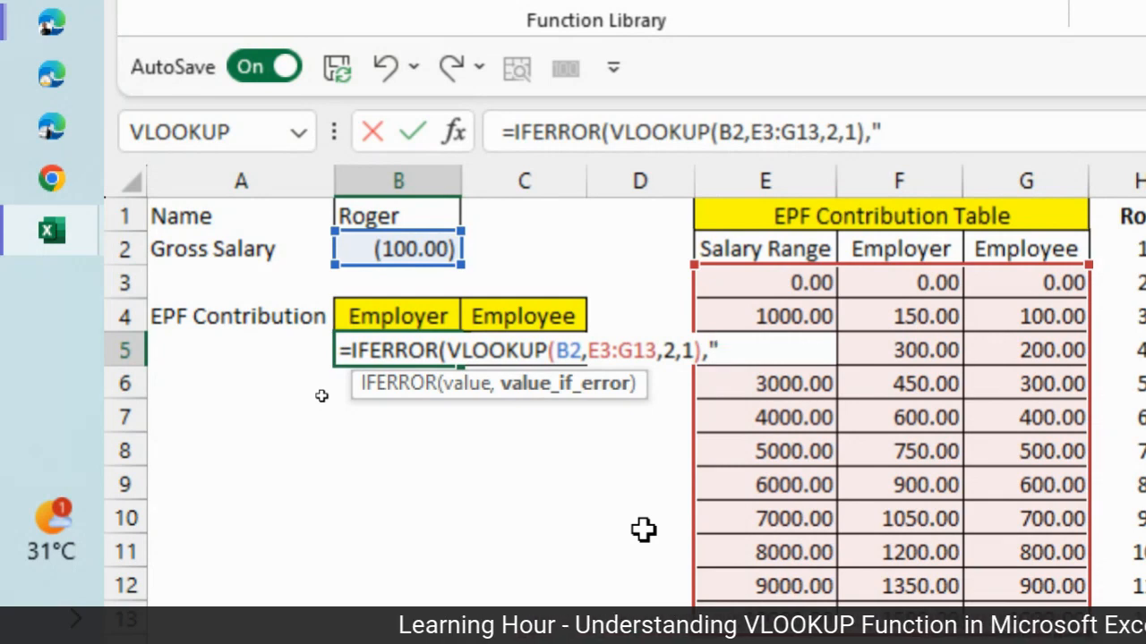
{"action": "key", "text": "BackSpace"}
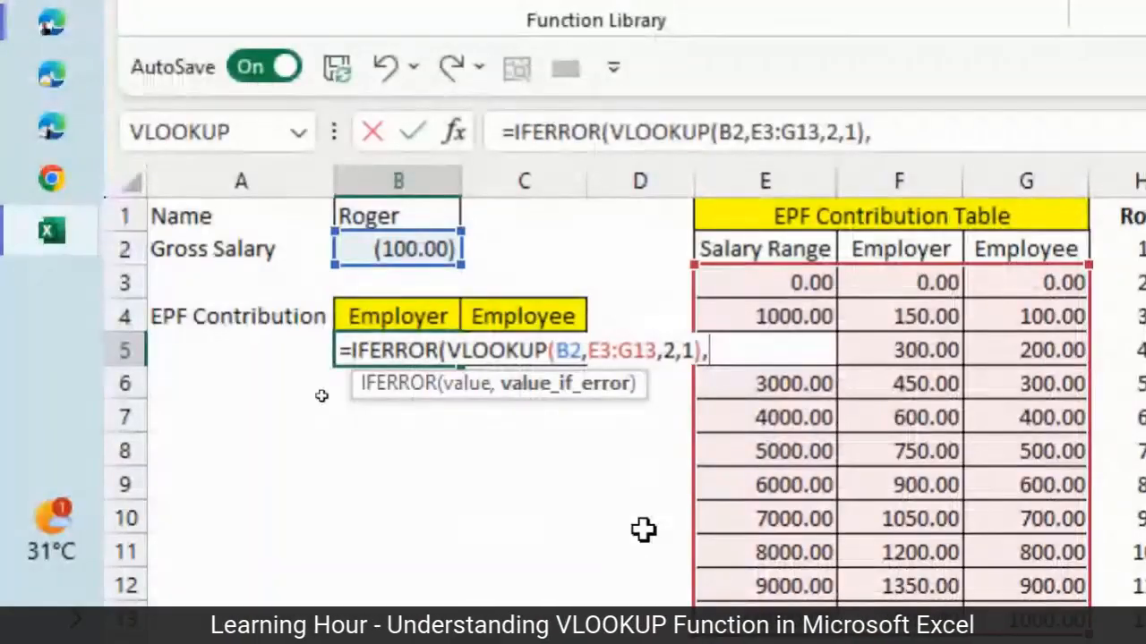
{"action": "type", "text": "0"}
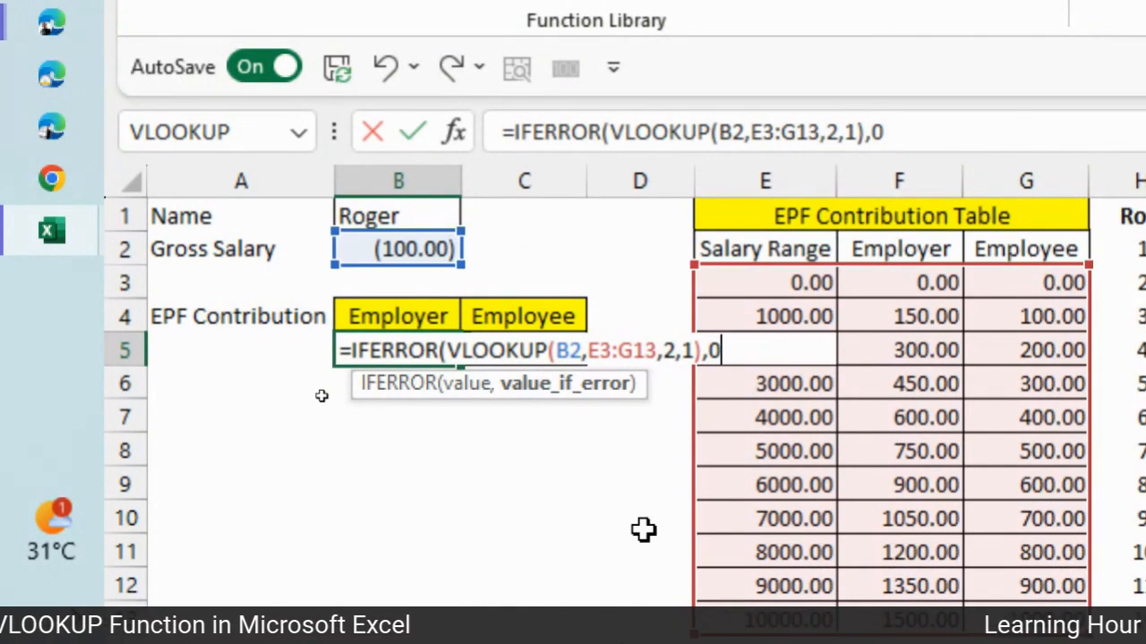
{"action": "key", "text": "BackSpace"}
{"action": "type", "text": "\""}
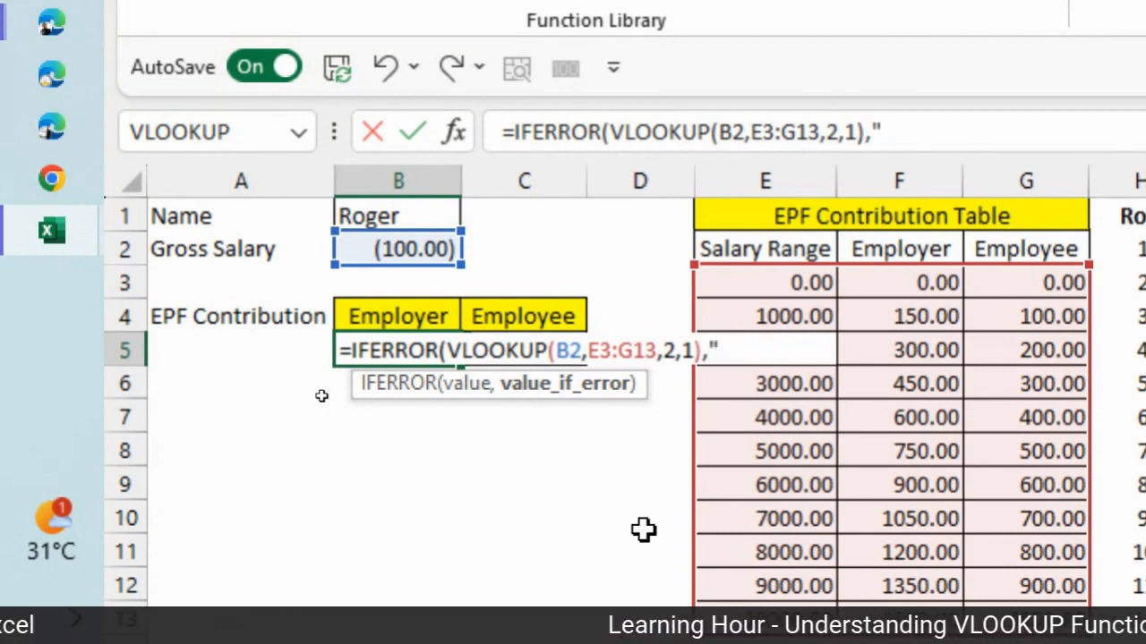
{"action": "type", "text": "No dec"}
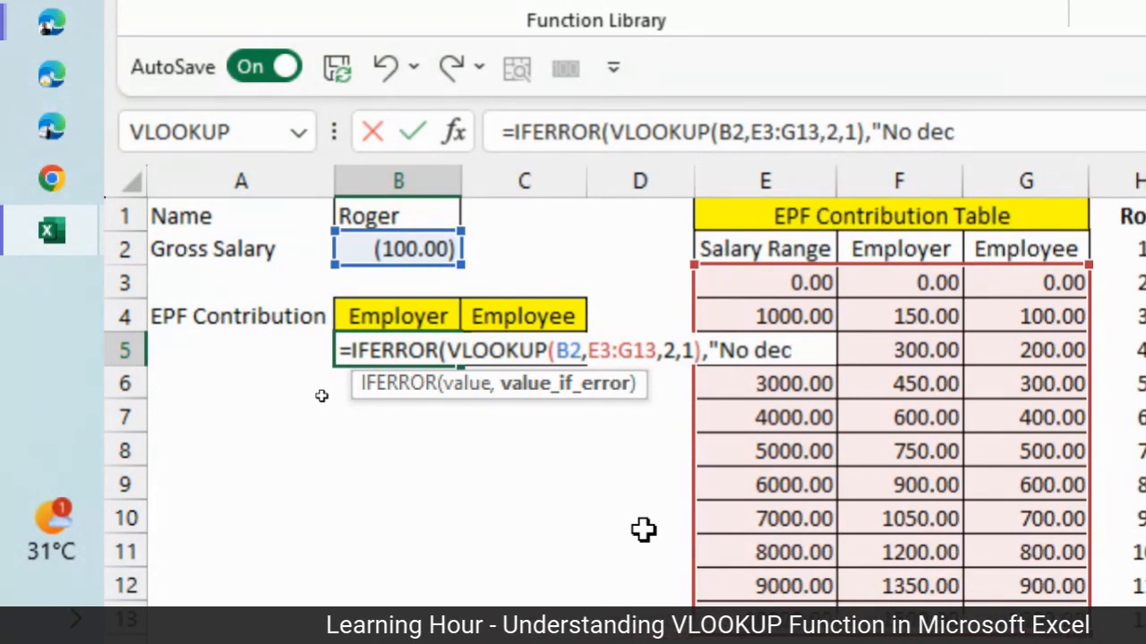
{"action": "key", "text": "BackSpace"}
{"action": "type", "text": "du"}
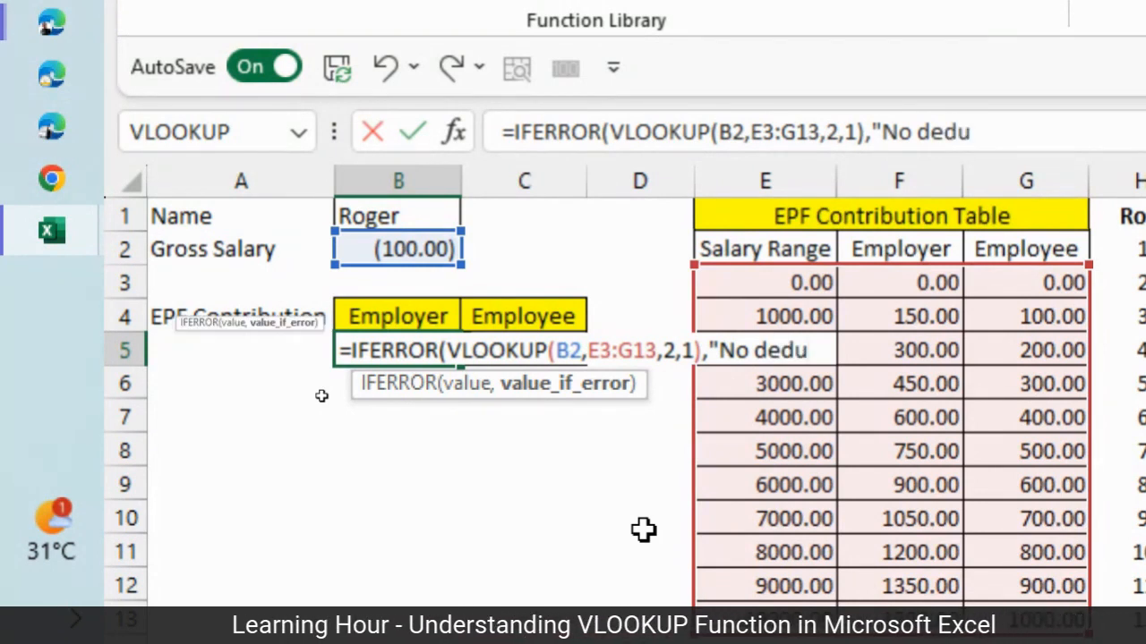
{"action": "type", "text": "ction\""}
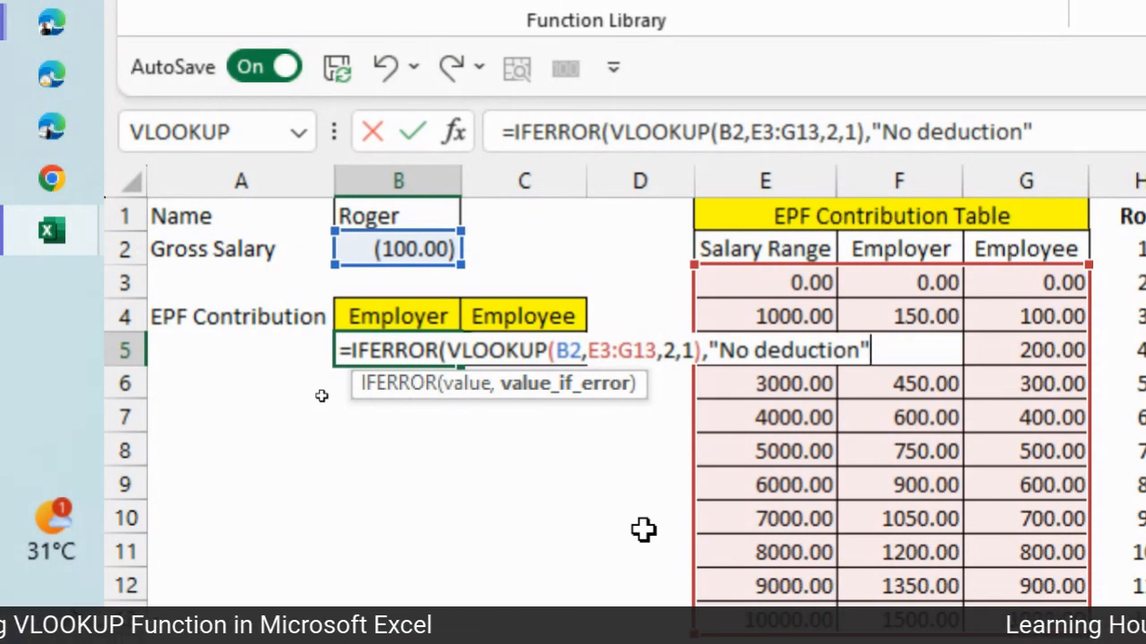
{"action": "key", "text": "BackSpace"}
{"action": "key", "text": "BackSpace"}
{"action": "key", "text": "BackSpace"}
{"action": "key", "text": "BackSpace"}
{"action": "key", "text": "BackSpace"}
{"action": "key", "text": "BackSpace"}
{"action": "key", "text": "BackSpace"}
{"action": "key", "text": "BackSpace"}
{"action": "key", "text": "BackSpace"}
{"action": "key", "text": "BackSpace"}
{"action": "key", "text": "BackSpace"}
{"action": "key", "text": "BackSpace"}
{"action": "key", "text": "BackSpace"}
{"action": "key", "text": "BackSpace"}
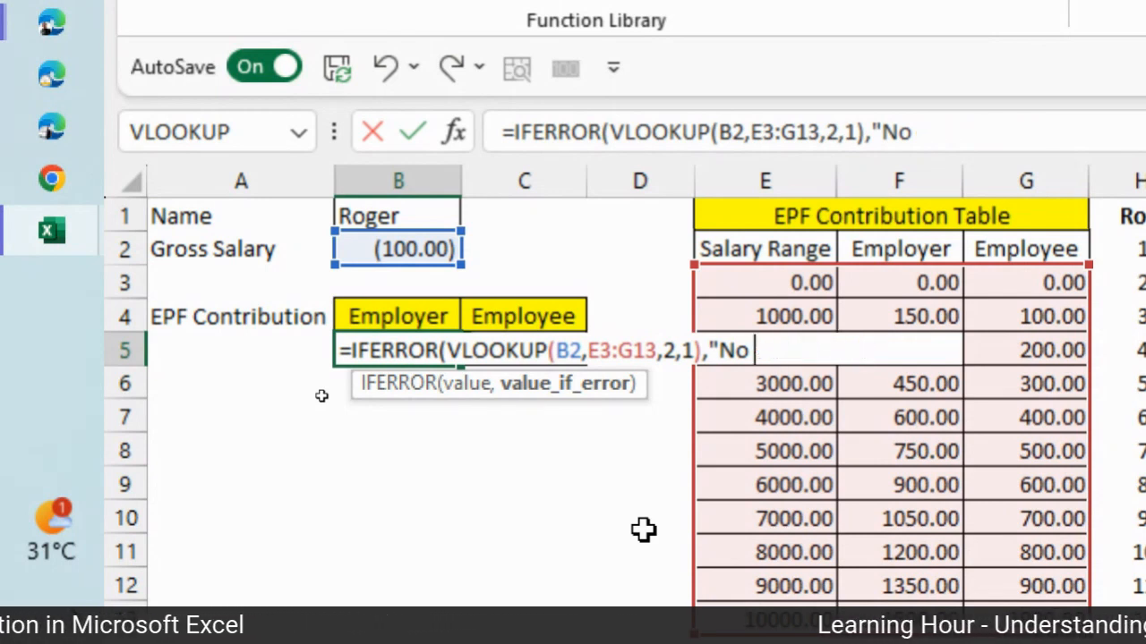
Step: Set the Employer IFERROR's value_if_error to 0 and complete the formula
{"action": "type", "text": "0"}
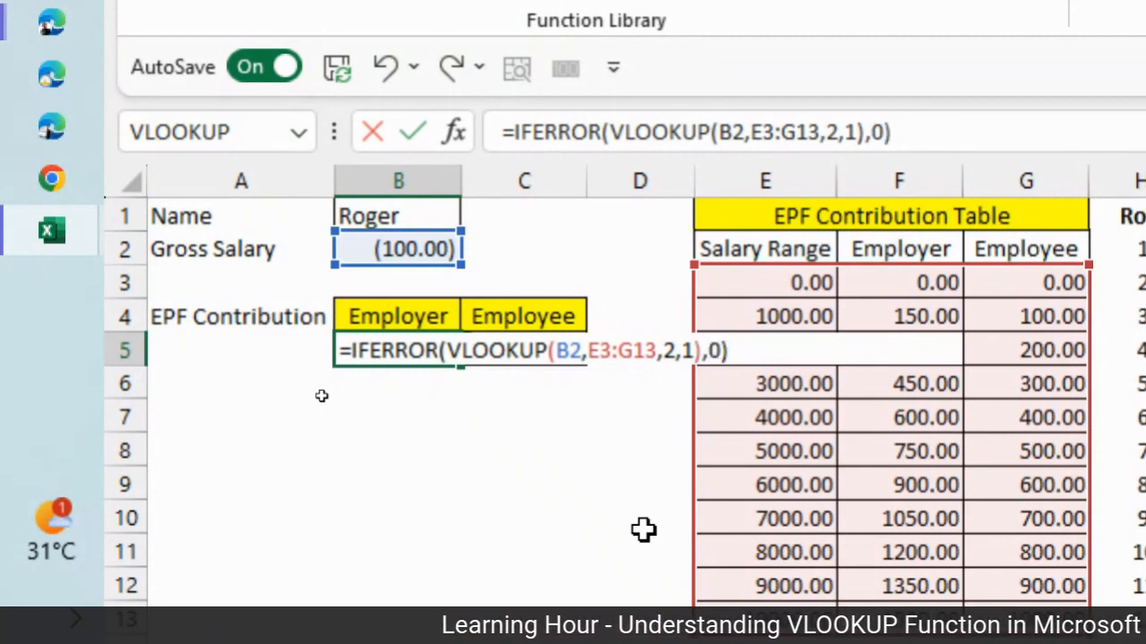
{"action": "key", "text": "ctrl+Return"}
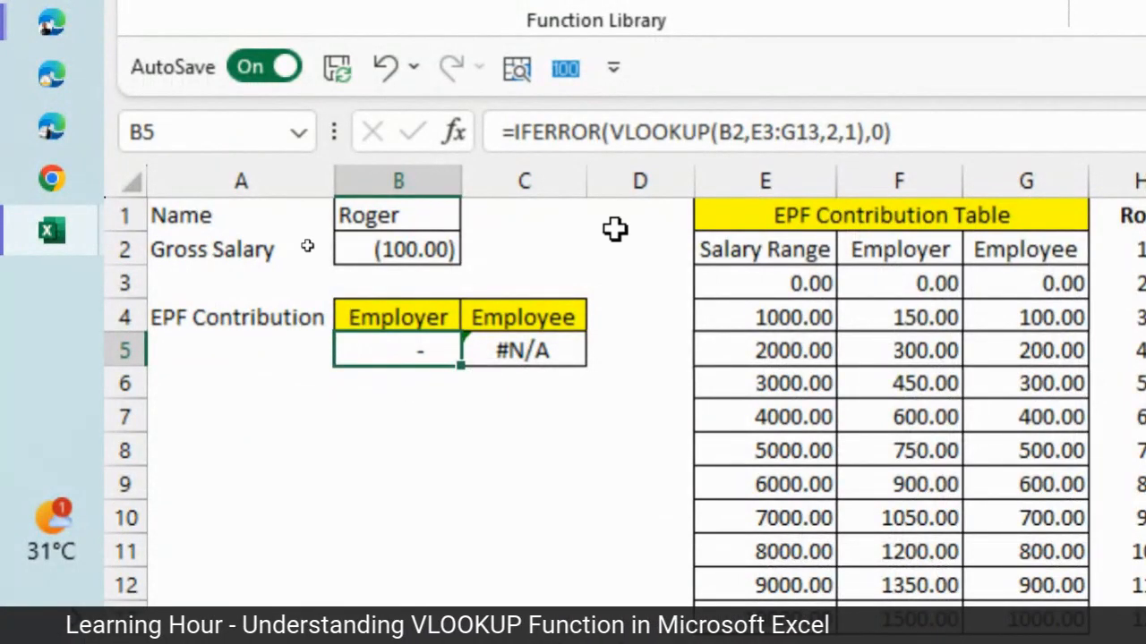
Step: Wrap the Employee VLOOKUP in C5 in an IFERROR function with 0 as its value_if_error
{"action": "left_click", "coordinate": [541, 354]}
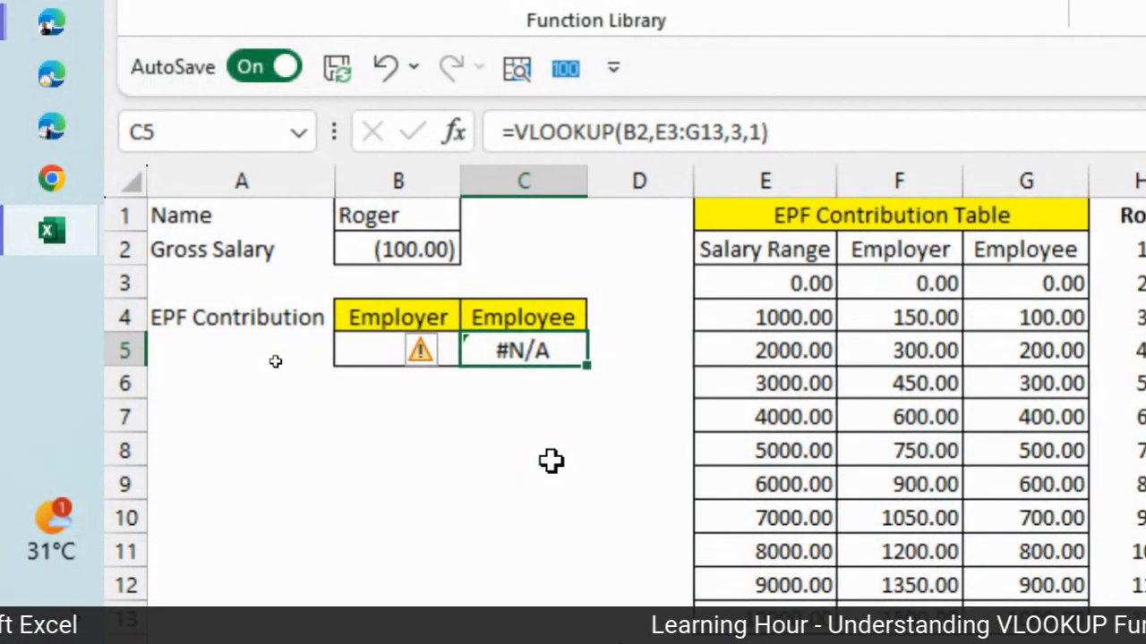
{"action": "key", "text": "F2"}
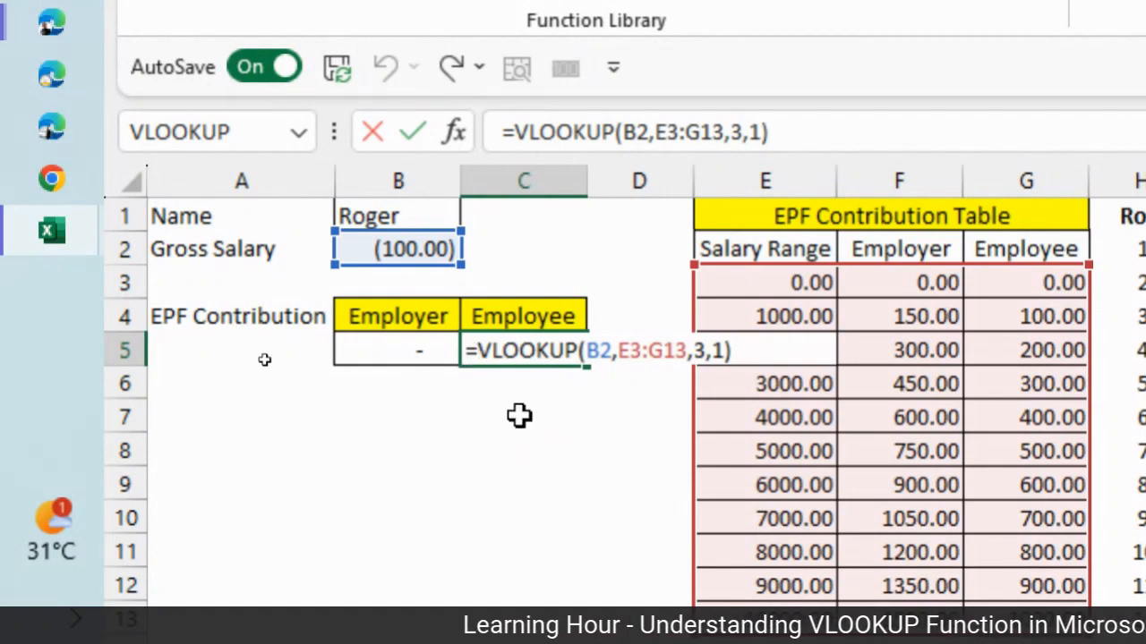
{"action": "type", "text": "iferro"}
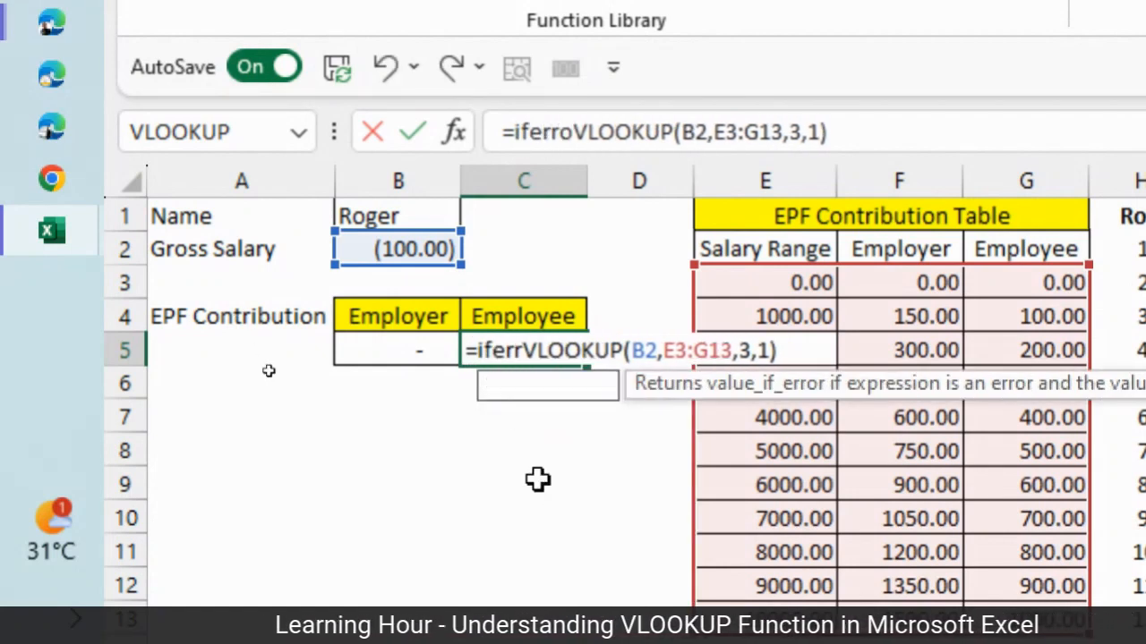
{"action": "type", "text": "r("}
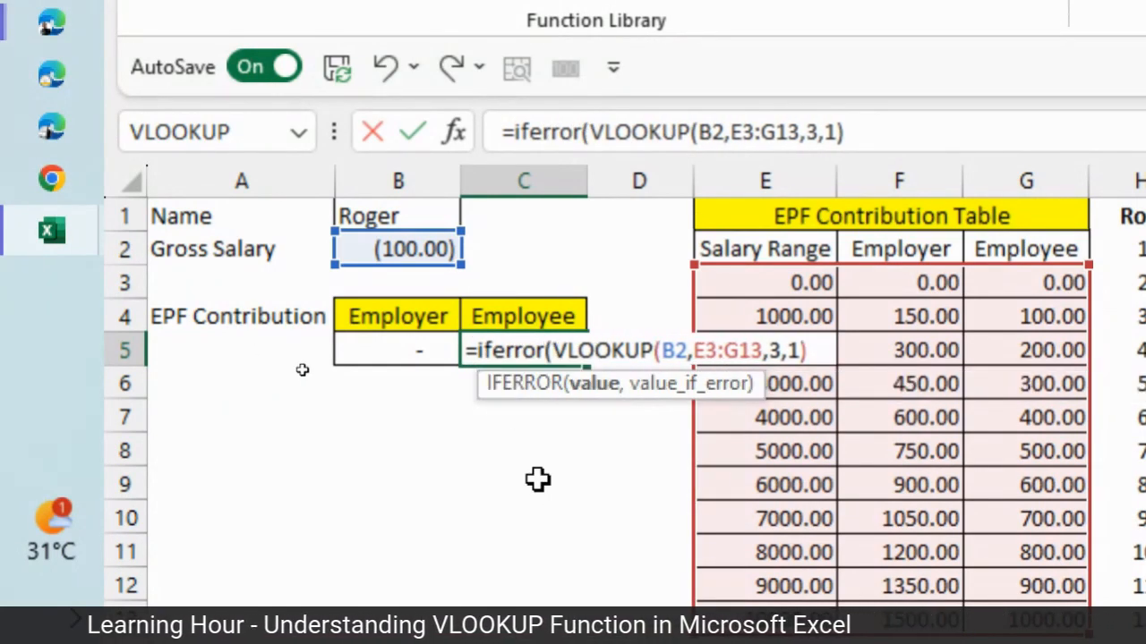
{"action": "left_click", "coordinate": [819, 352]}
{"action": "type", "text": ",0)"}
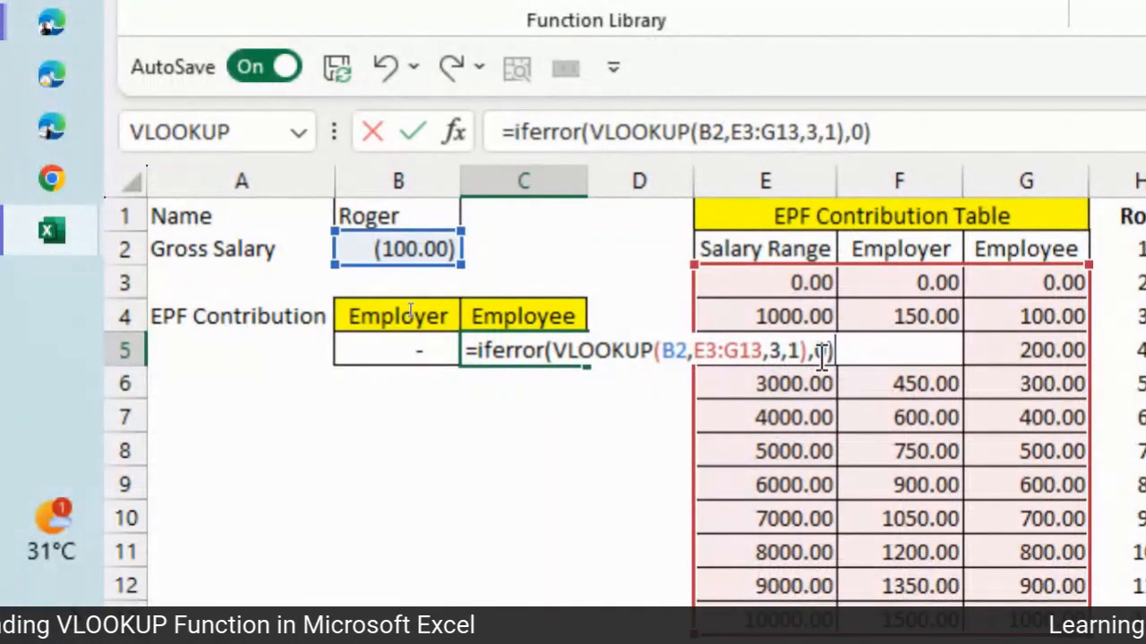
{"action": "key", "text": "ctrl+Return"}
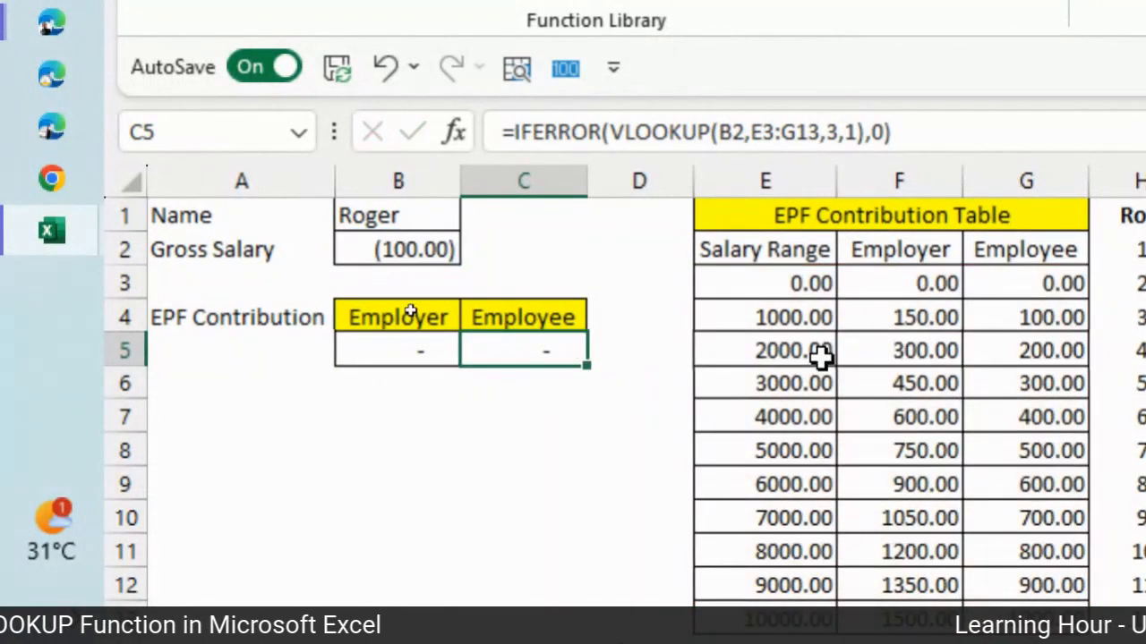
Step: Change the number format of the EPF contribution results B5:C5 to General and increase it to two decimal places
{"action": "left_click", "coordinate": [391, 253]}
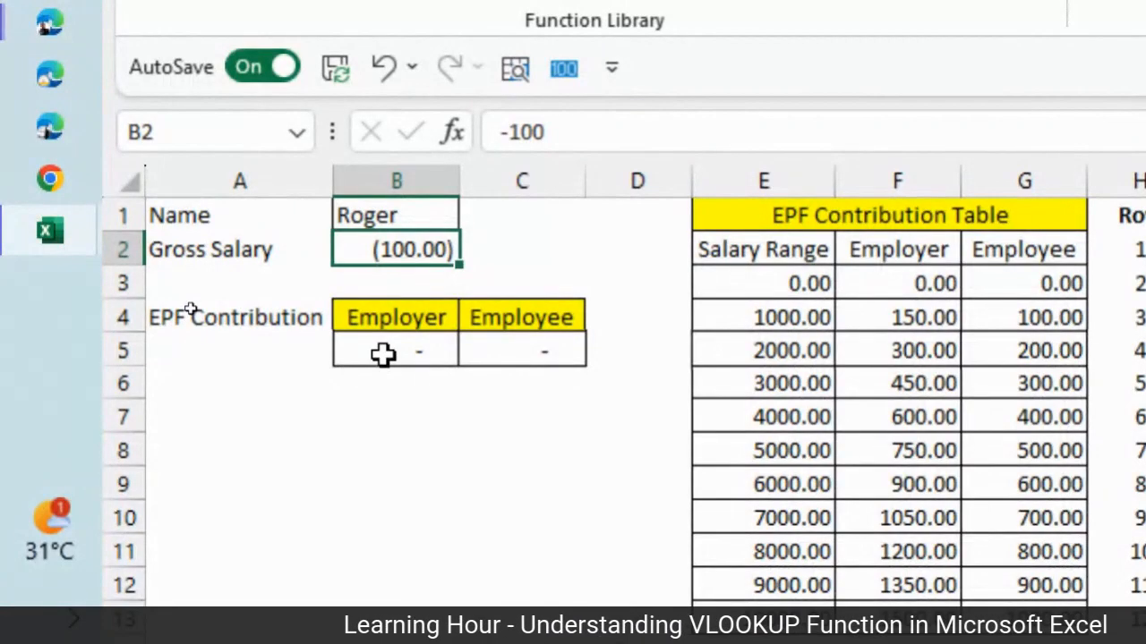
{"action": "left_click", "coordinate": [380, 354]}
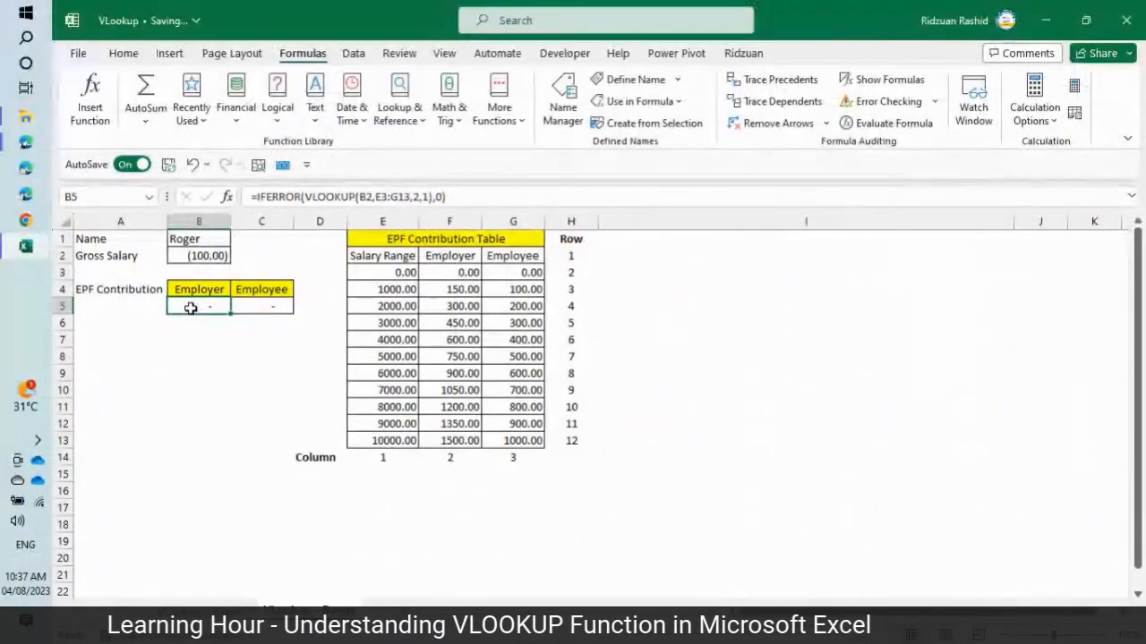
{"action": "key", "text": "shift+Right"}
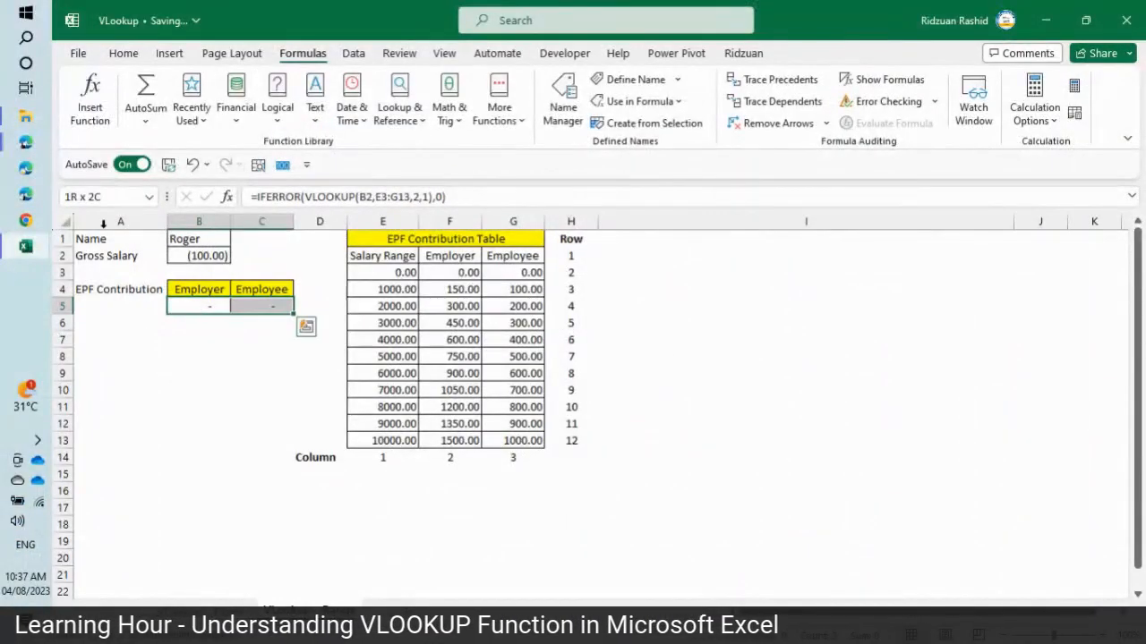
{"action": "left_click", "coordinate": [121, 53]}
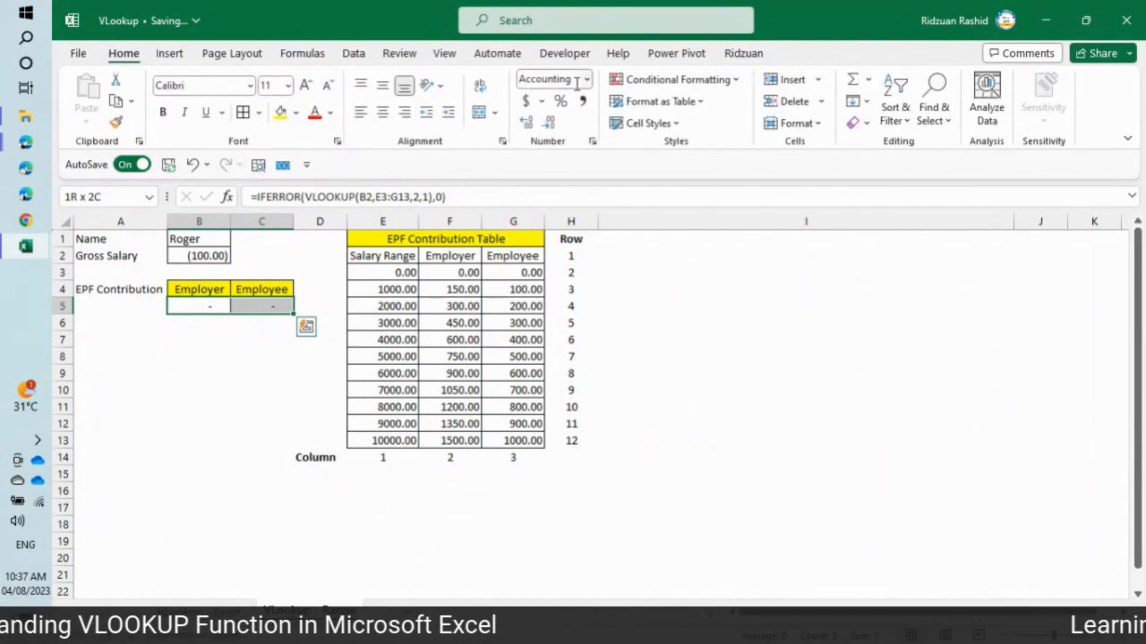
{"action": "left_click", "coordinate": [587, 81]}
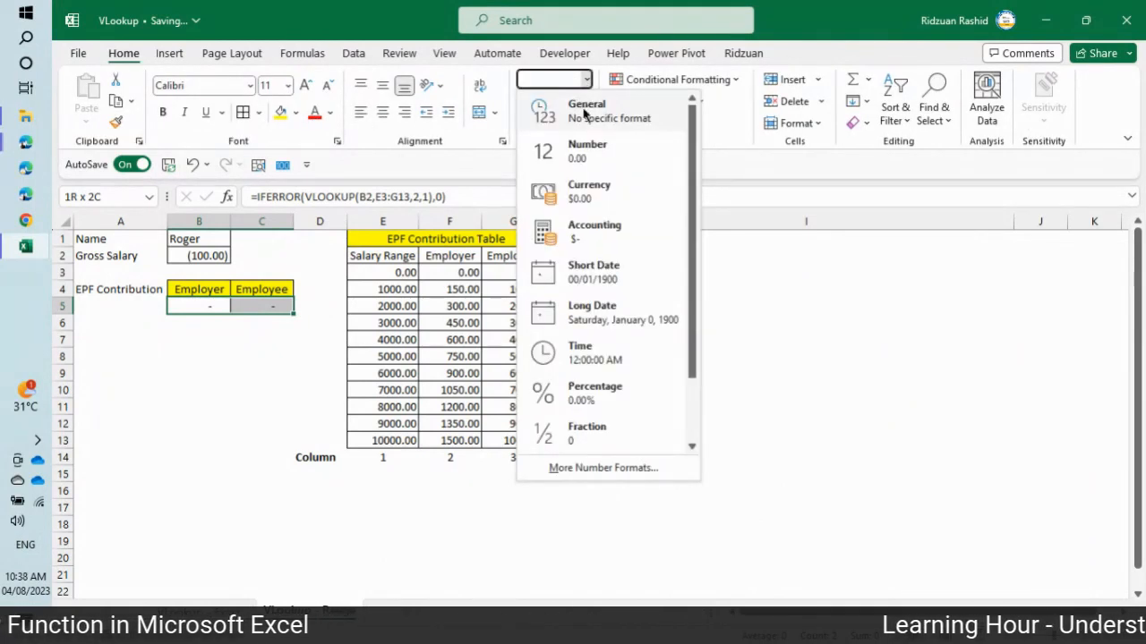
{"action": "left_click", "coordinate": [582, 107]}
{"action": "left_click", "coordinate": [526, 123]}
{"action": "left_click", "coordinate": [526, 124]}
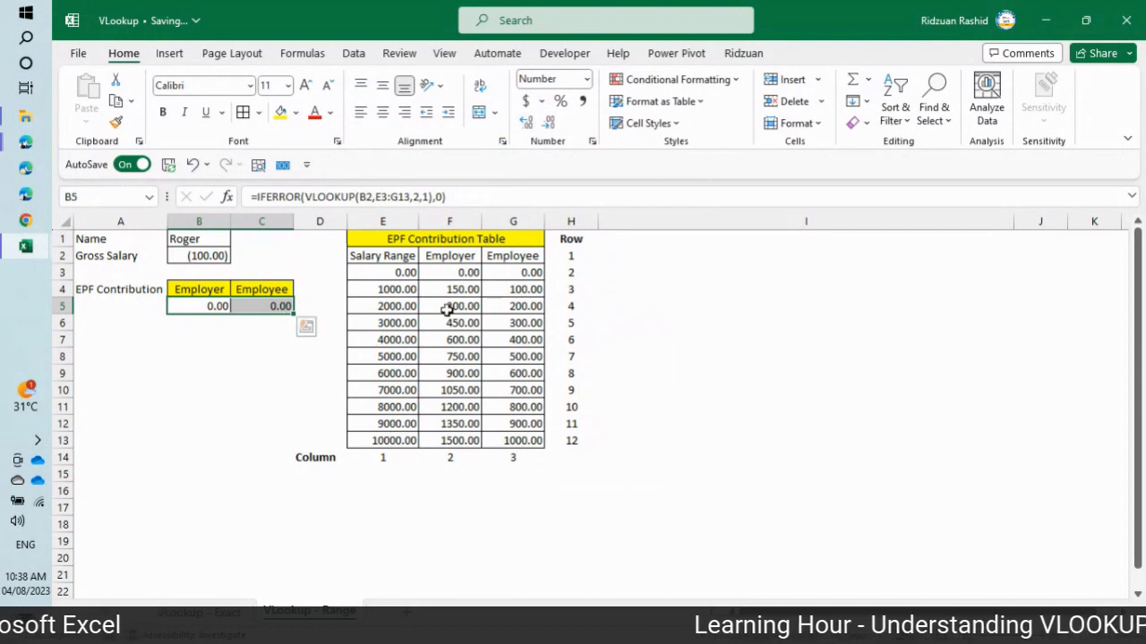
Step: Review the Employer formula in B5 and the table's Salary Range values in E3:E13
{"action": "left_click", "coordinate": [210, 306]}
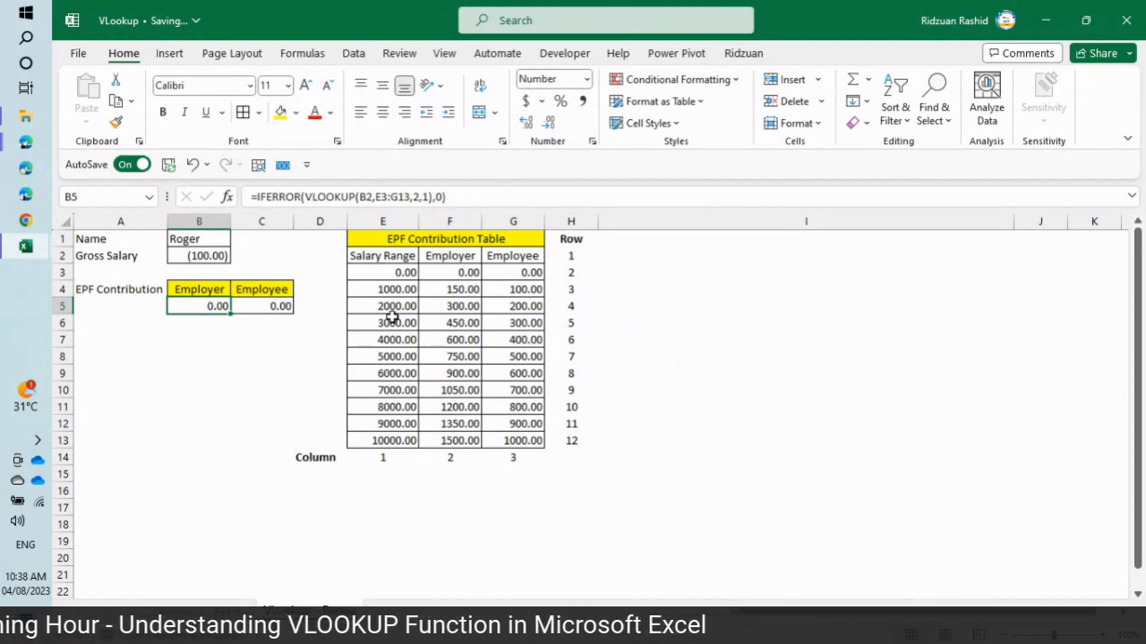
{"action": "left_click_drag", "start_coordinate": [394, 272], "coordinate": [384, 451]}
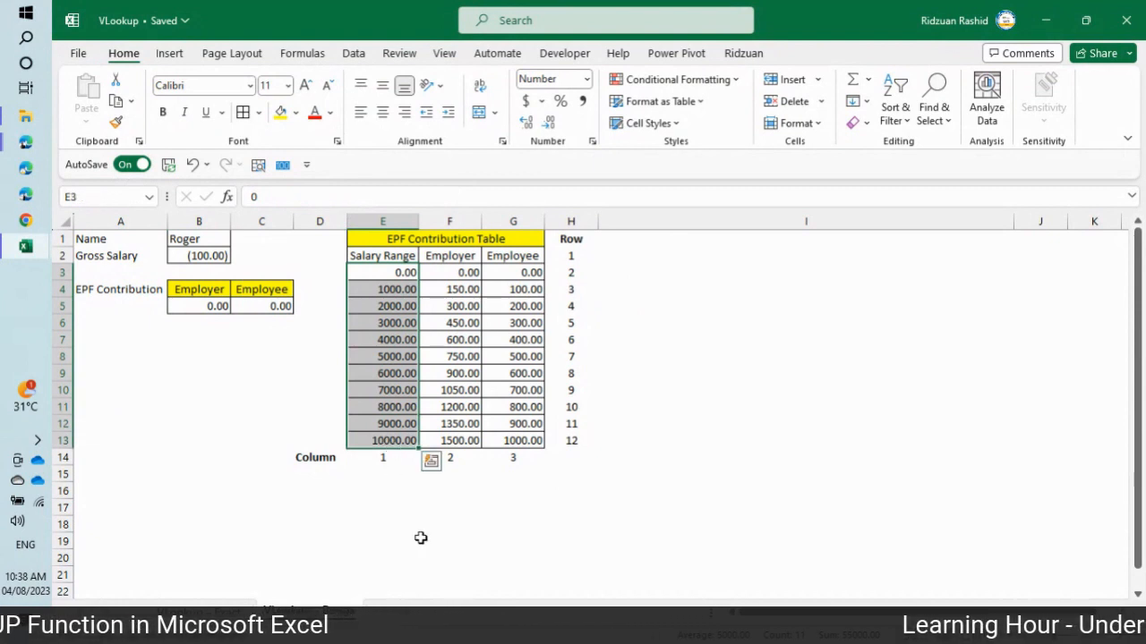
Step: Add a new worksheet and rename it "VLookup - Range 2"
{"action": "left_click", "coordinate": [396, 618]}
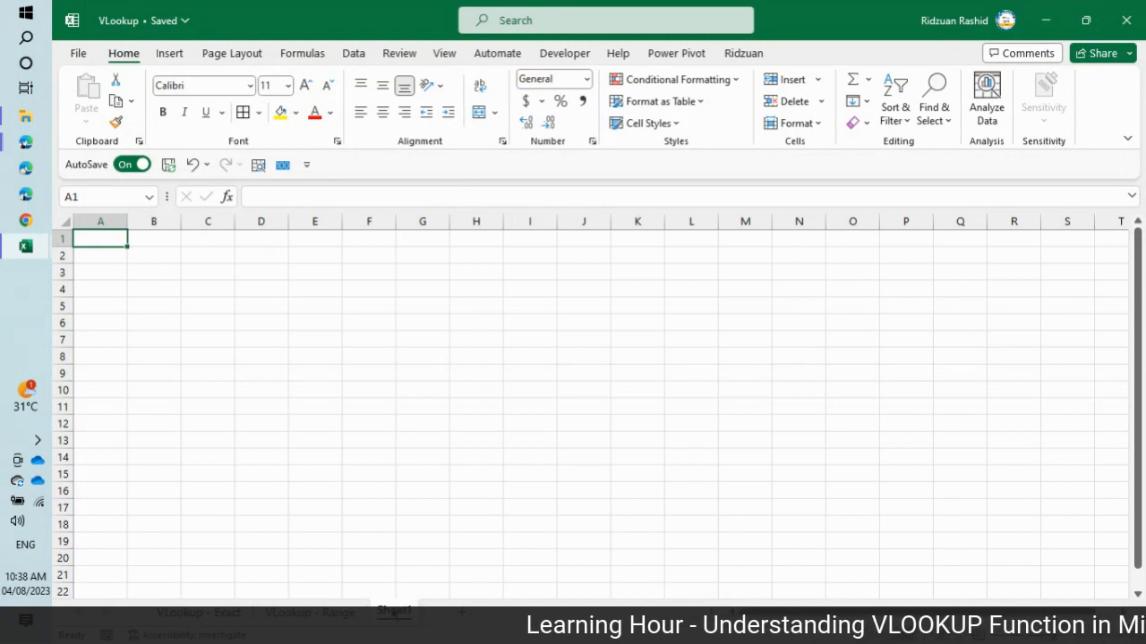
{"action": "double_click", "coordinate": [391, 609]}
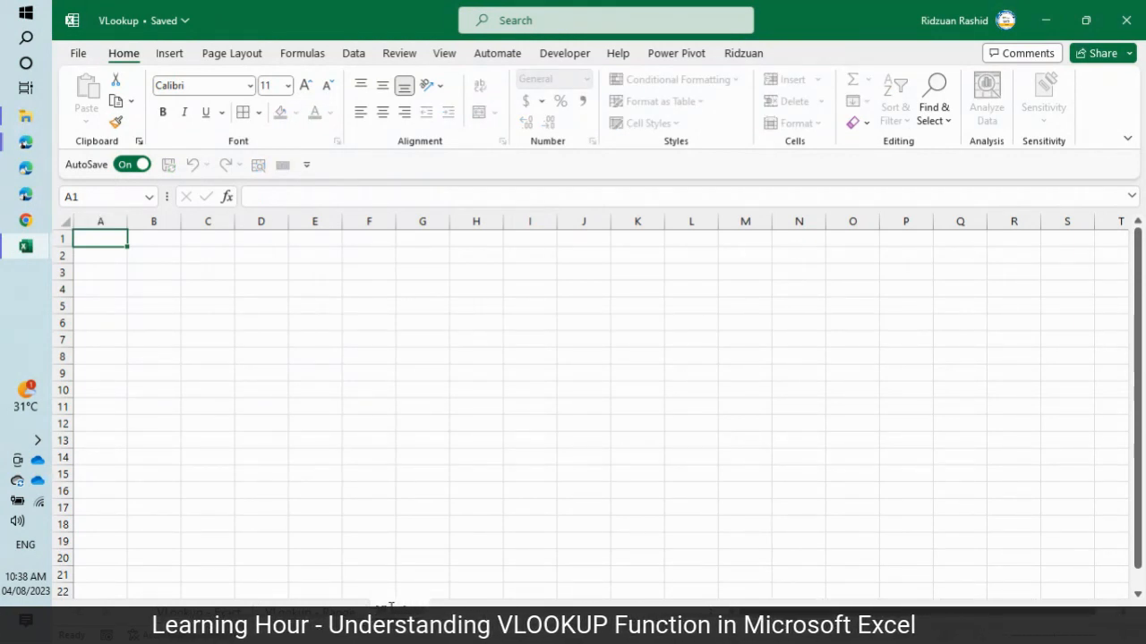
{"action": "type", "text": "VLookup -"}
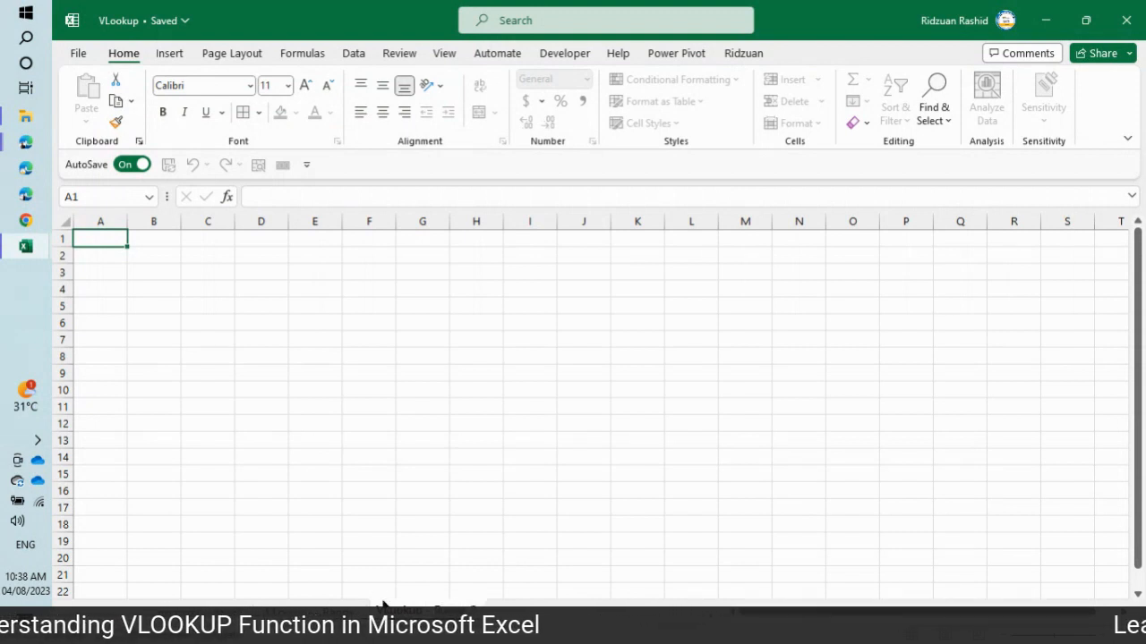
{"action": "key", "text": "Return"}
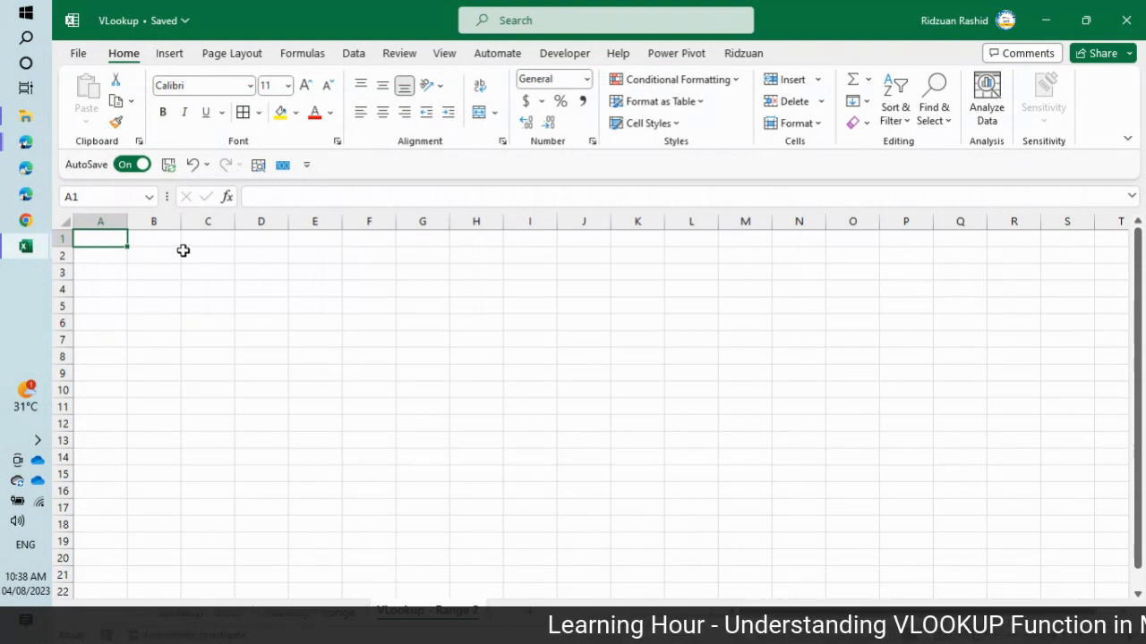
{"action": "type", "text": "Sal"}
{"action": "key", "text": "BackSpace"}
{"action": "key", "text": "BackSpace"}
{"action": "key", "text": "BackSpace"}
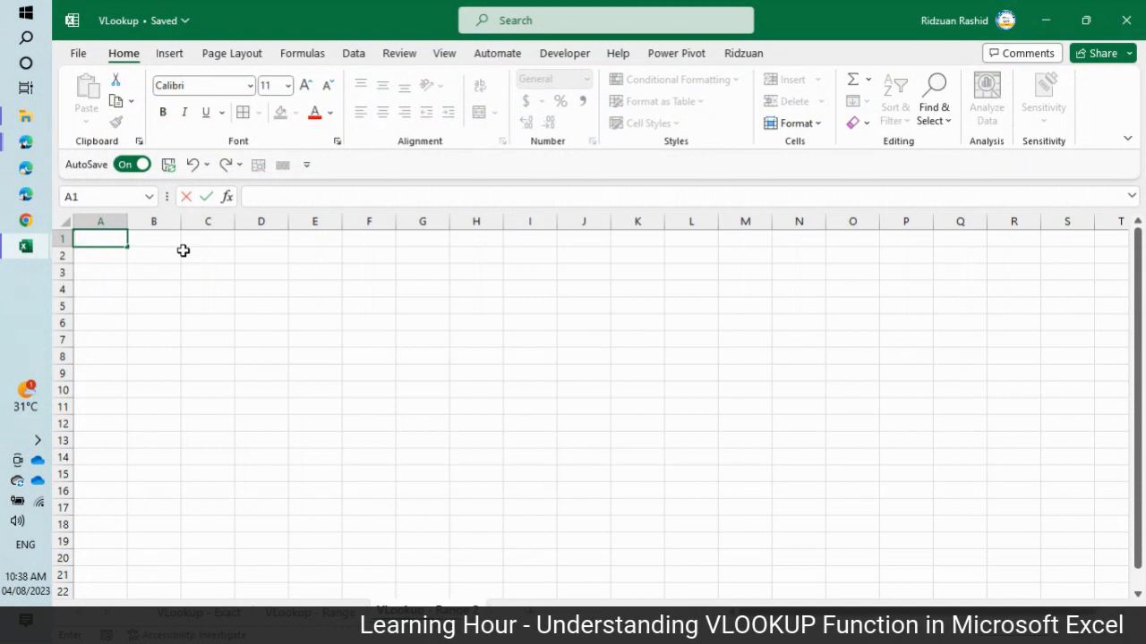
Step: Enter the header States in A1 and list Perlis, Kedah and Penang below it in A2:A4
{"action": "type", "text": "States"}
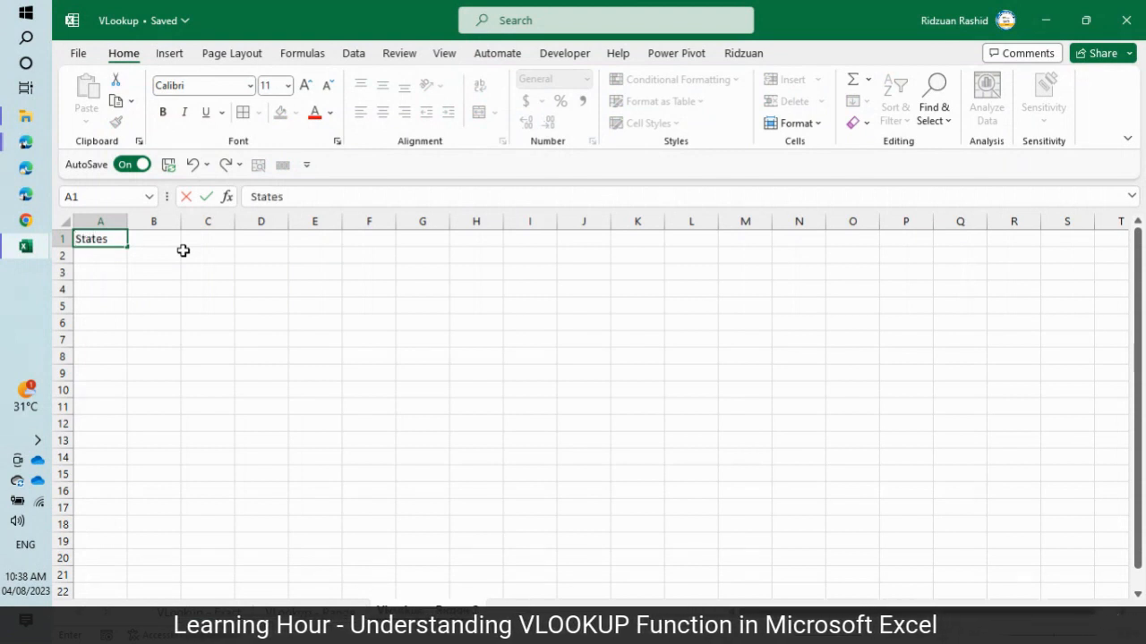
{"action": "left_click", "coordinate": [110, 255]}
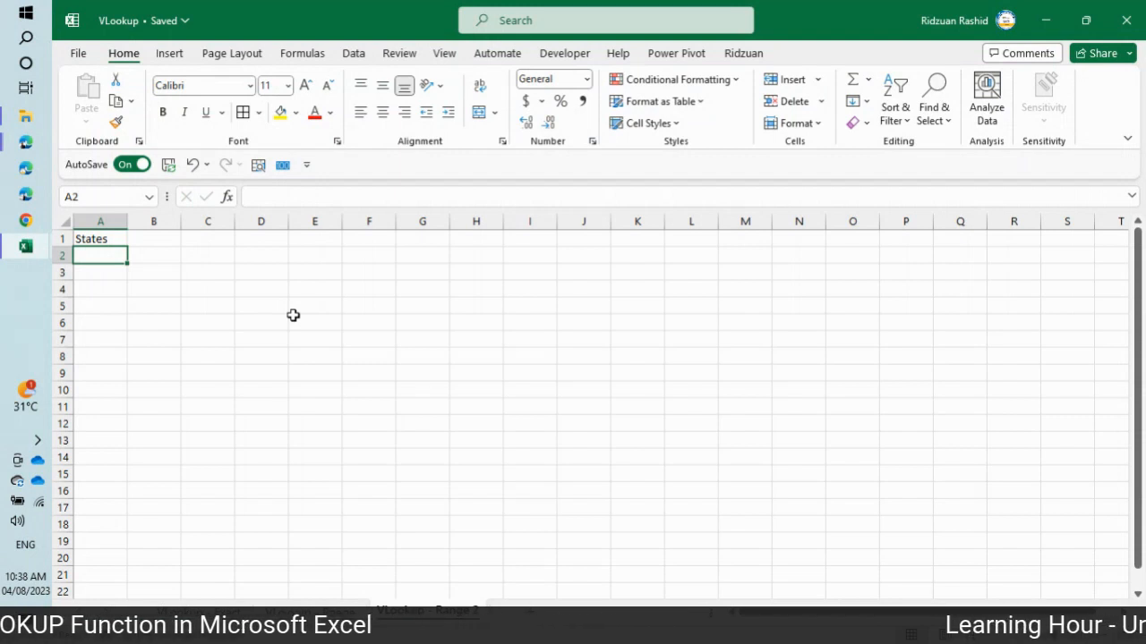
{"action": "type", "text": "Perlis"}
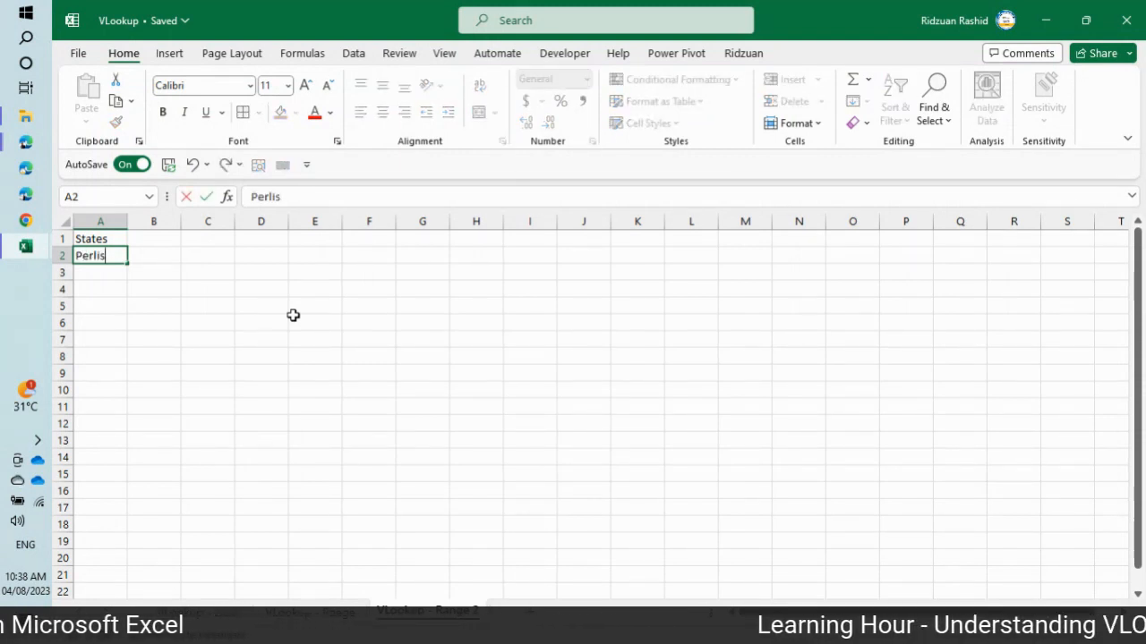
{"action": "key", "text": "Return"}
{"action": "type", "text": "Keda"}
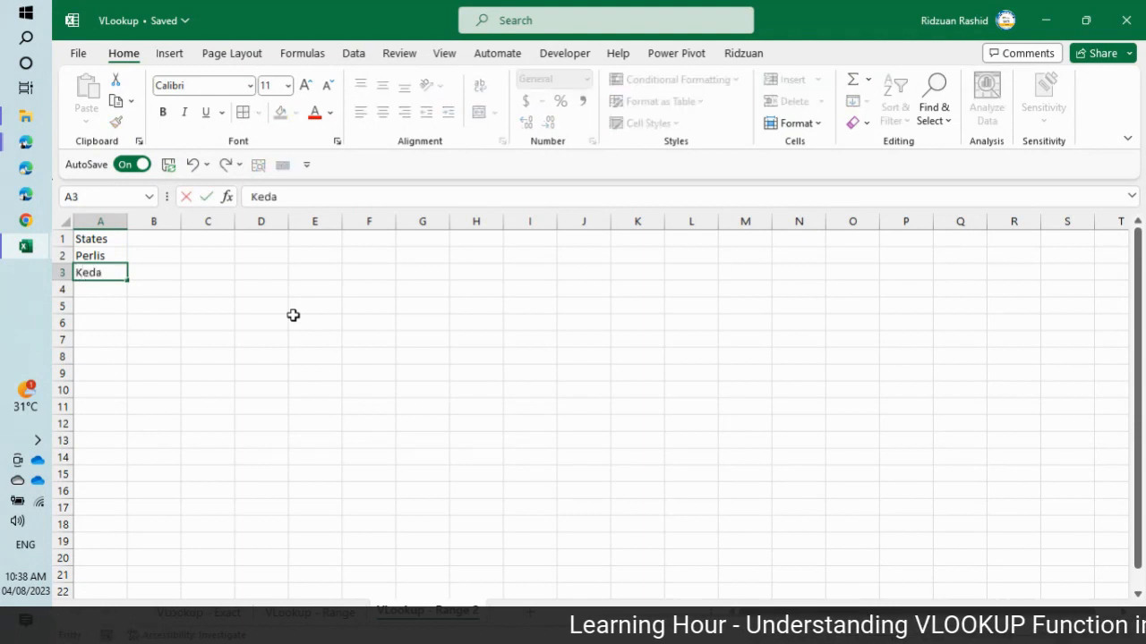
{"action": "type", "text": "h"}
{"action": "key", "text": "Return"}
{"action": "type", "text": "Penang"}
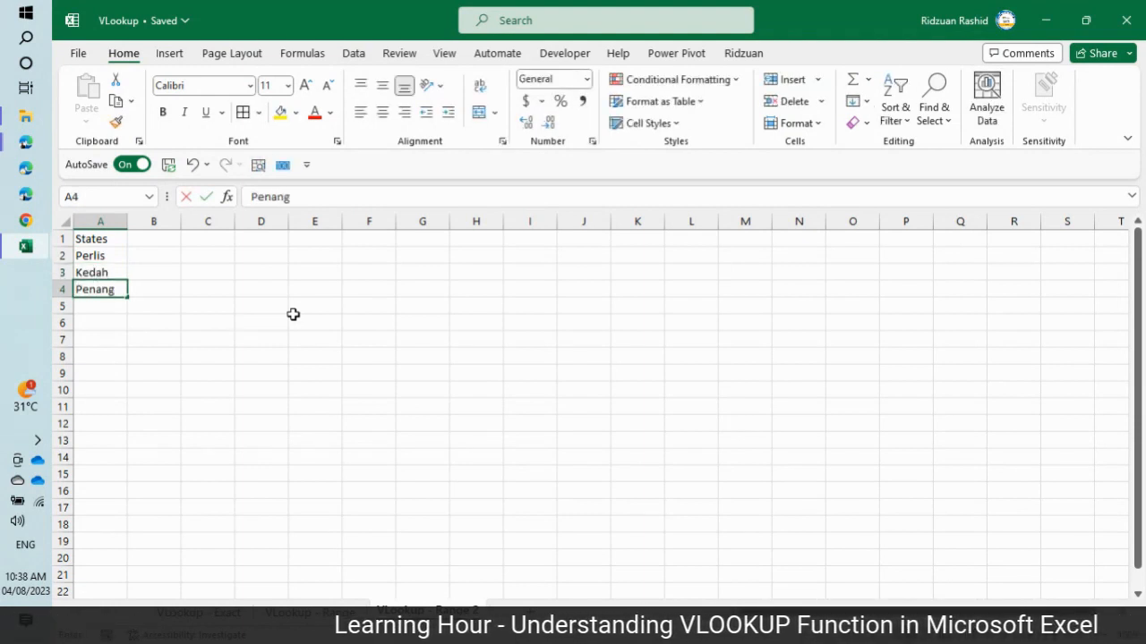
{"action": "key", "text": "Return"}
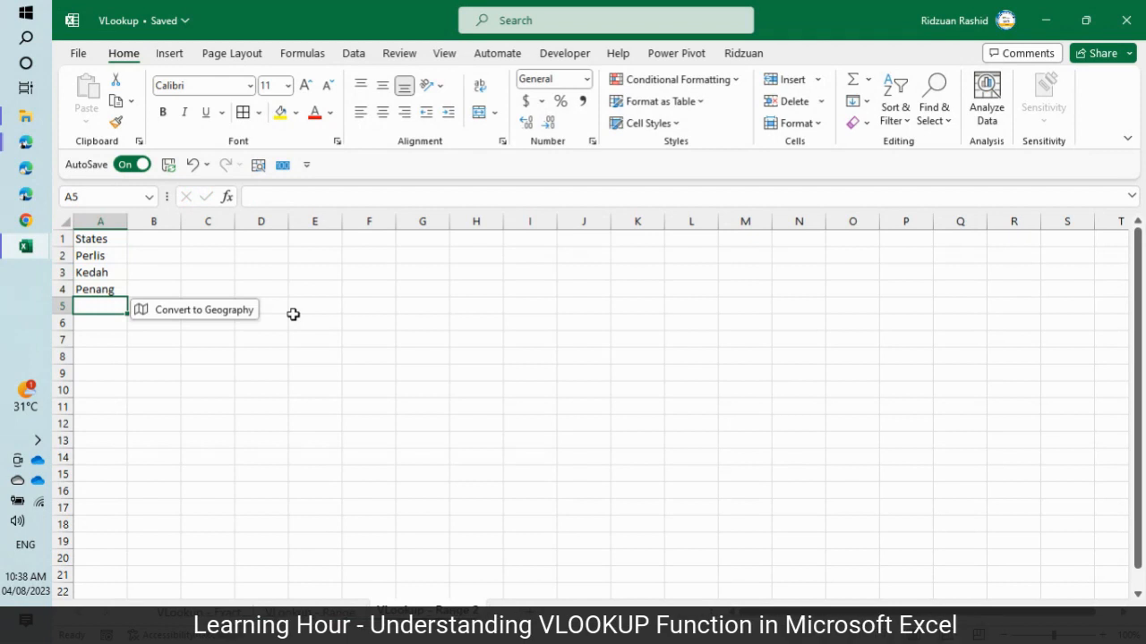
Step: Continue the states list with Perak, Selangor and Kuala Lumpur in A5:A7
{"action": "type", "text": "Perak"}
{"action": "key", "text": "Return"}
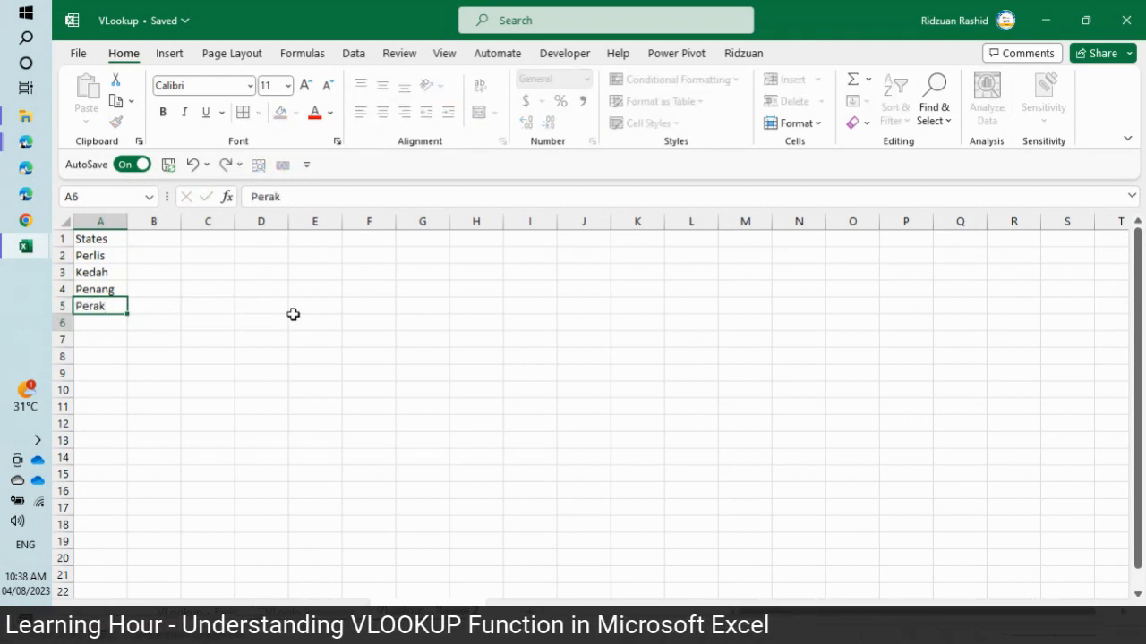
{"action": "type", "text": "Sela"}
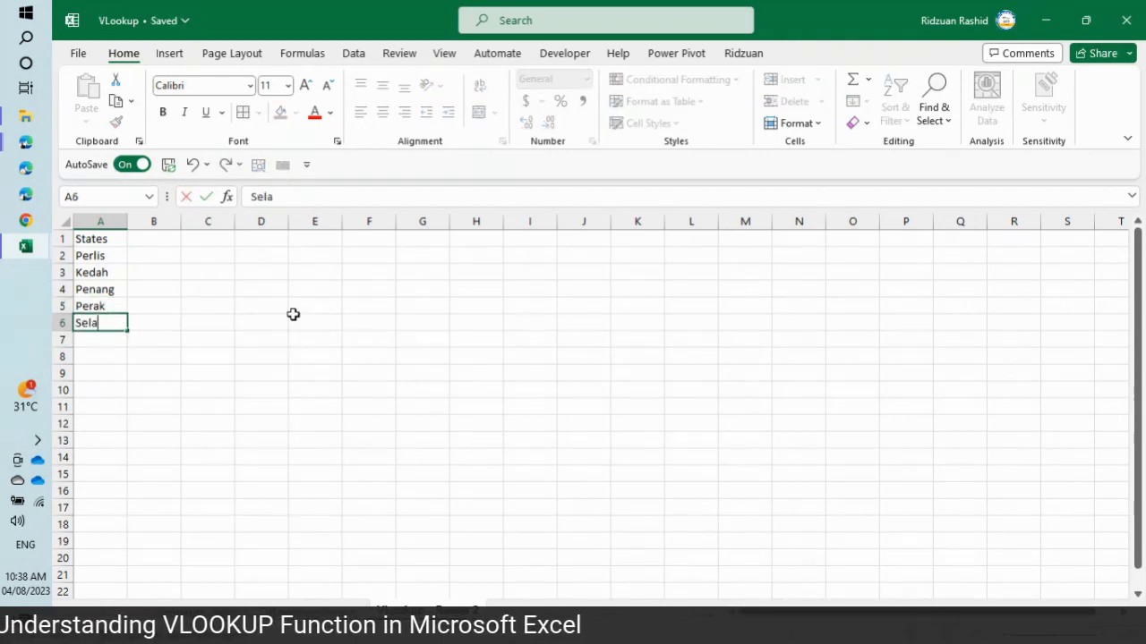
{"action": "type", "text": "ngor"}
{"action": "key", "text": "Return"}
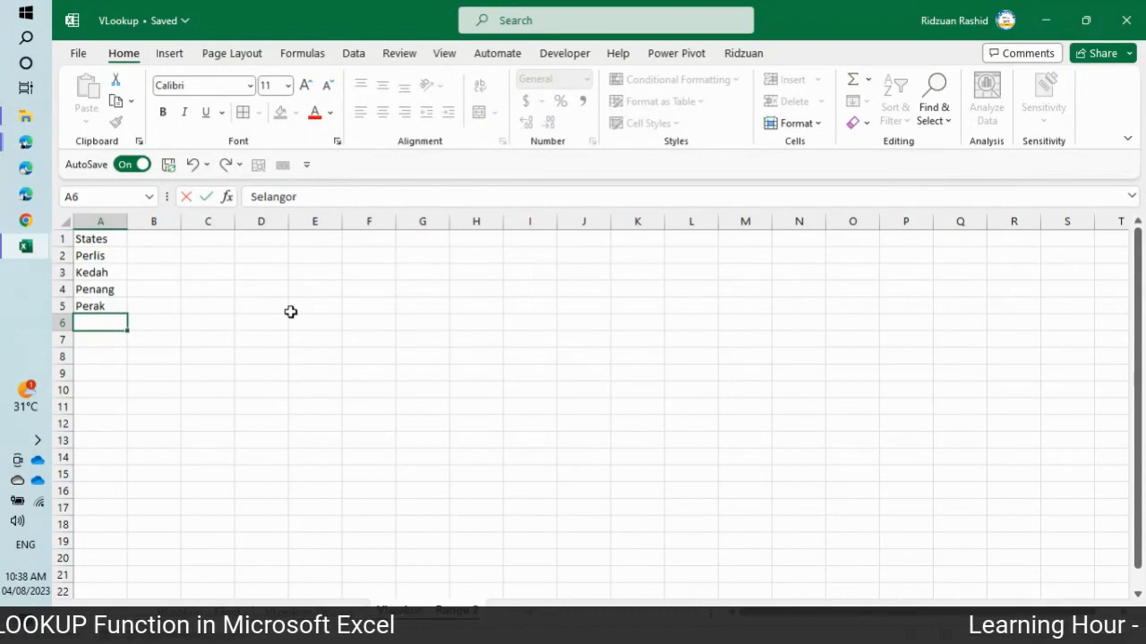
{"action": "type", "text": "Kual"}
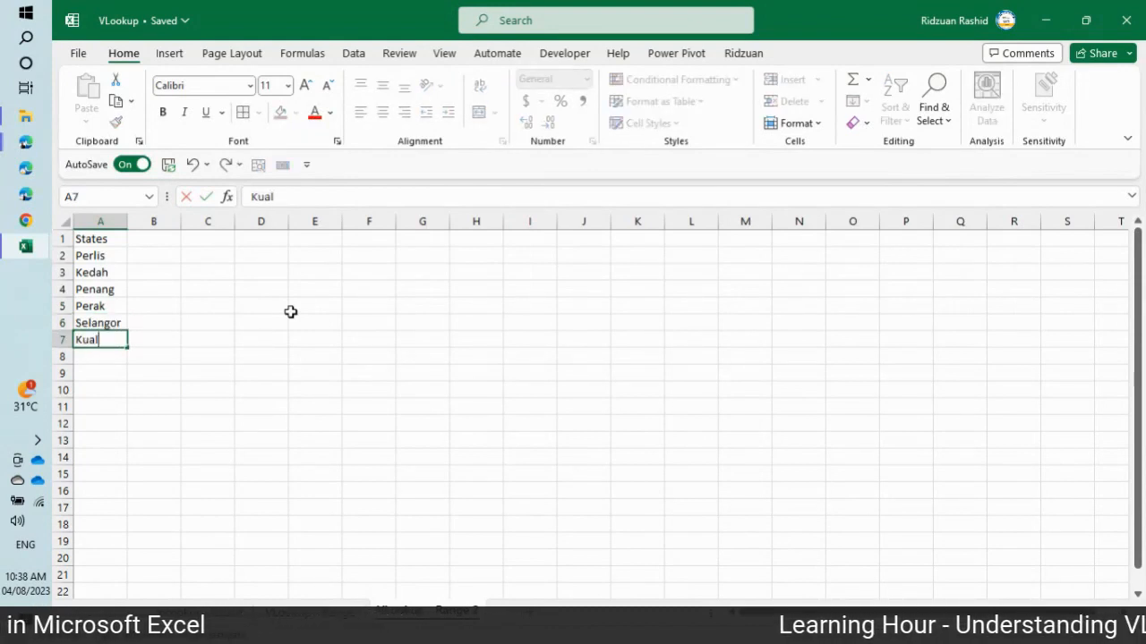
{"action": "type", "text": "a Lumpur"}
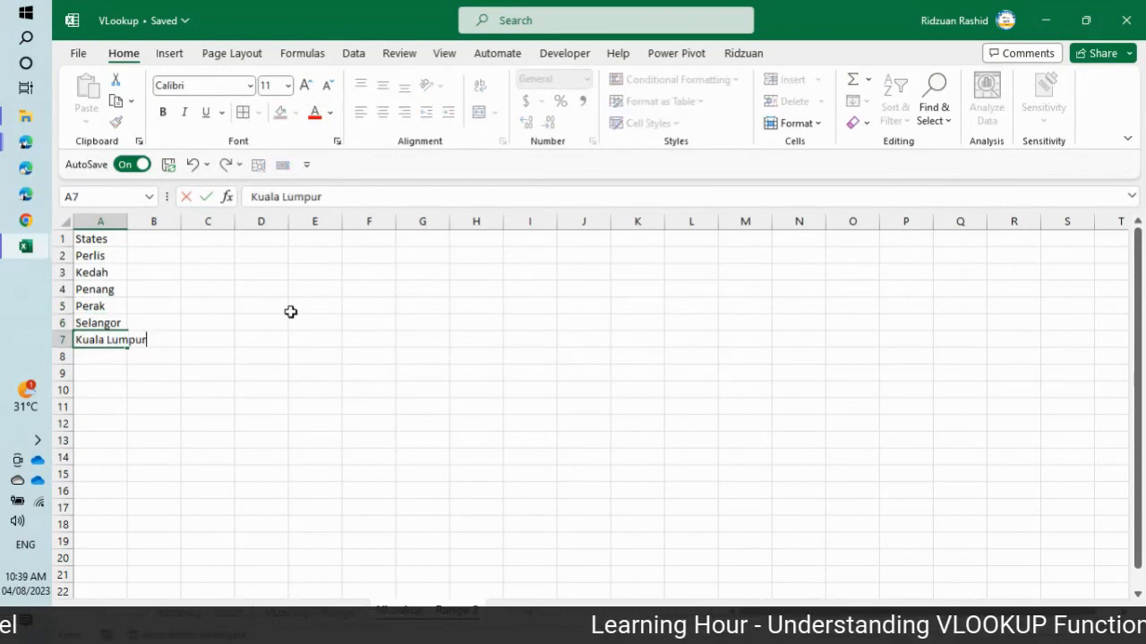
{"action": "key", "text": "Return"}
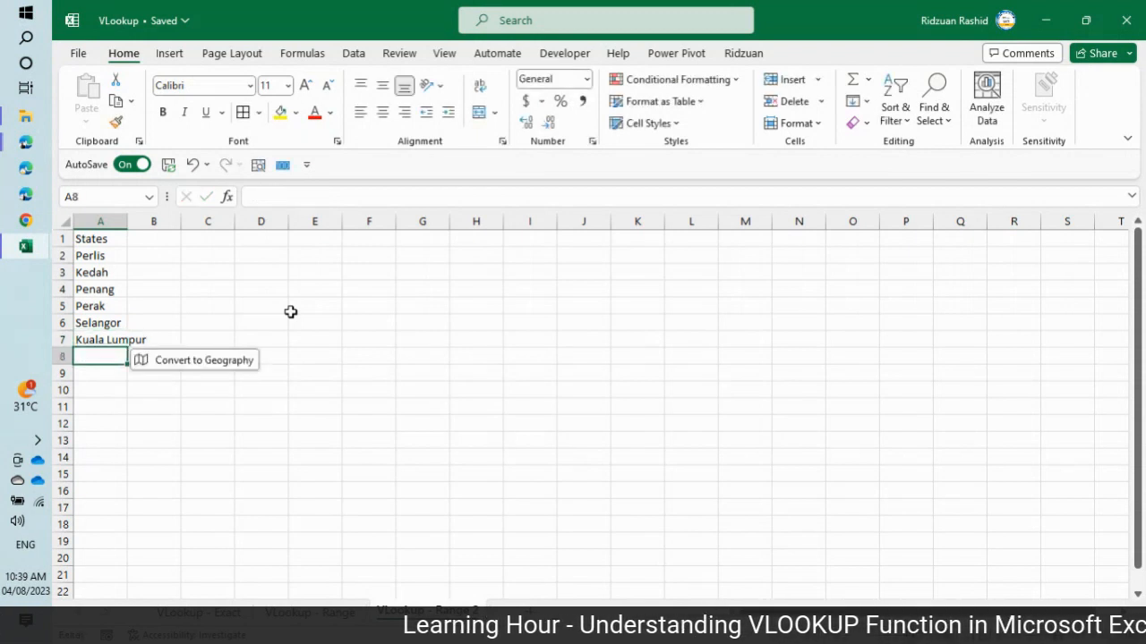
Step: Edit the Kuala Lumpur entry in A7 to read WP Kuala Lumpur
{"action": "key", "text": "Up"}
{"action": "key", "text": "F2"}
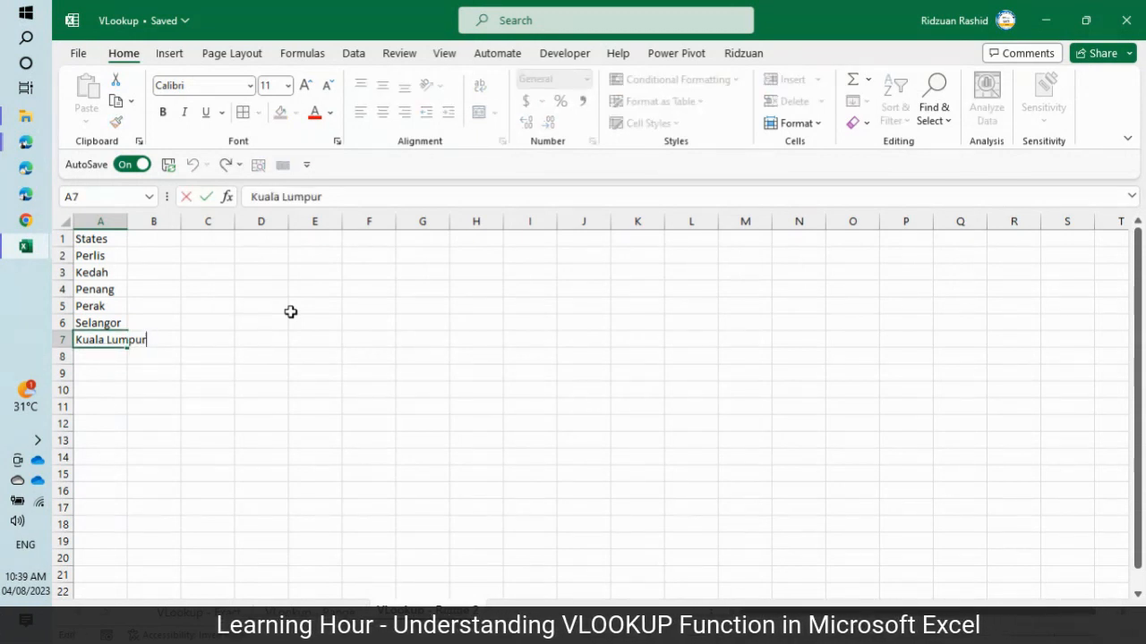
{"action": "type", "text": "W"}
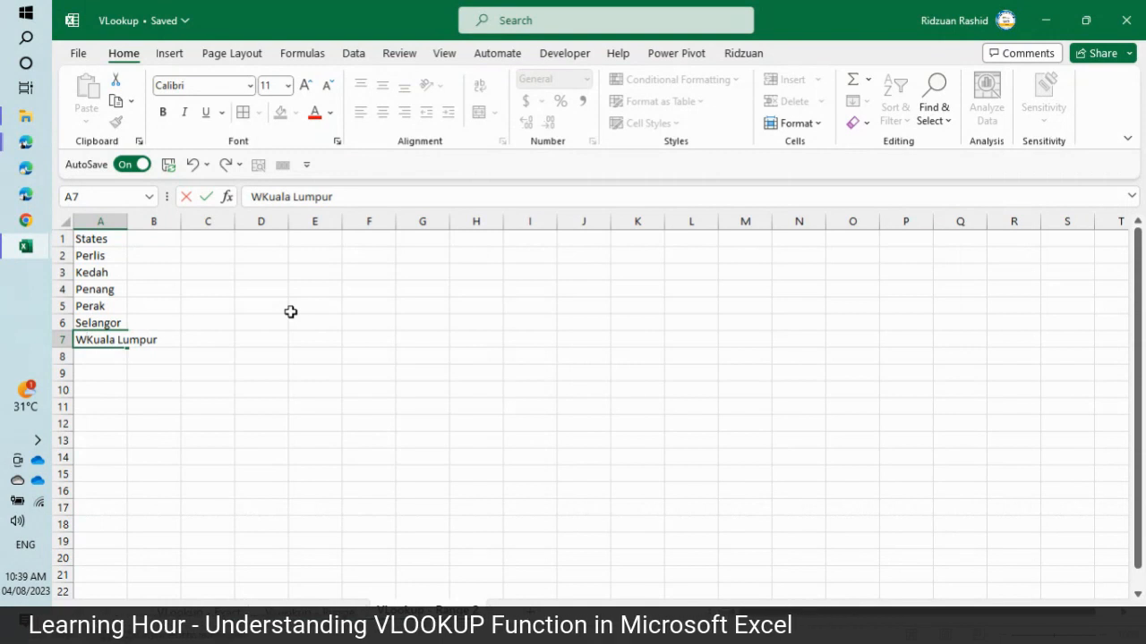
{"action": "type", "text": "P"}
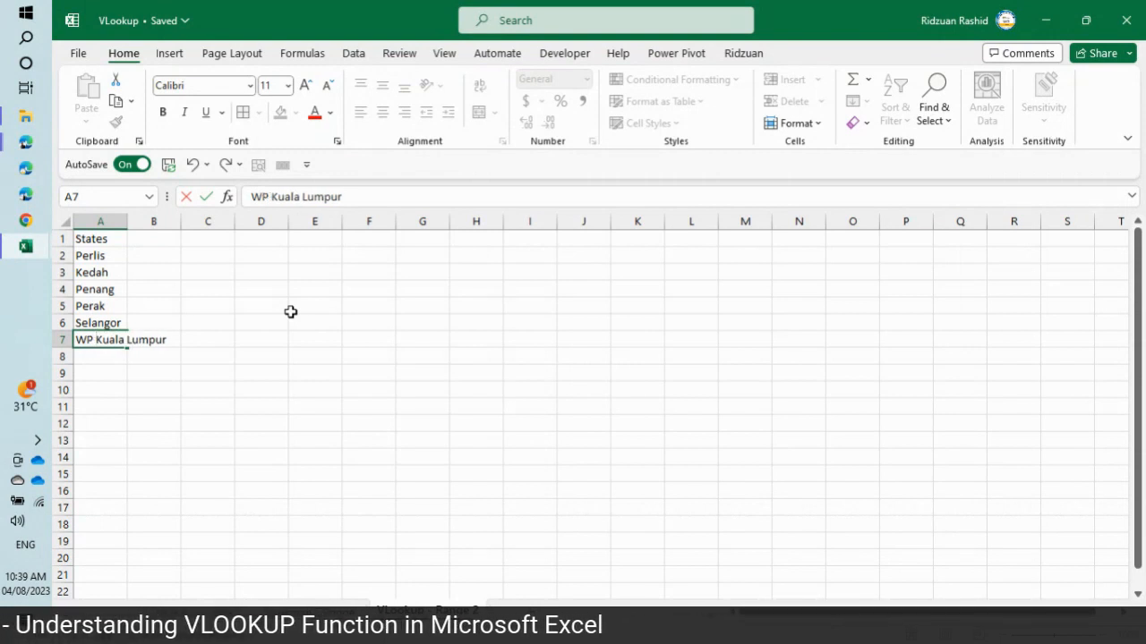
{"action": "key", "text": "Return"}
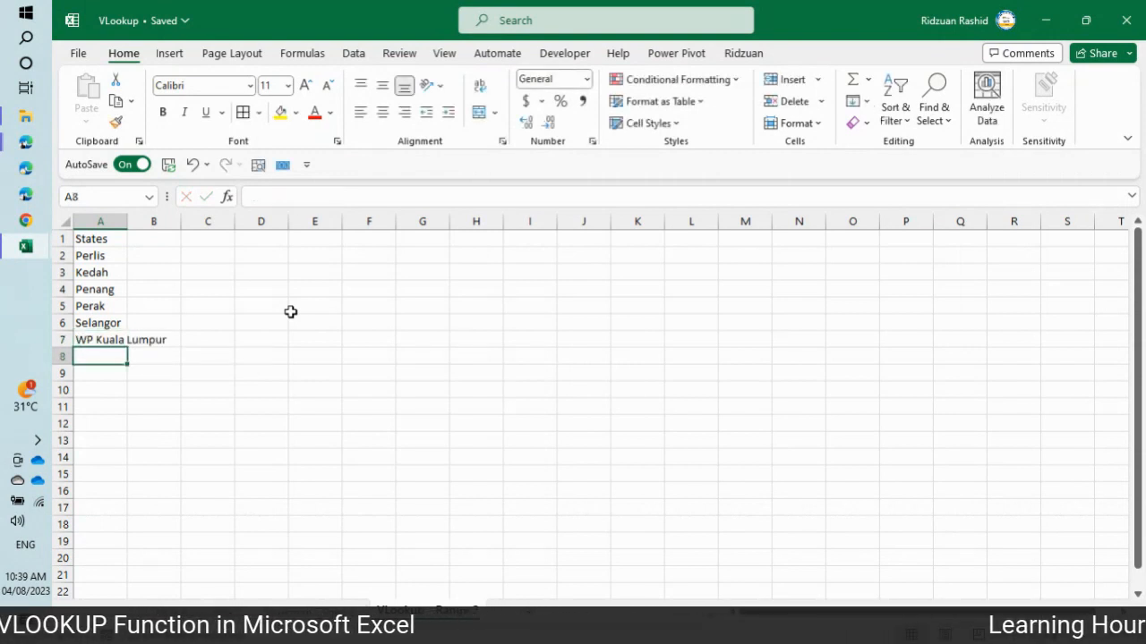
Step: Add WP Putrajaya and N. Sembilan to the states list in A8:A9
{"action": "type", "text": "WP "}
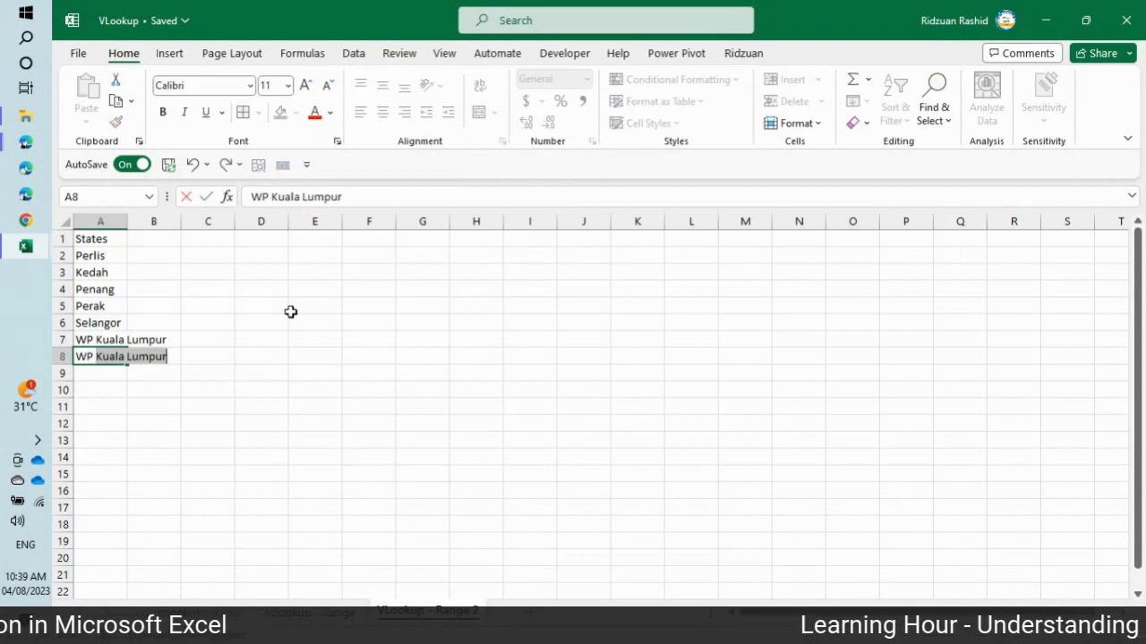
{"action": "type", "text": "Putrajaya"}
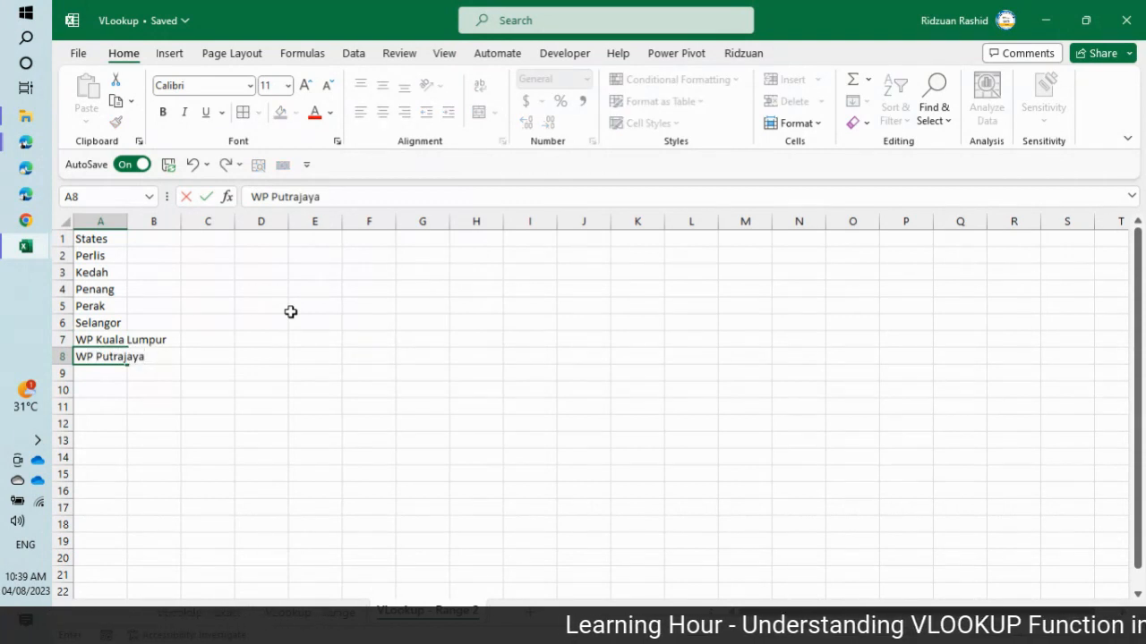
{"action": "key", "text": "ctrl+Return"}
{"action": "key", "text": "Down"}
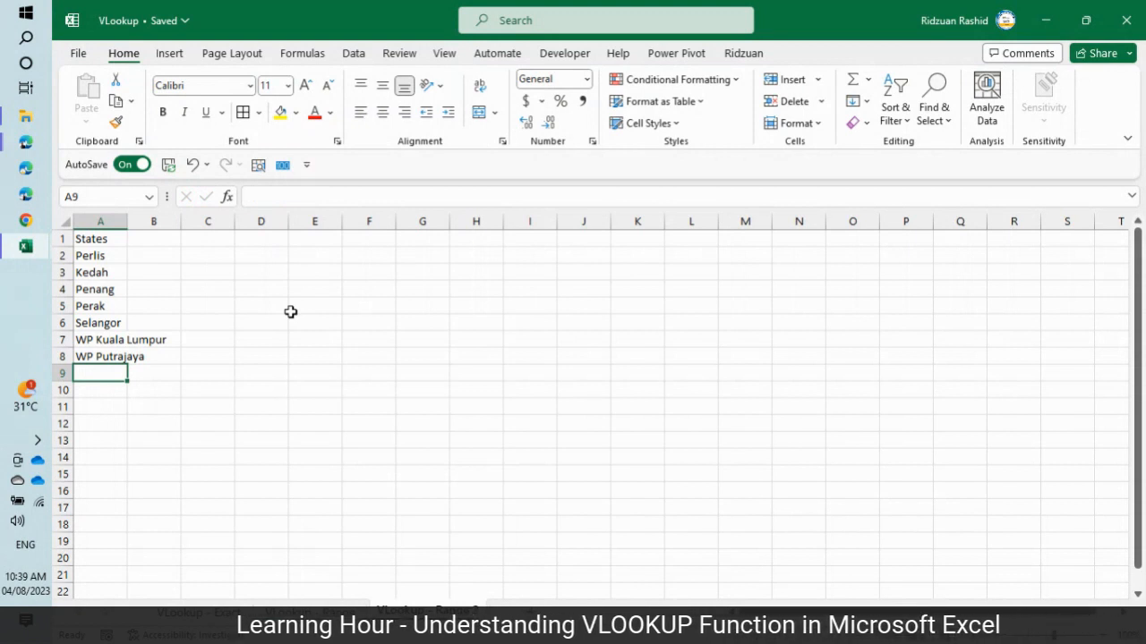
{"action": "type", "text": "S"}
{"action": "key", "text": "BackSpace"}
{"action": "type", "text": "N"}
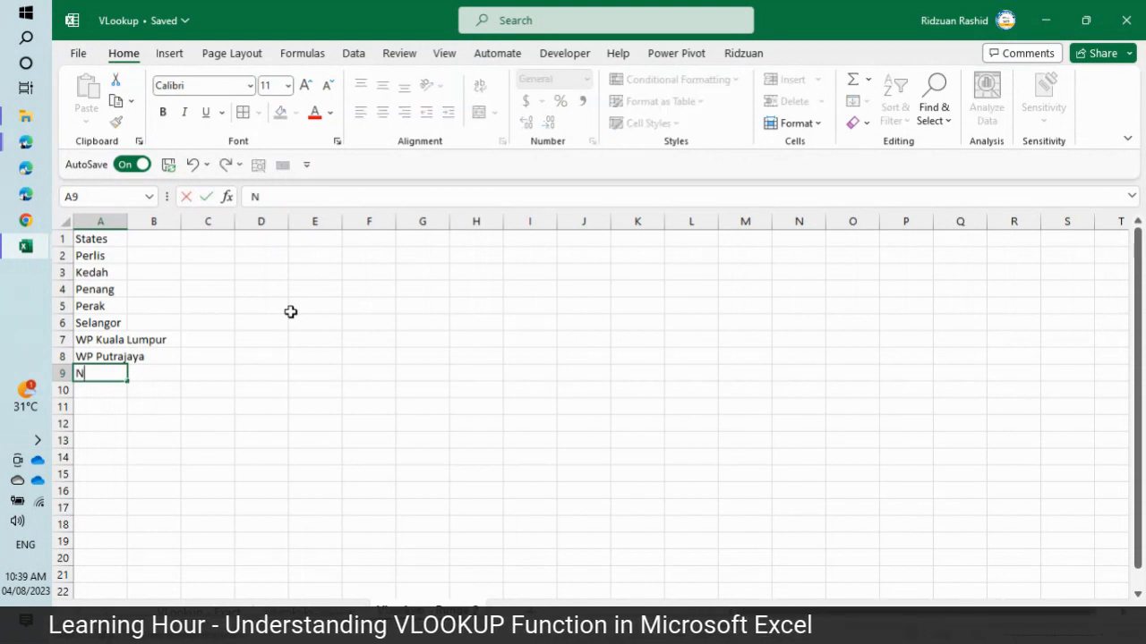
{"action": "type", "text": ". Sembilan"}
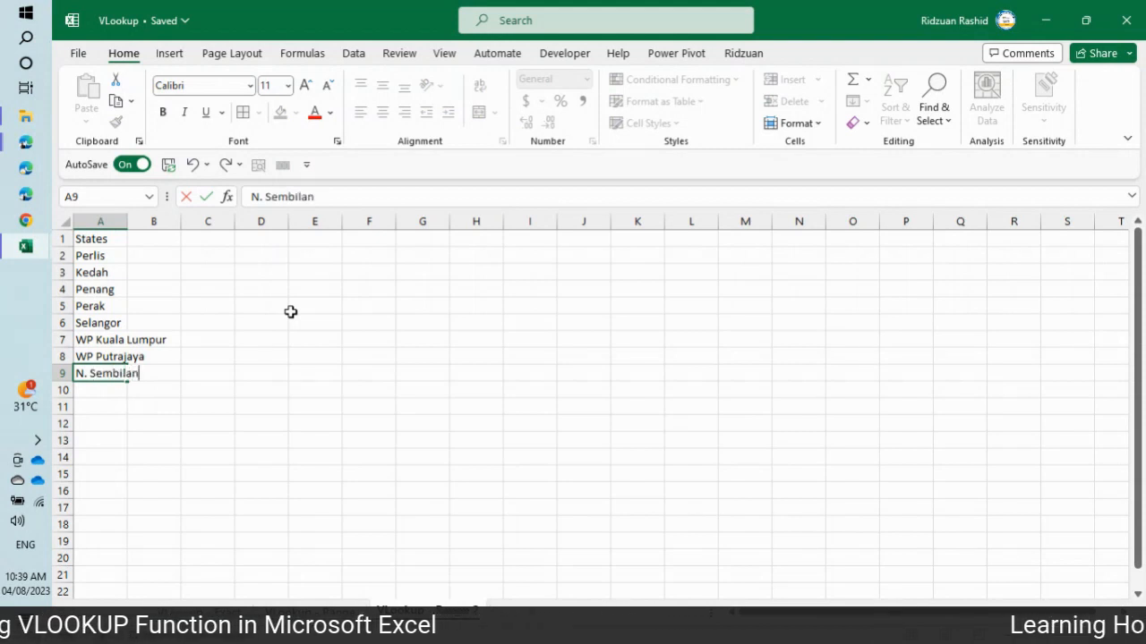
{"action": "key", "text": "Return"}
Step: Add Melaka, Johor and Pahang to the states list in A10:A12
{"action": "type", "text": "Melaka"}
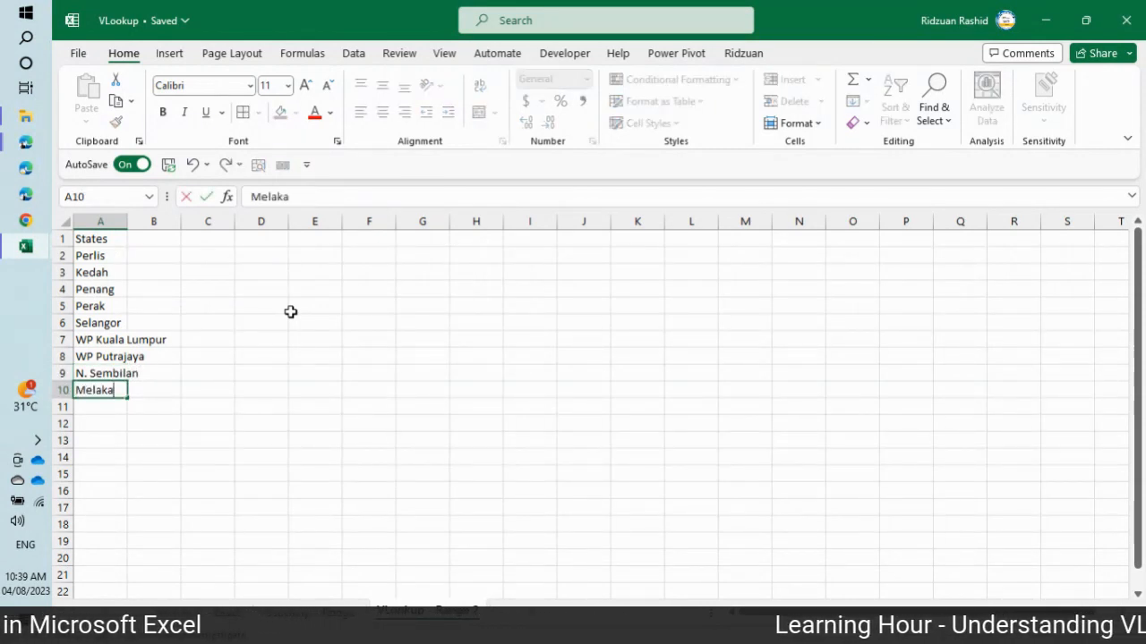
{"action": "key", "text": "Return"}
{"action": "type", "text": "Johor"}
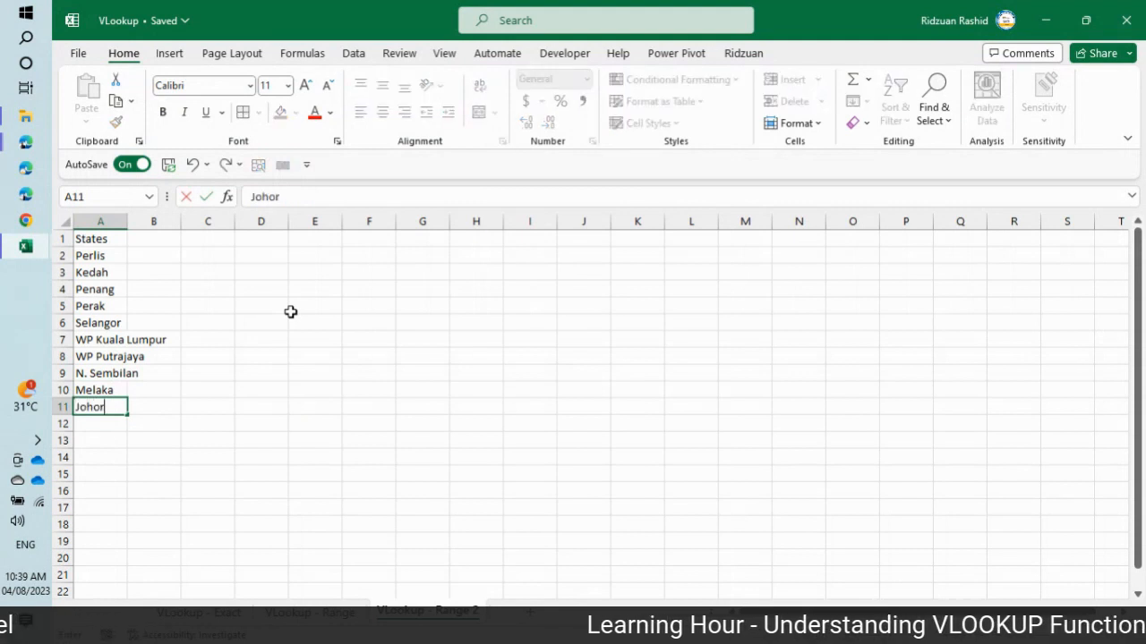
{"action": "key", "text": "Return"}
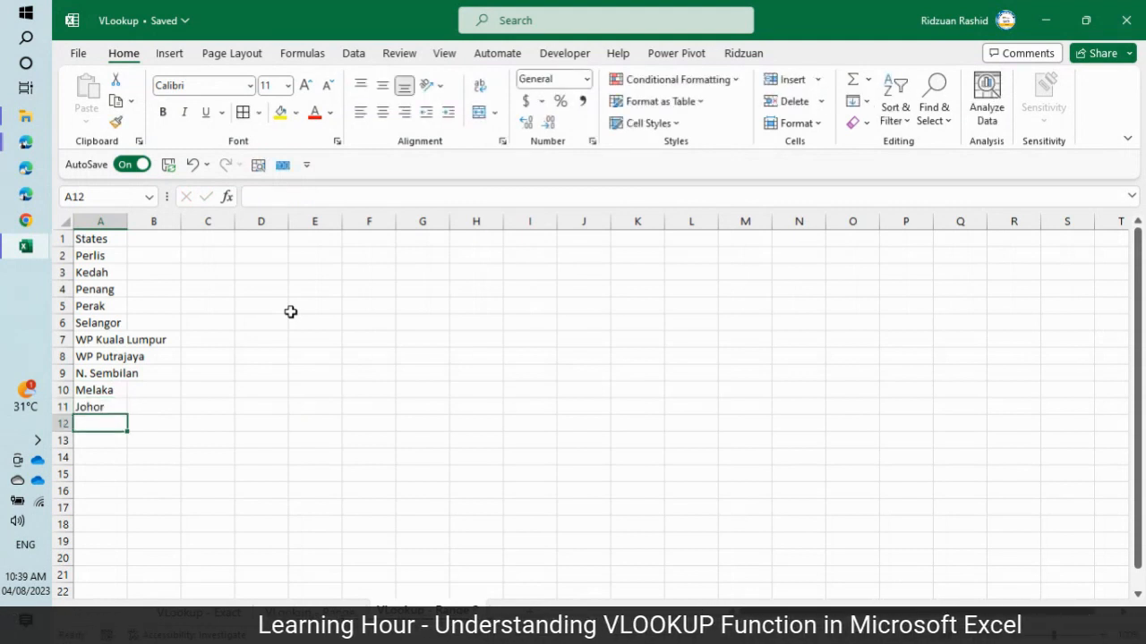
{"action": "type", "text": "Pahang"}
{"action": "key", "text": "Return"}
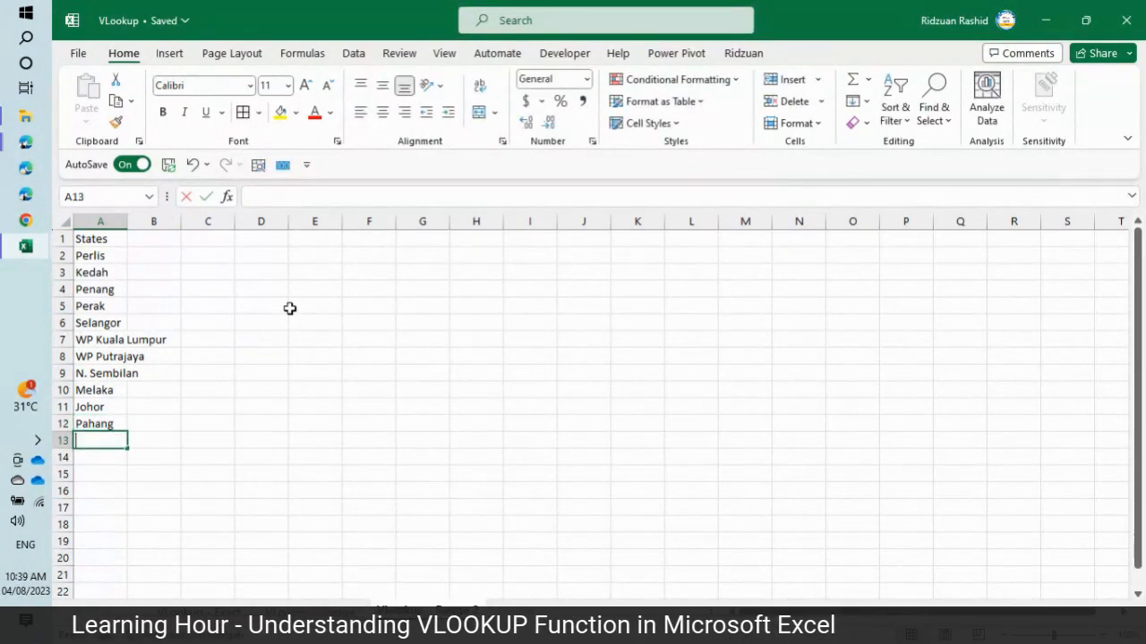
Step: Add Terengganu and Kelantan to the states list in A13:A14
{"action": "type", "text": "Tre"}
{"action": "key", "text": "BackSpace"}
{"action": "key", "text": "BackSpace"}
{"action": "key", "text": "BackSpace"}
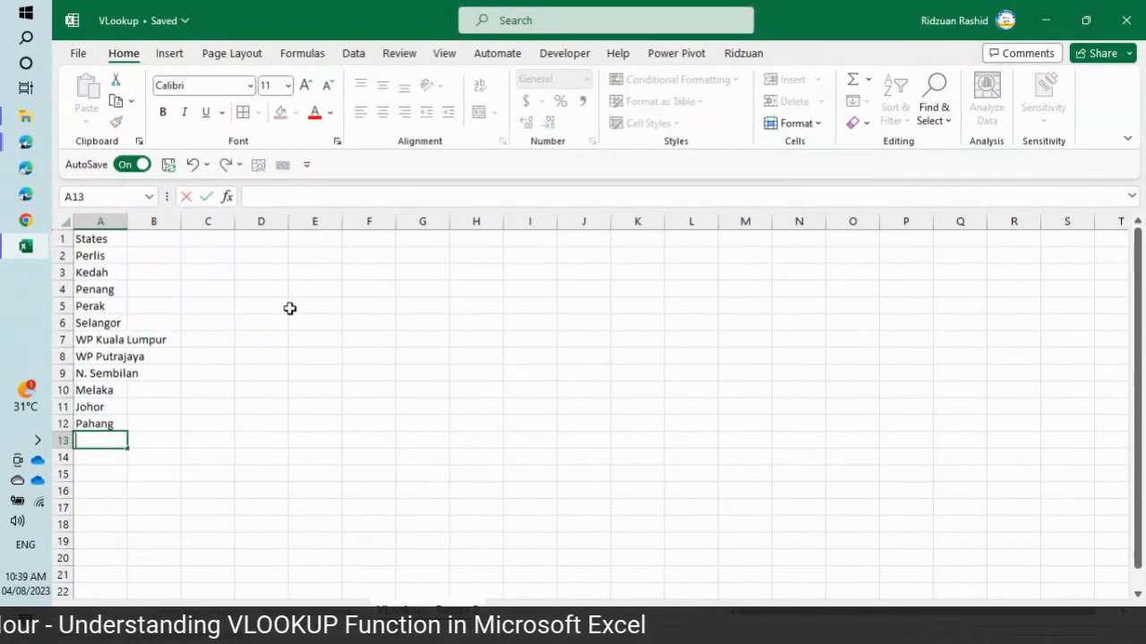
{"action": "type", "text": "Terengganu"}
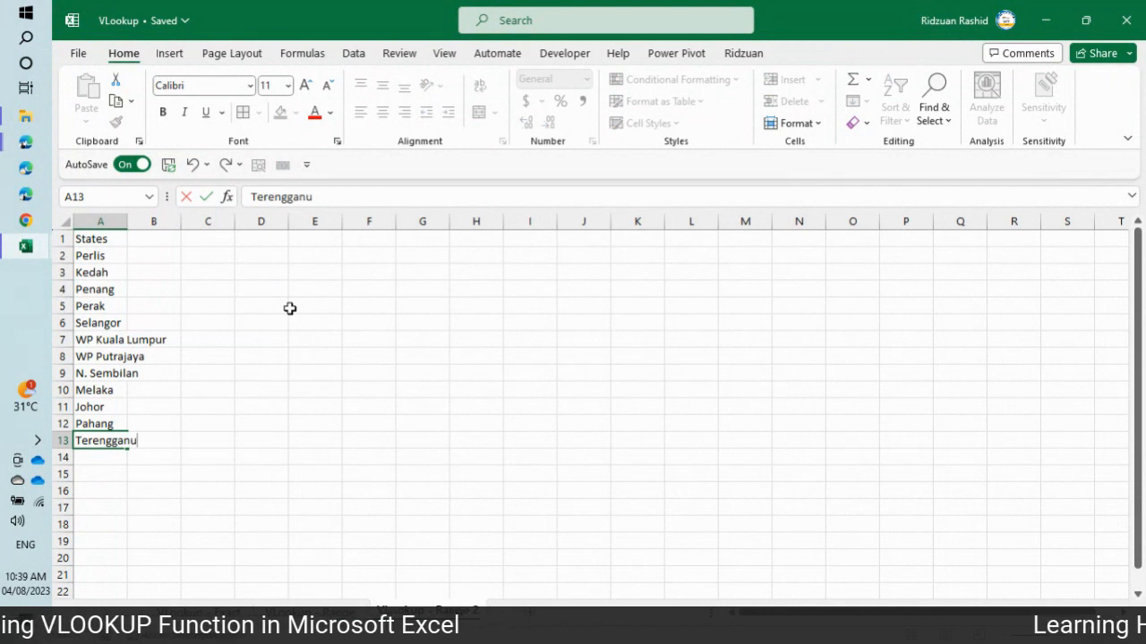
{"action": "key", "text": "Return"}
{"action": "type", "text": "Kelantan"}
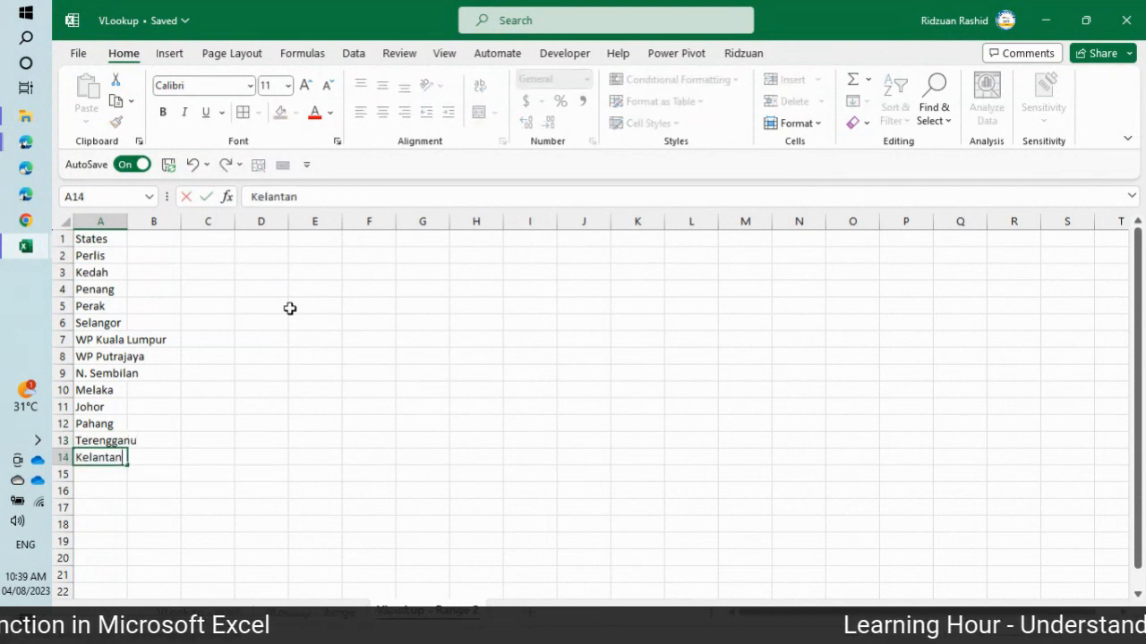
{"action": "key", "text": "Return"}
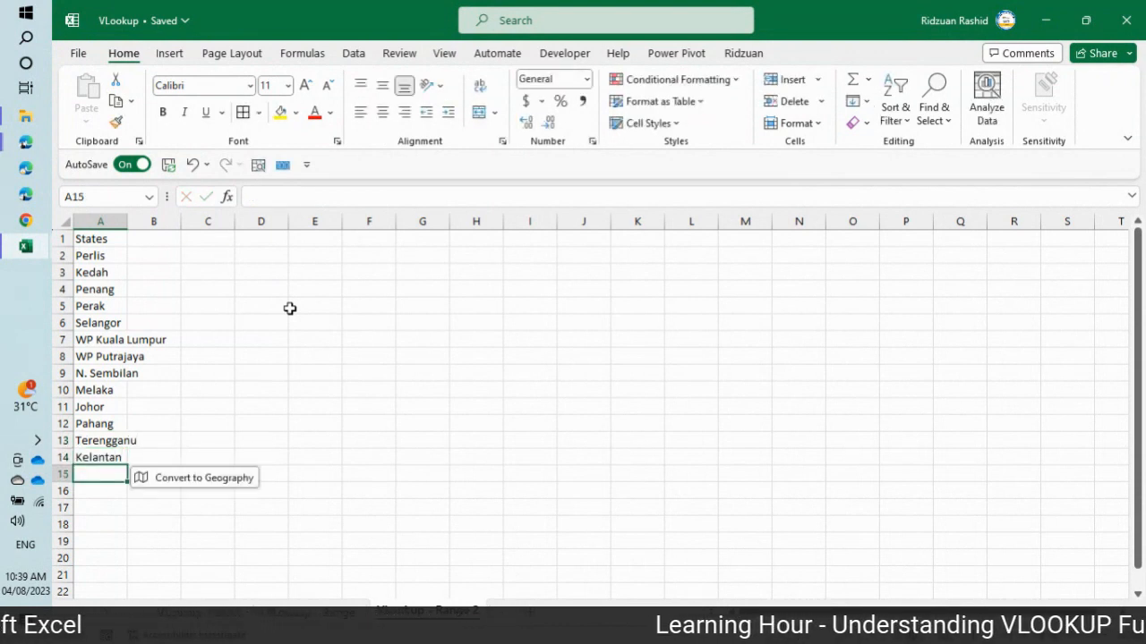
Step: Complete the states list with WP Labuan, Sabah and Sarawak in A15:A17 and fit column A's width to its contents
{"action": "type", "text": "WP Labu"}
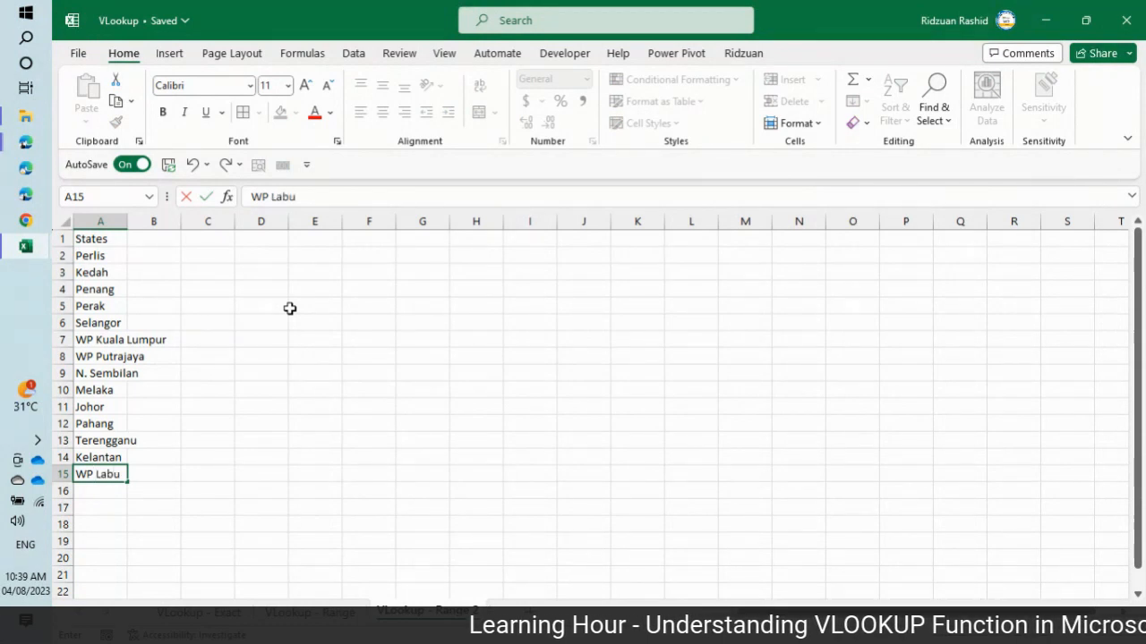
{"action": "type", "text": "an"}
{"action": "key", "text": "Return"}
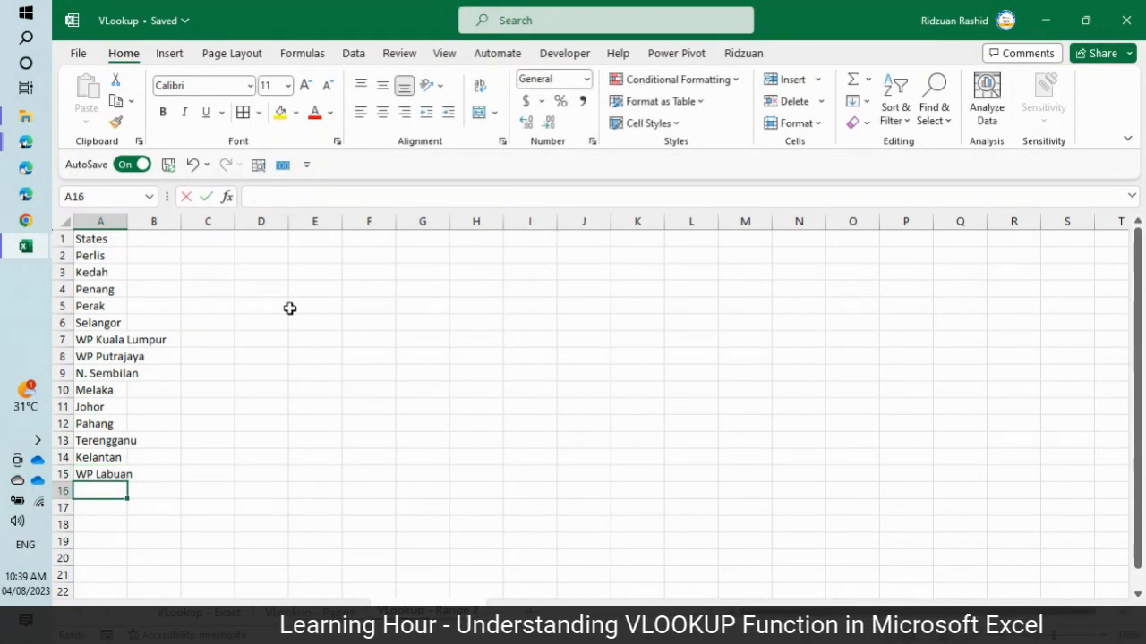
{"action": "type", "text": "Sabah"}
{"action": "key", "text": "Return"}
{"action": "type", "text": "Sarawak"}
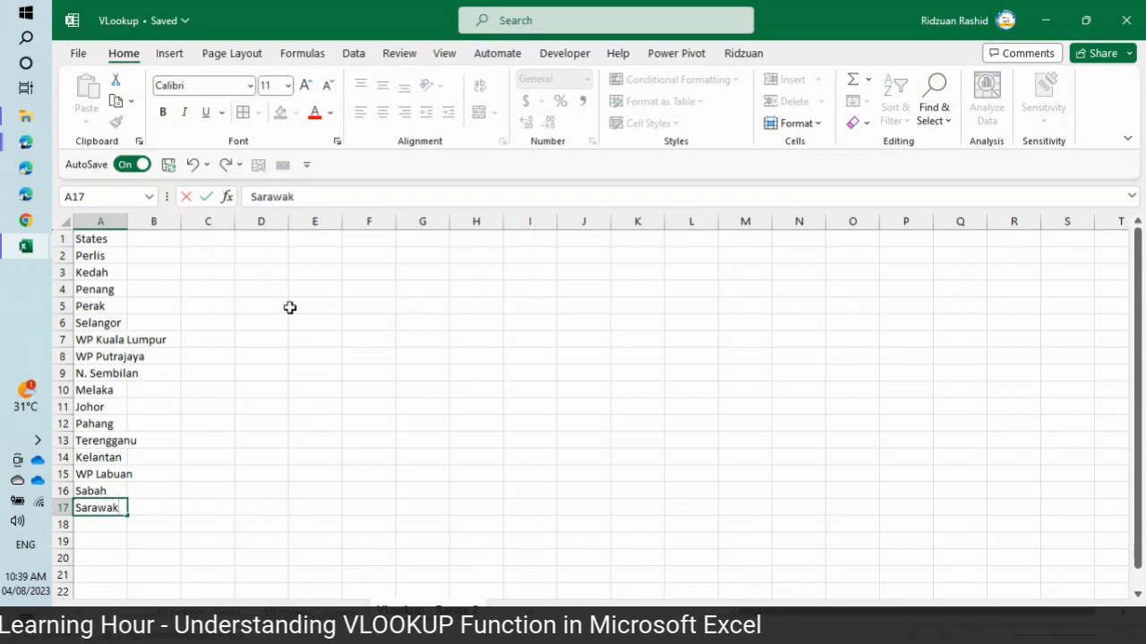
{"action": "key", "text": "ctrl+Return"}
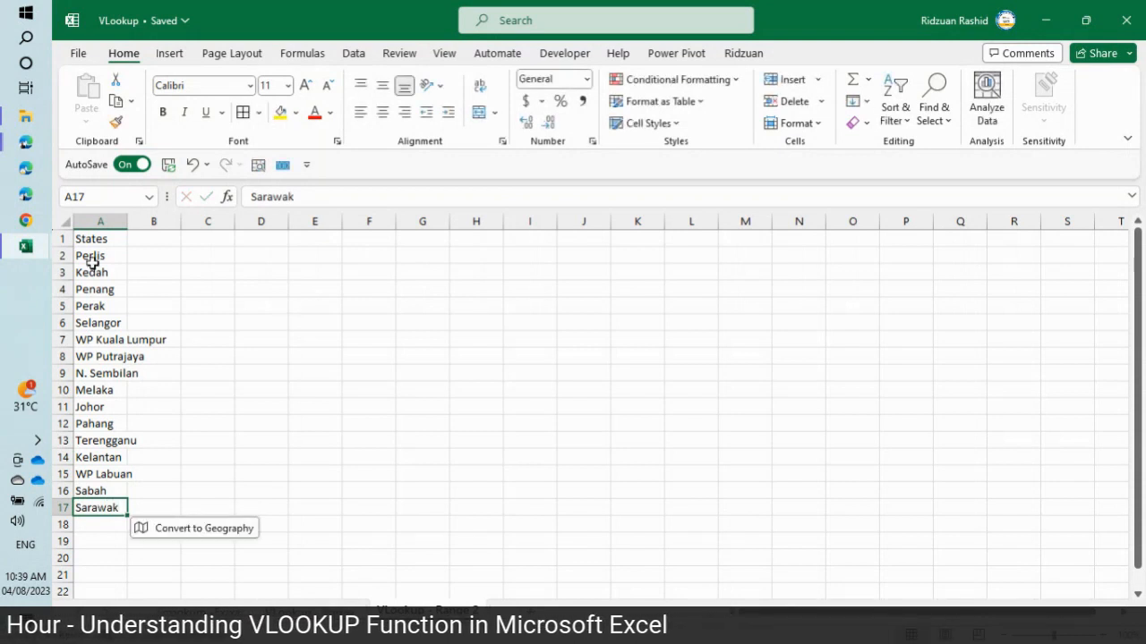
{"action": "double_click", "coordinate": [126, 226]}
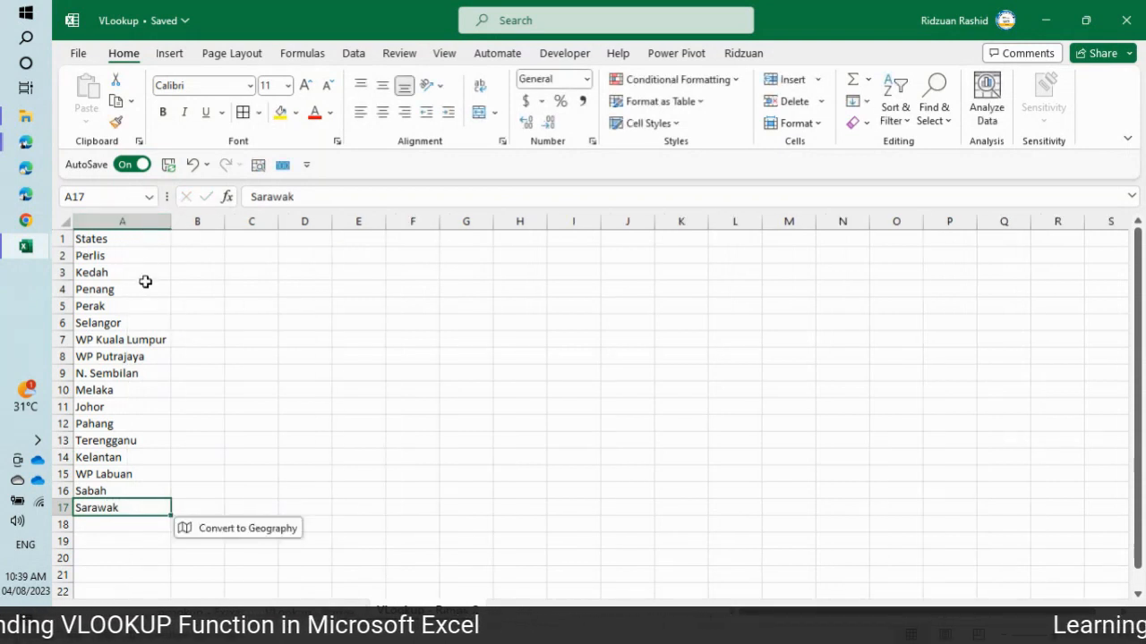
{"action": "left_click", "coordinate": [140, 258]}
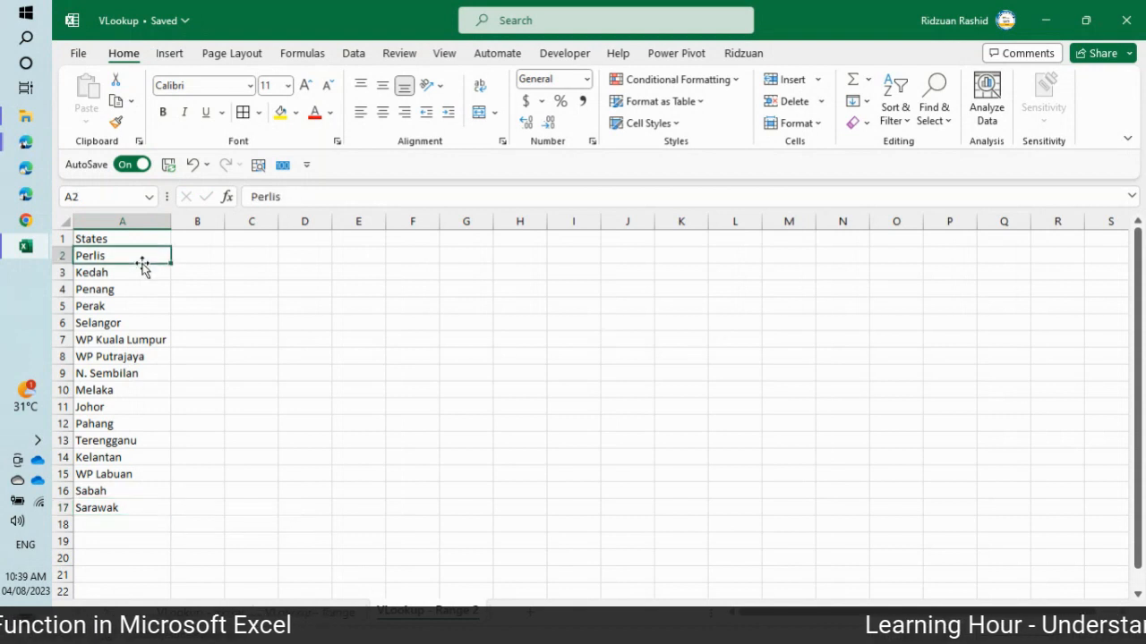
Step: Make the States header in A1 bold and apply all borders to the states list in A1:A17
{"action": "left_click", "coordinate": [123, 241]}
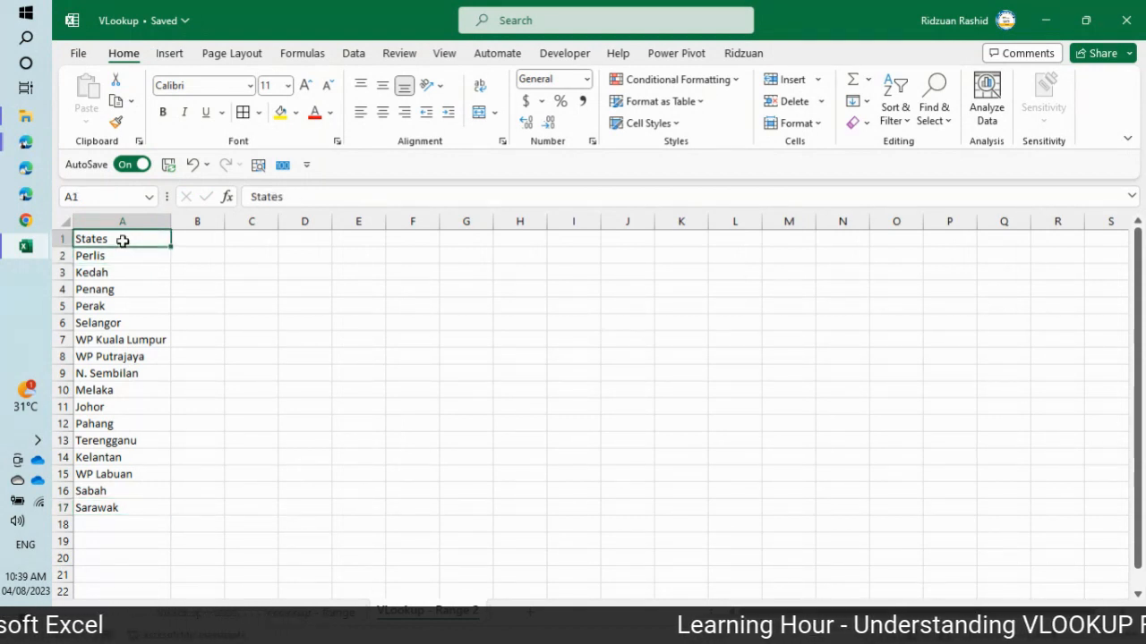
{"action": "left_click", "coordinate": [163, 114]}
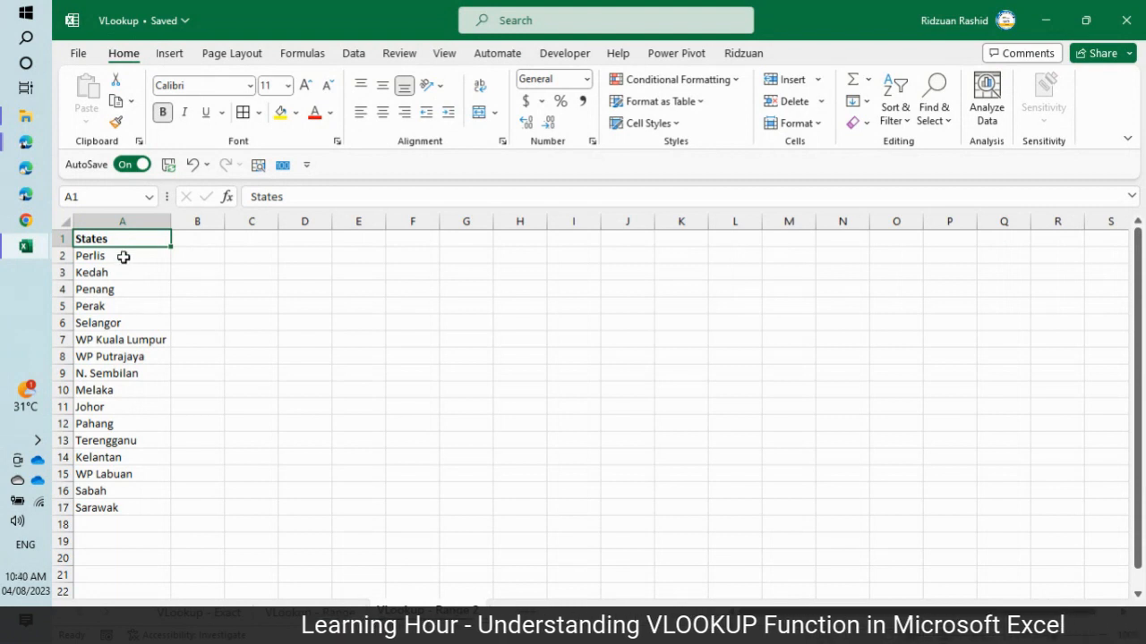
{"action": "left_click_drag", "start_coordinate": [125, 241], "coordinate": [118, 505]}
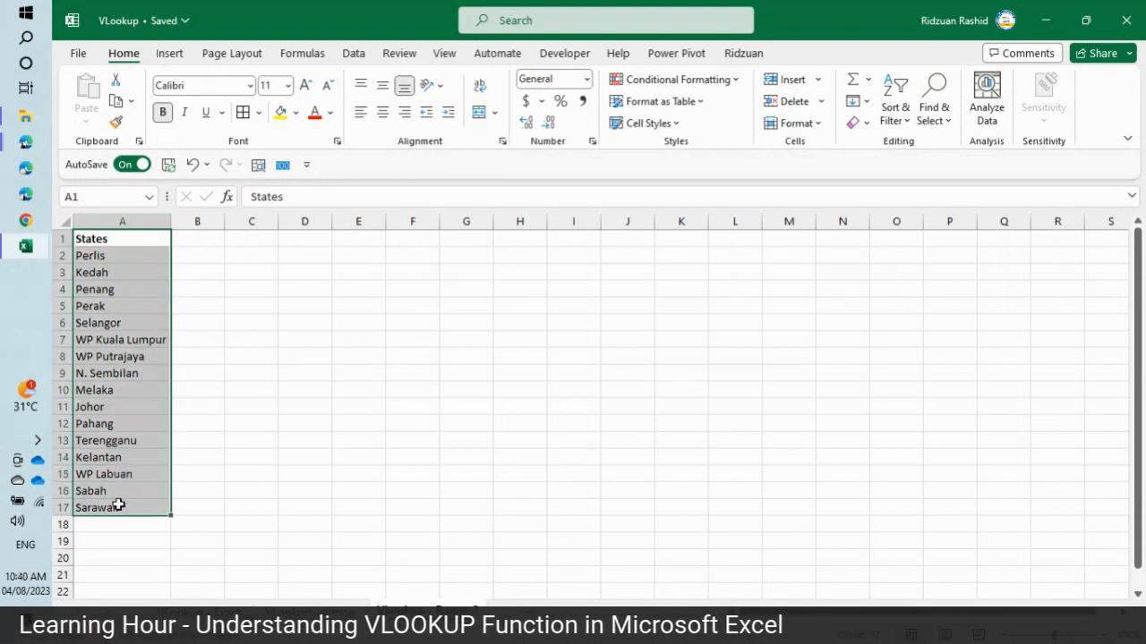
{"action": "left_click", "coordinate": [244, 120]}
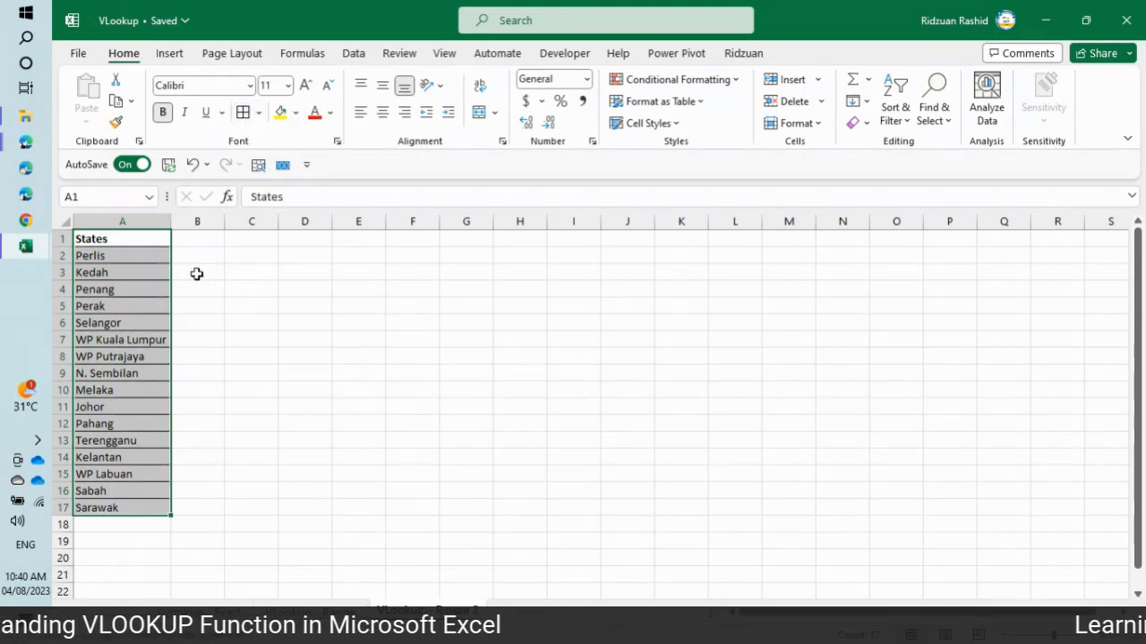
Step: Enter Price as a bold header in B1
{"action": "left_click", "coordinate": [194, 240]}
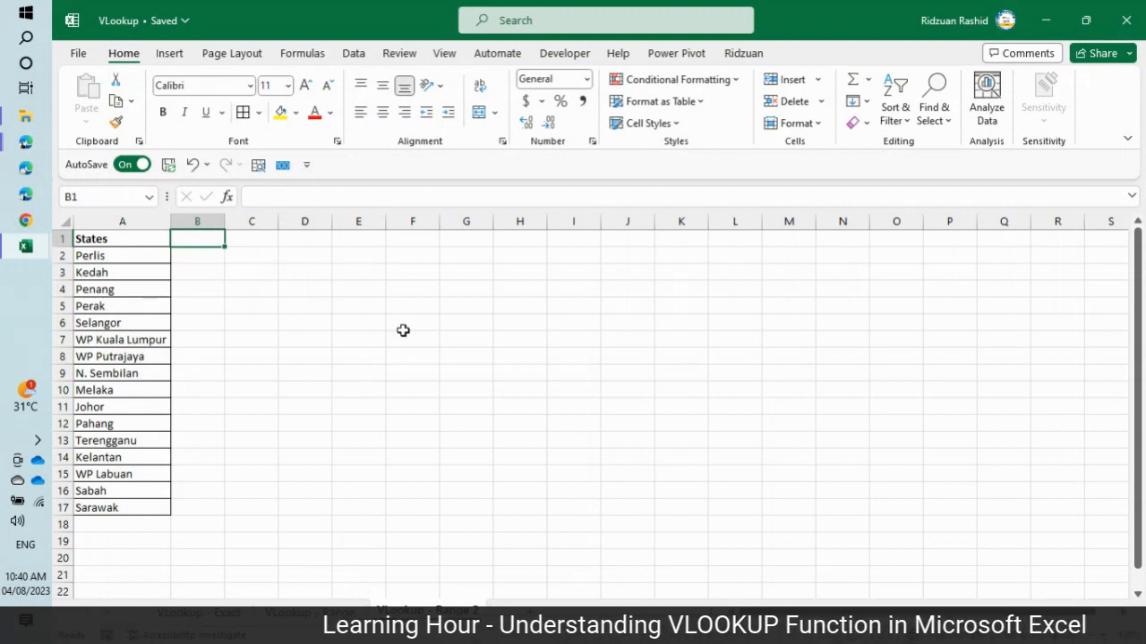
{"action": "type", "text": "Price"}
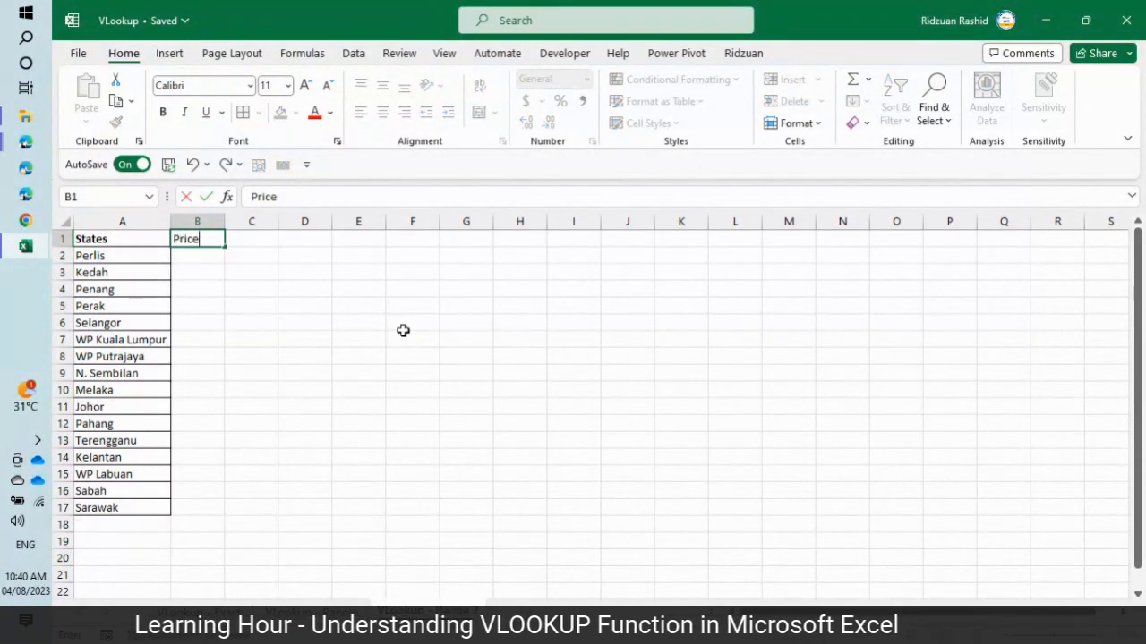
{"action": "key", "text": "ctrl+Return"}
{"action": "key", "text": "ctrl+b"}
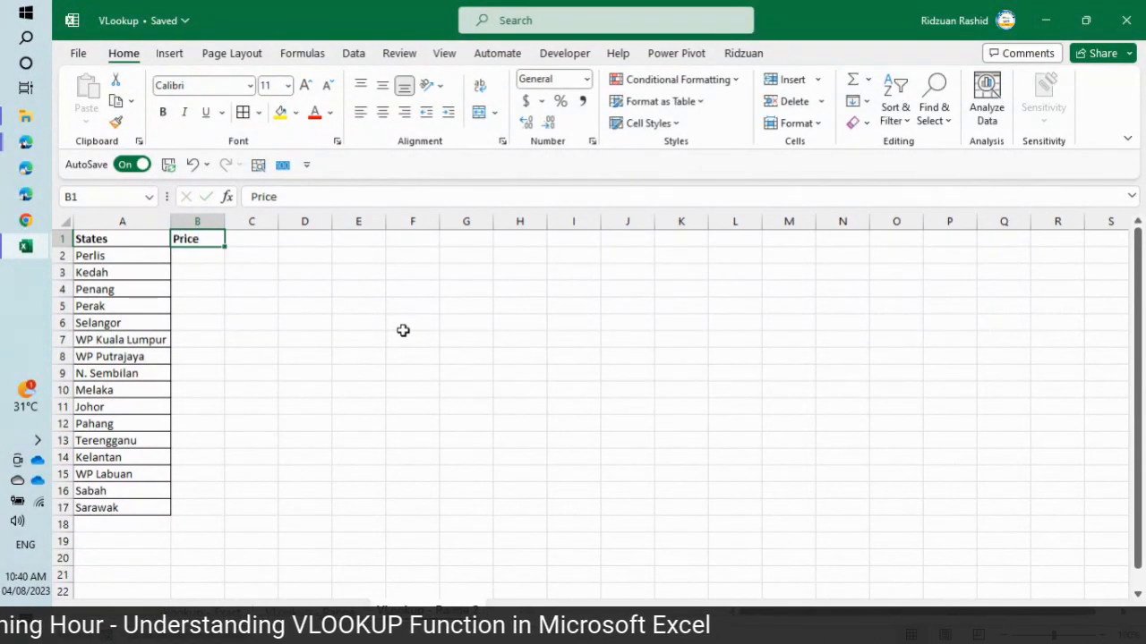
Step: Fill B2:B17 with random prices using the formula =RANDBETWEEN(50,80)
{"action": "key", "text": "Down"}
{"action": "key", "text": "shift+Down"}
{"action": "key", "text": "shift+Down"}
{"action": "key", "text": "shift+Down"}
{"action": "key", "text": "shift+Down"}
{"action": "key", "text": "shift+Down"}
{"action": "key", "text": "shift+Down"}
{"action": "key", "text": "shift+Down"}
{"action": "key", "text": "shift+Down"}
{"action": "key", "text": "shift+Down"}
{"action": "key", "text": "shift+Down"}
{"action": "key", "text": "shift+Down"}
{"action": "key", "text": "shift+Down"}
{"action": "key", "text": "shift+Down"}
{"action": "key", "text": "shift+Down"}
{"action": "key", "text": "shift+Down"}
{"action": "key", "text": "shift+Down"}
{"action": "key", "text": "shift+Down"}
{"action": "key", "text": "shift+Down"}
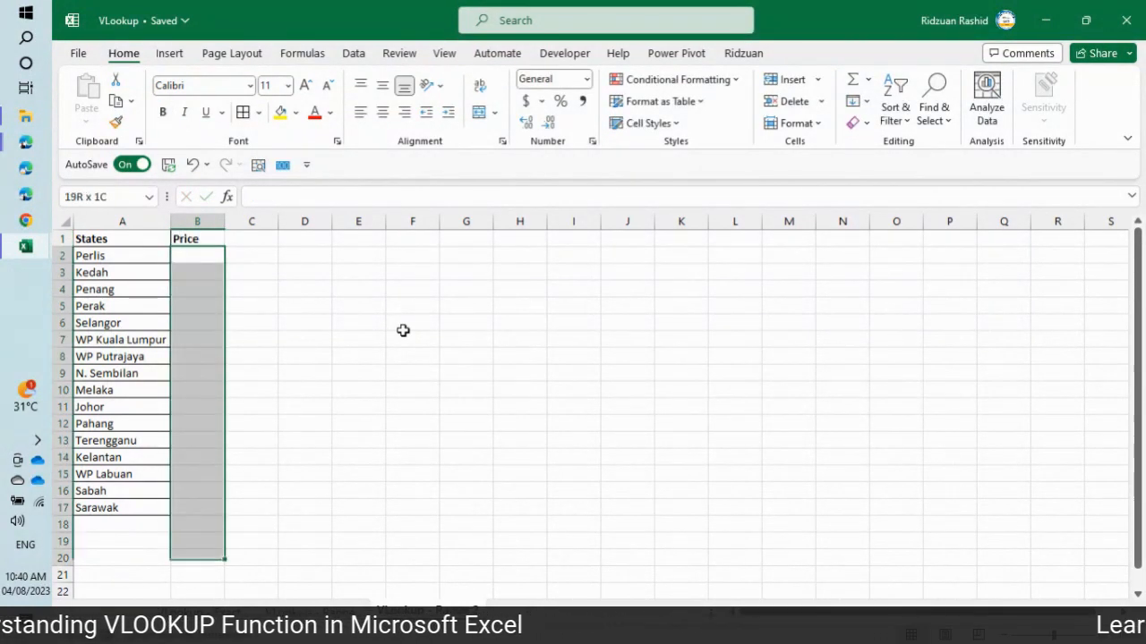
{"action": "key", "text": "shift+Up"}
{"action": "key", "text": "shift+Up"}
{"action": "key", "text": "shift+Up"}
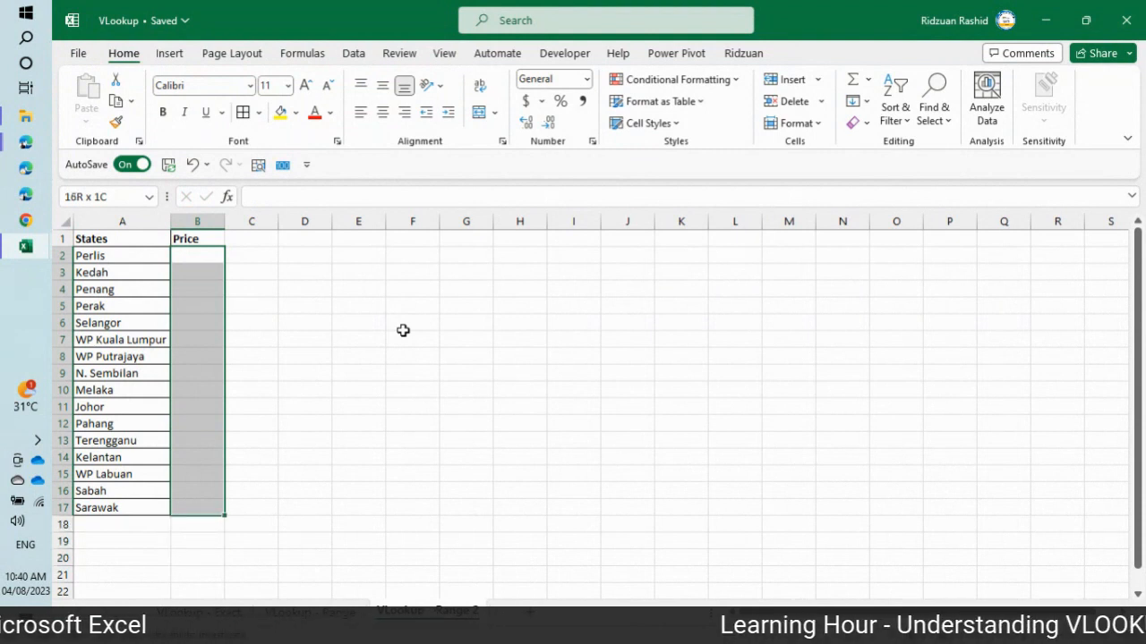
{"action": "type", "text": "=r"}
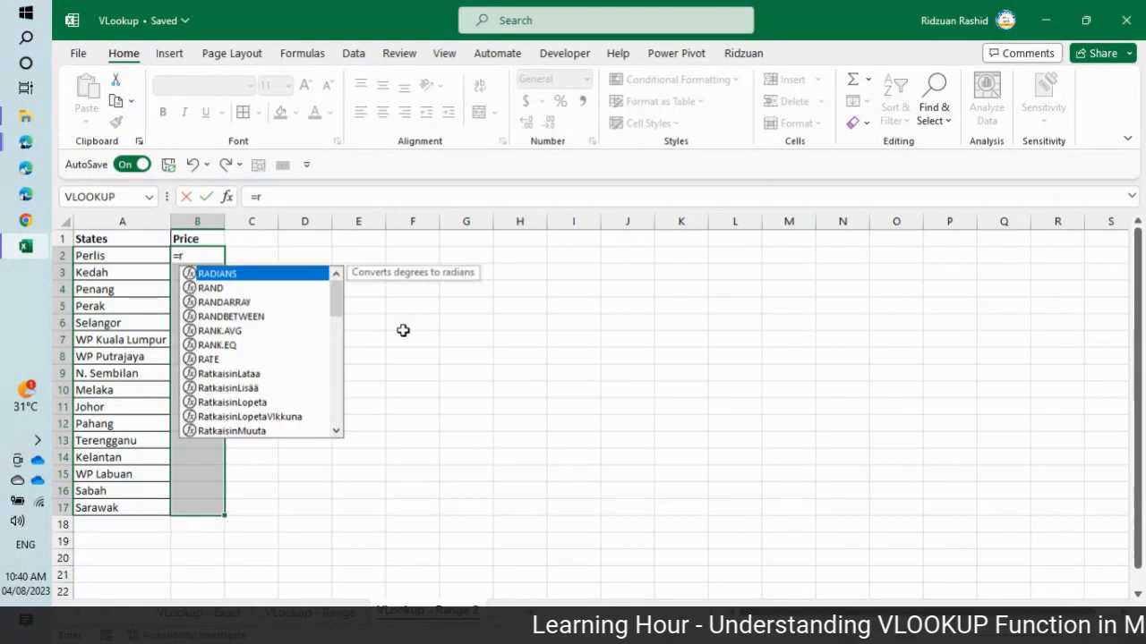
{"action": "type", "text": "an"}
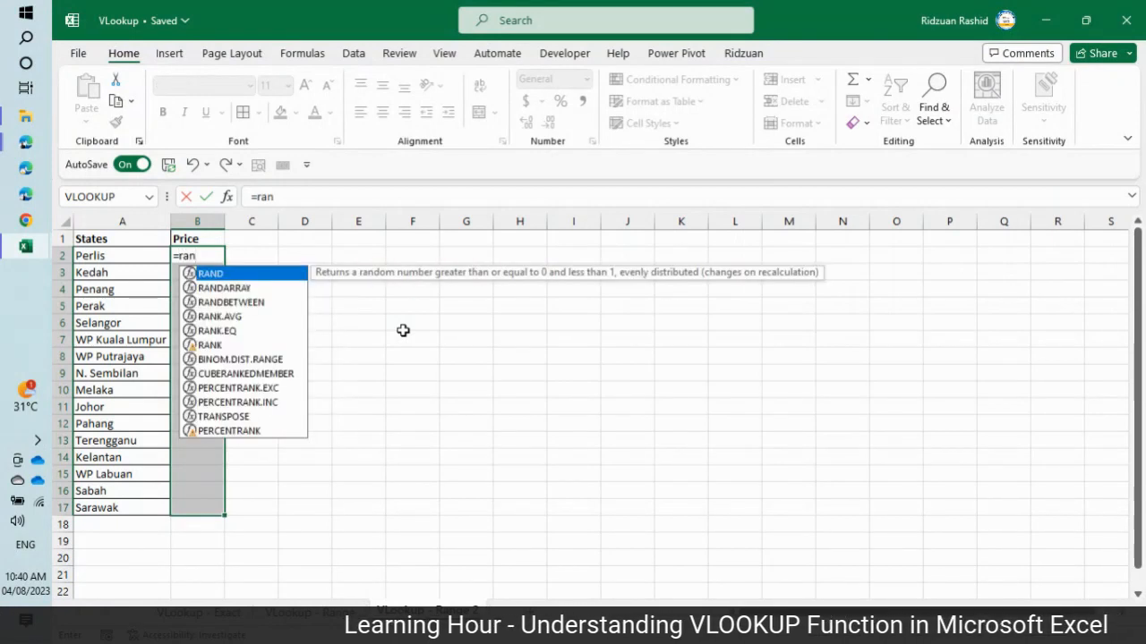
{"action": "key", "text": "Down"}
{"action": "key", "text": "Down"}
{"action": "key", "text": "Tab"}
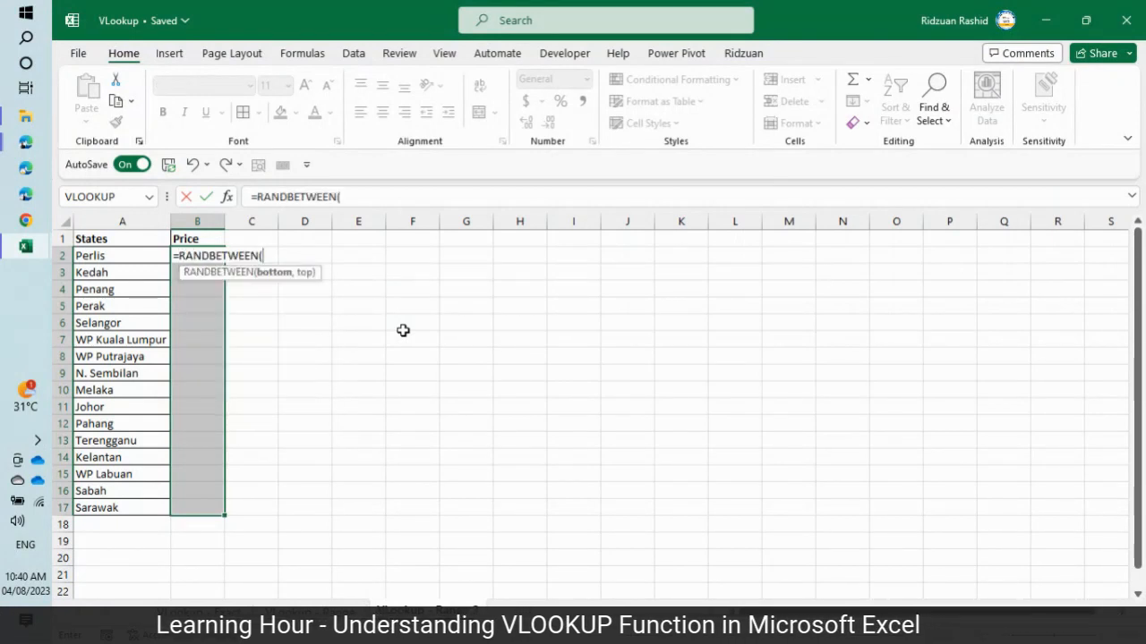
{"action": "type", "text": "5"}
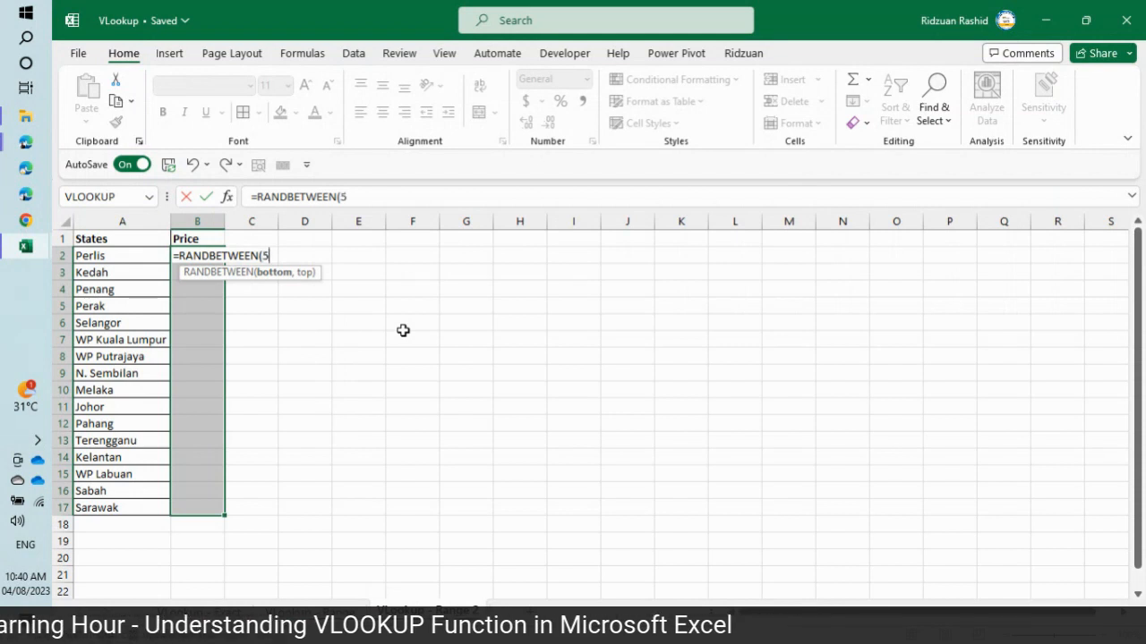
{"action": "type", "text": "0-80"}
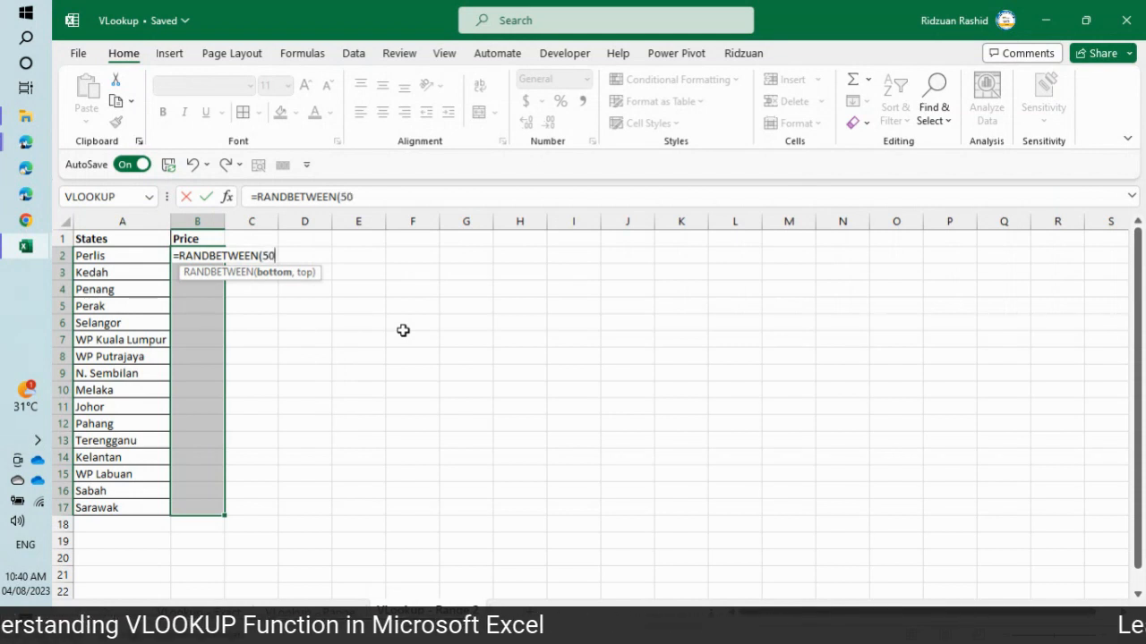
{"action": "key", "text": "BackSpace"}
{"action": "key", "text": "BackSpace"}
{"action": "key", "text": "BackSpace"}
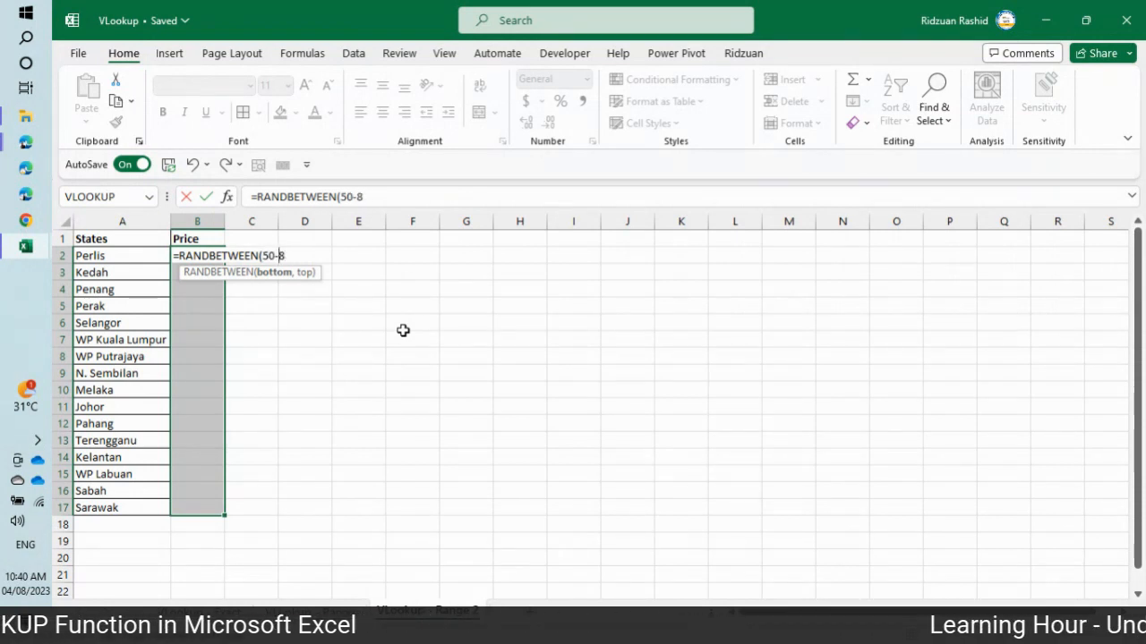
{"action": "type", "text": ",80)"}
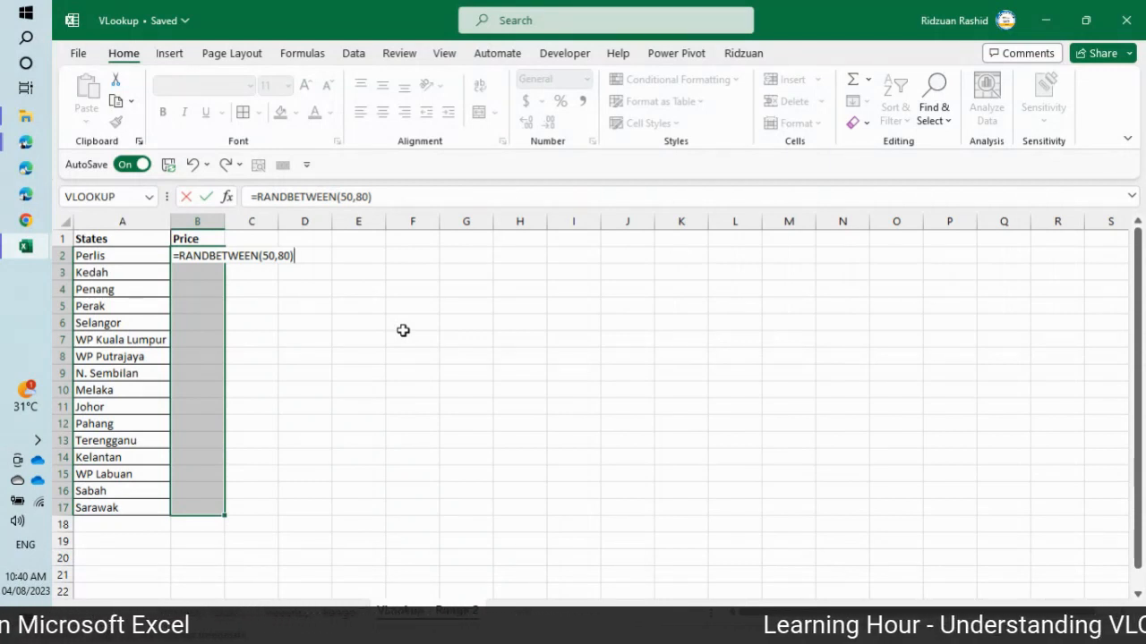
{"action": "key", "text": "ctrl+Return"}
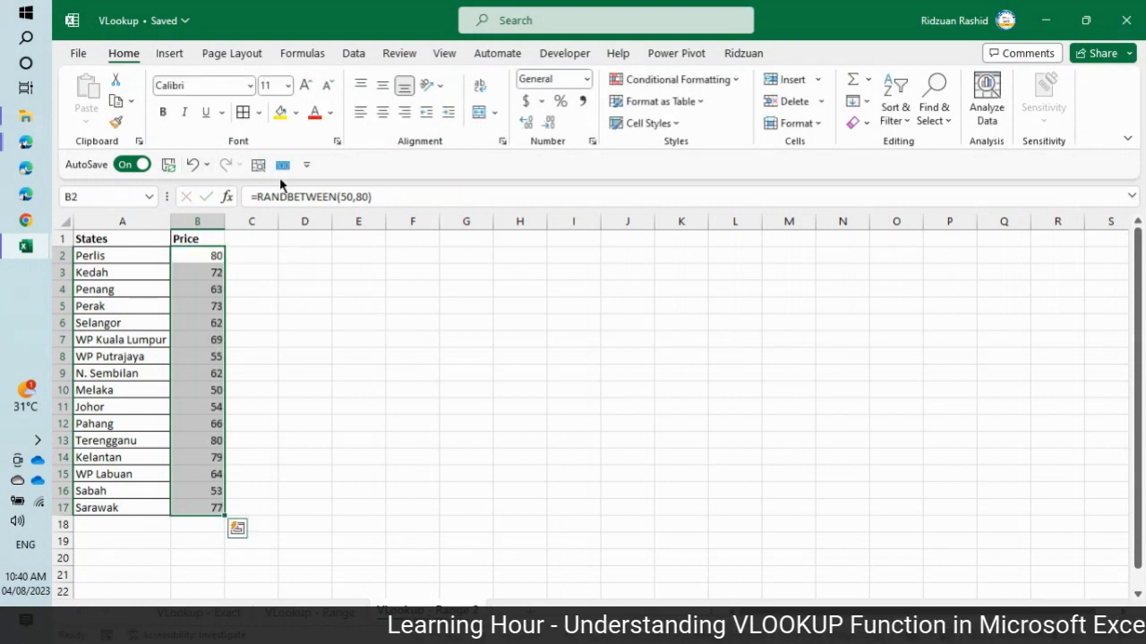
Step: Convert the random price formulas in B2:B17 to fixed values by copying them and pasting values in place
{"action": "key", "text": "ctrl+q"}
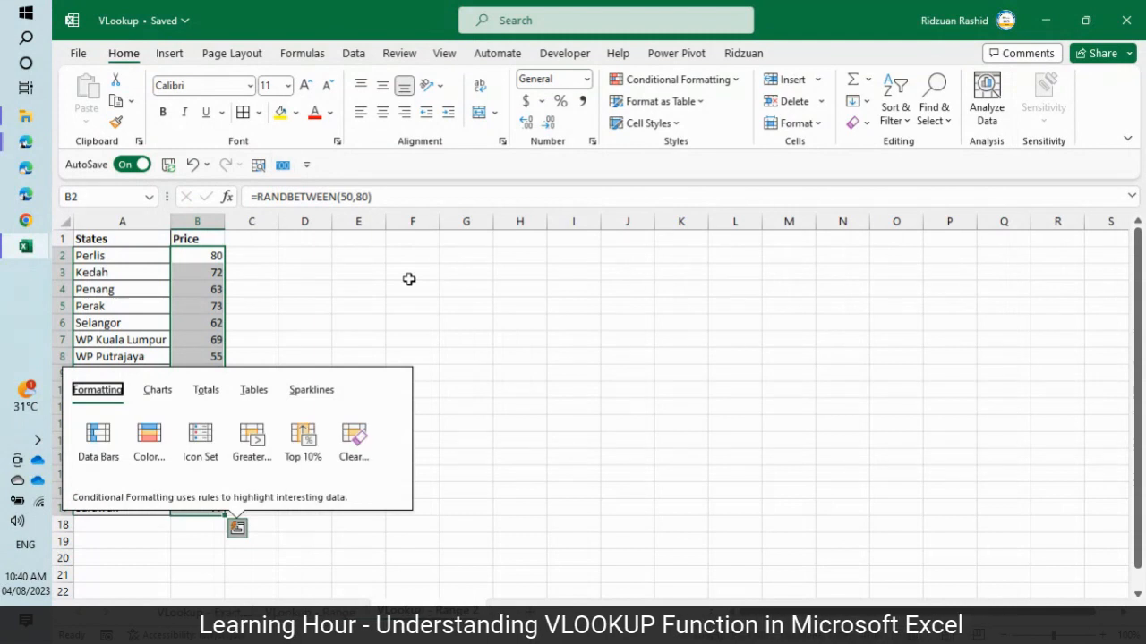
{"action": "key", "text": "Escape"}
{"action": "key", "text": "ctrl+c"}
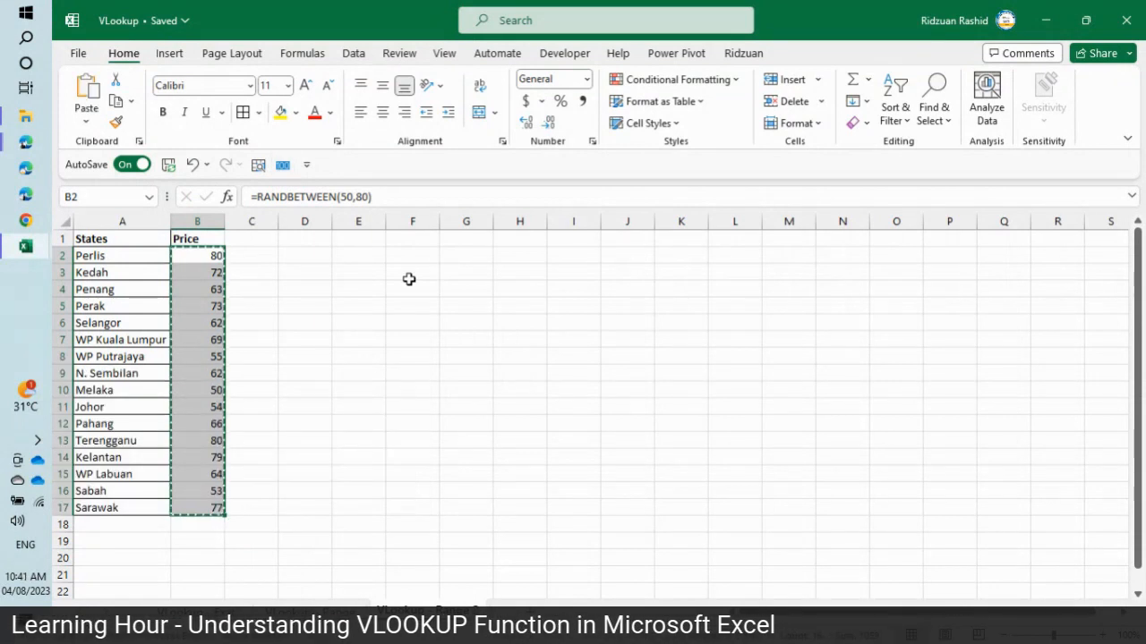
{"action": "left_click", "coordinate": [86, 121]}
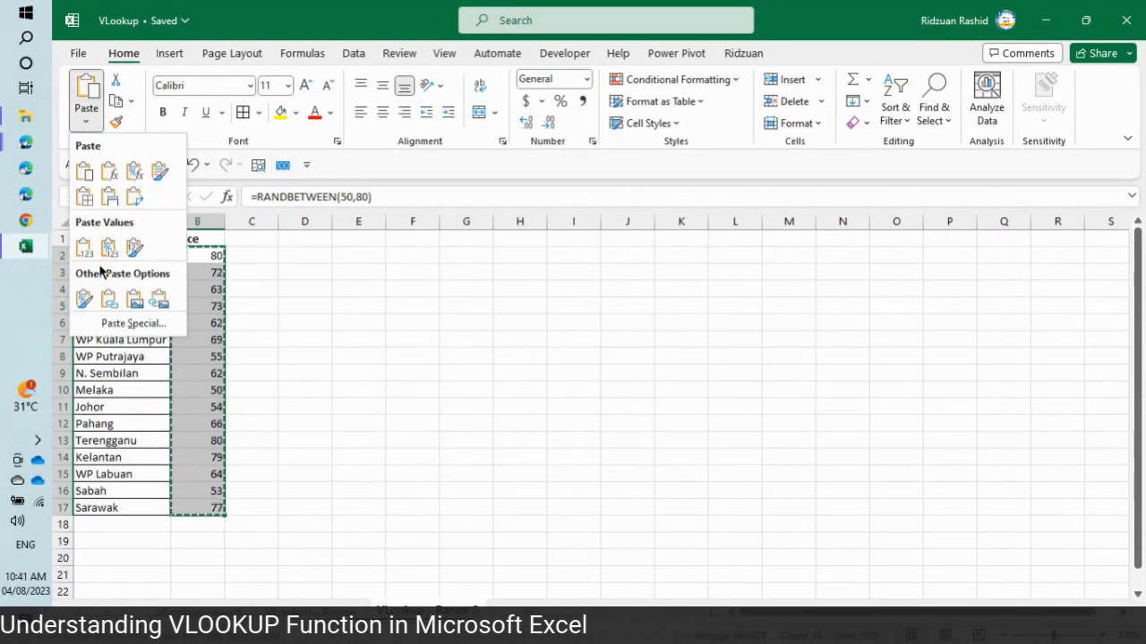
{"action": "left_click", "coordinate": [84, 247]}
{"action": "left_click", "coordinate": [205, 255]}
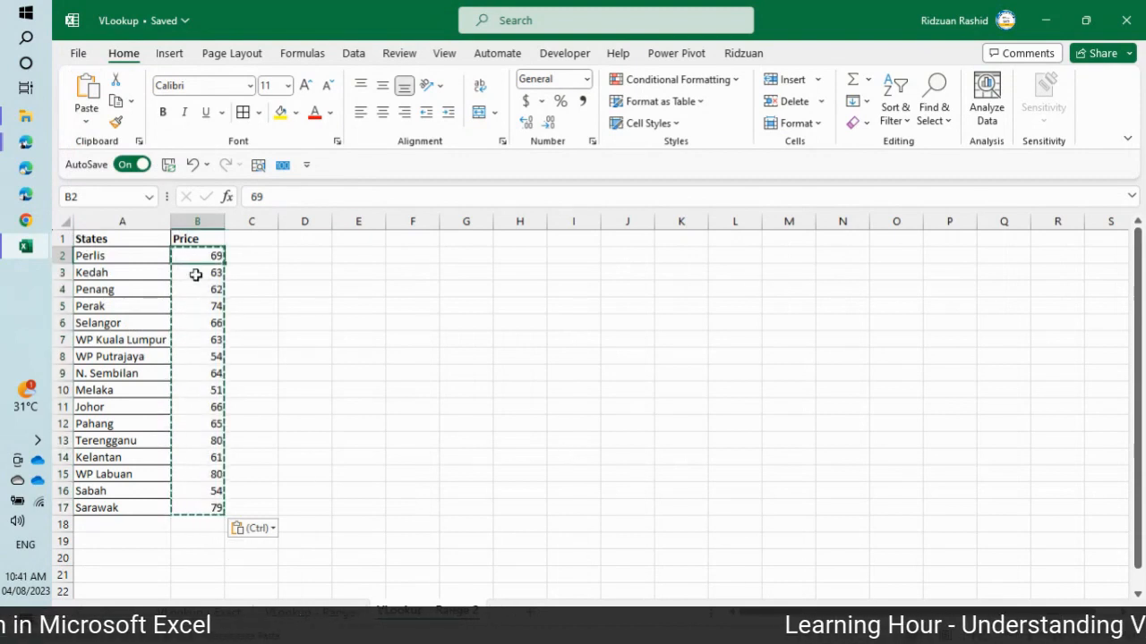
Step: Apply borders to the Price column in B1:B17 and format the prices in B2:B17 with two decimal places
{"action": "left_click_drag", "start_coordinate": [195, 240], "coordinate": [192, 507]}
{"action": "key", "text": "Escape"}
{"action": "left_click_drag", "start_coordinate": [194, 260], "coordinate": [189, 508]}
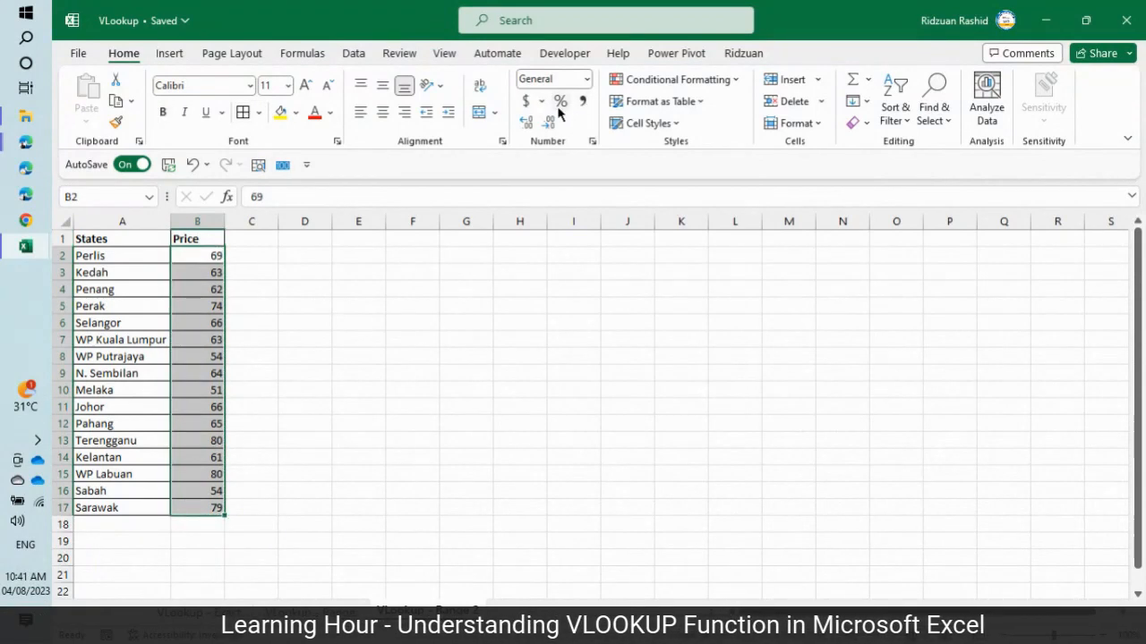
{"action": "left_click", "coordinate": [528, 123]}
{"action": "left_click", "coordinate": [526, 123]}
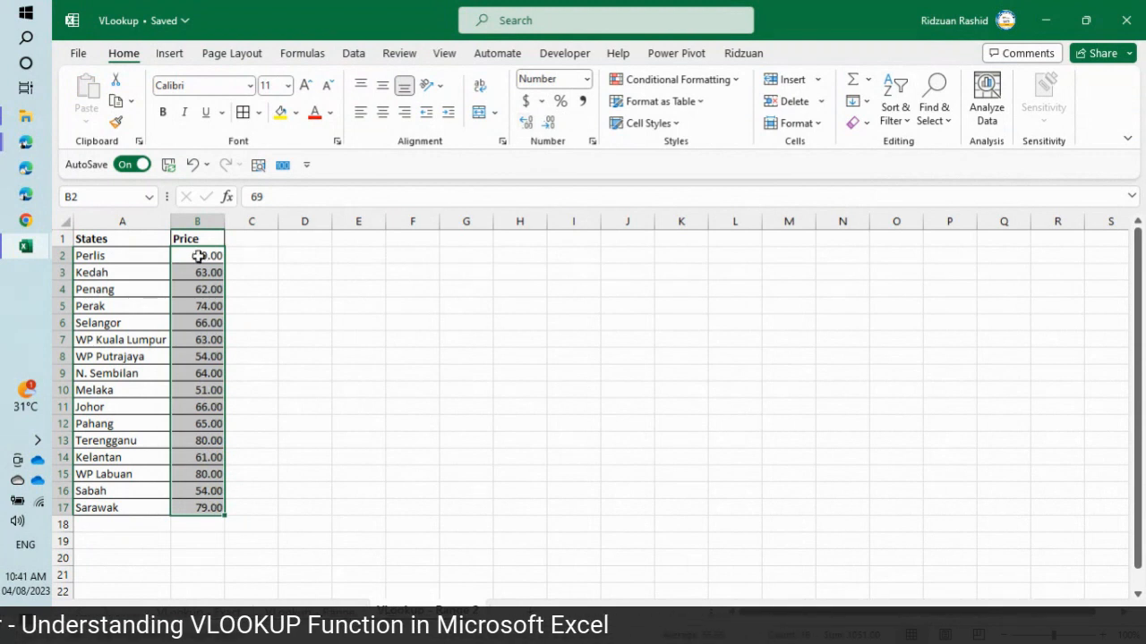
Step: Center the States and Price headers in A1:B1
{"action": "left_click_drag", "start_coordinate": [146, 239], "coordinate": [184, 238]}
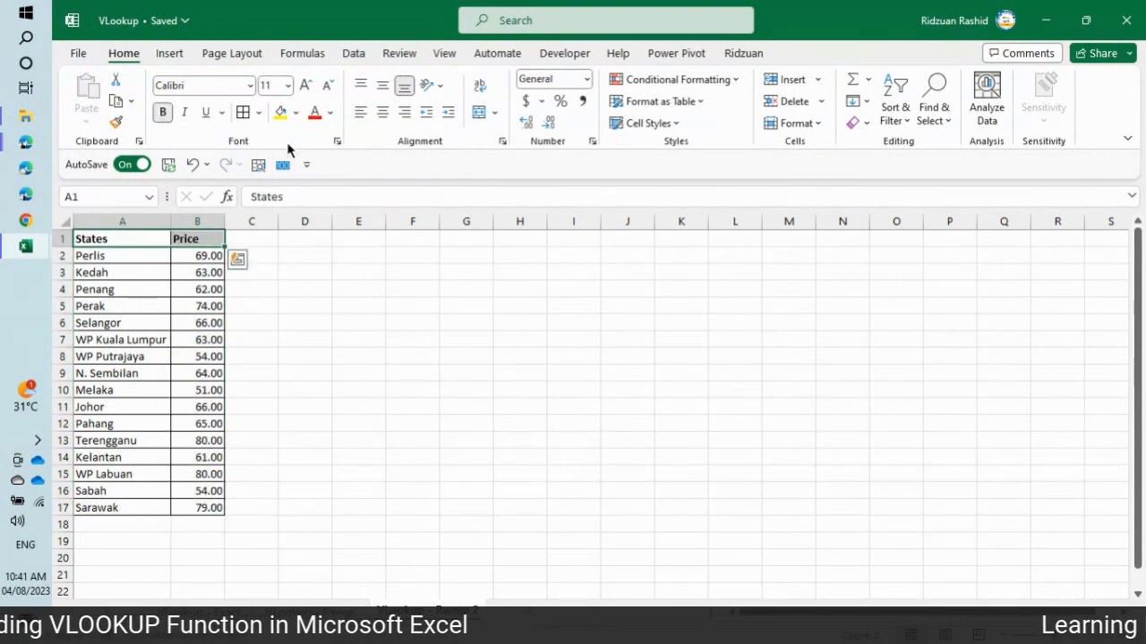
{"action": "left_click", "coordinate": [383, 113]}
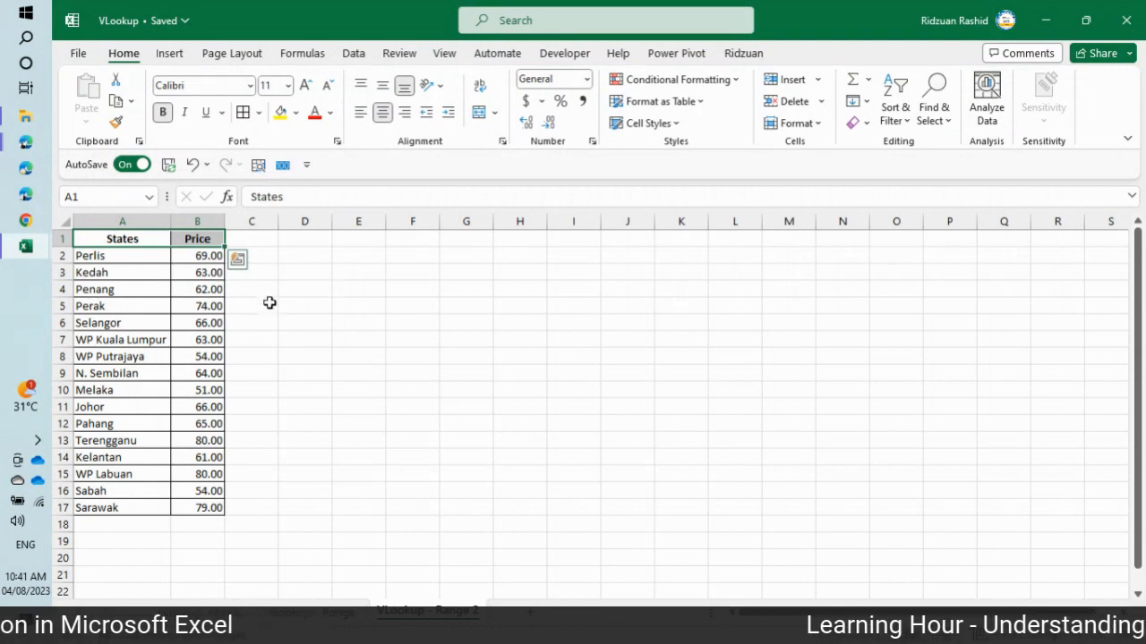
{"action": "left_click", "coordinate": [147, 292]}
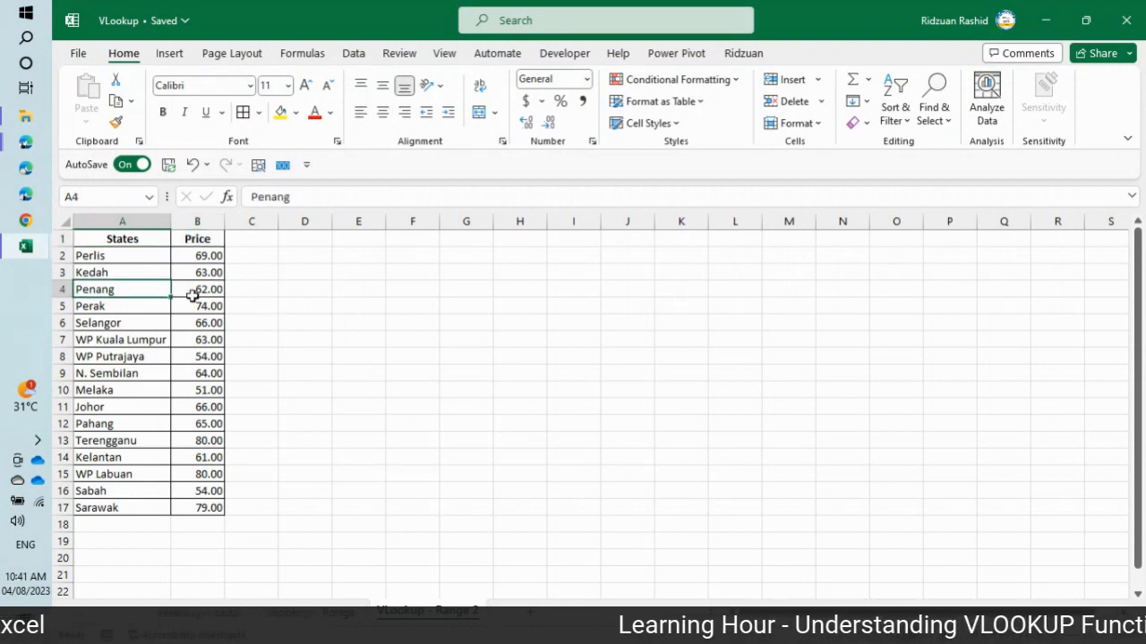
Step: Enter the label State in D1 and make E1 a wider, bordered input cell beside it
{"action": "left_click", "coordinate": [296, 238]}
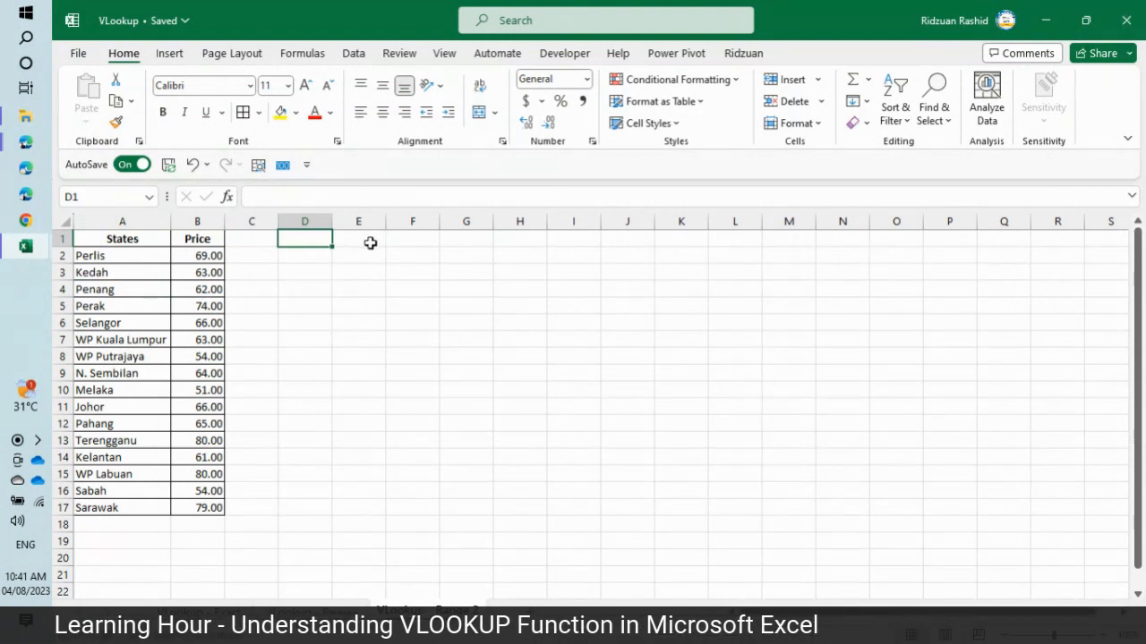
{"action": "type", "text": "S"}
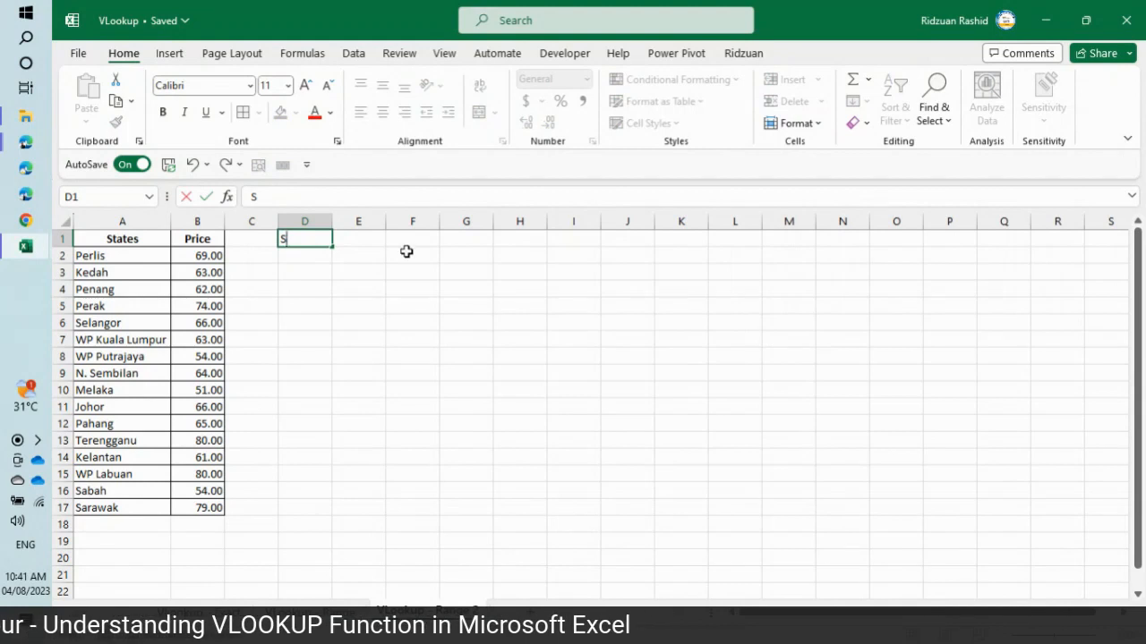
{"action": "type", "text": "tate"}
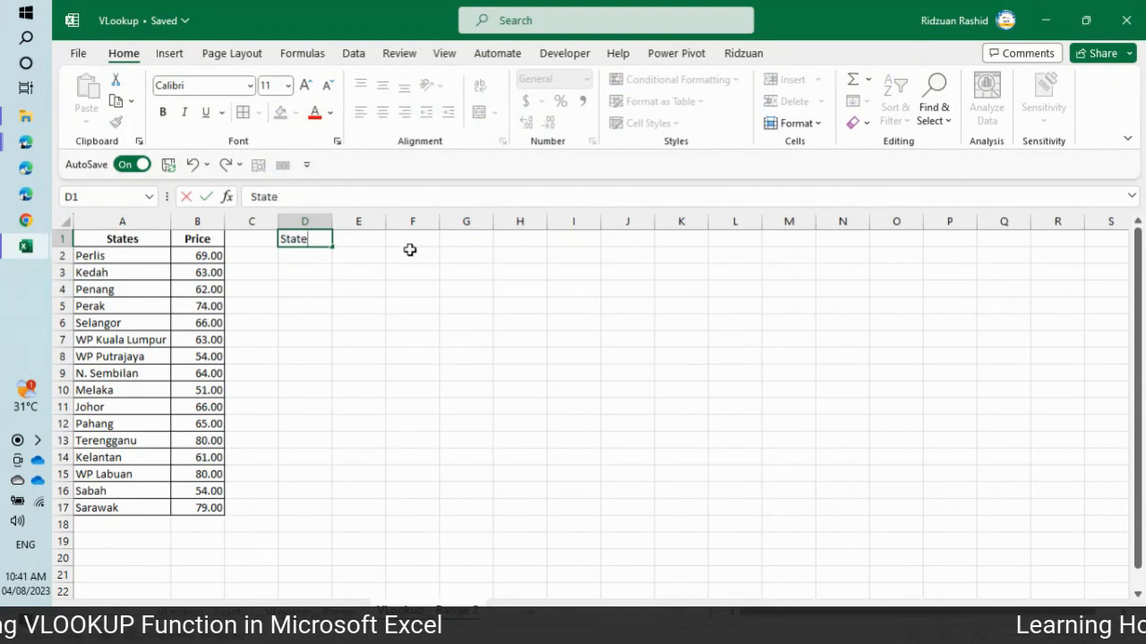
{"action": "key", "text": "Tab"}
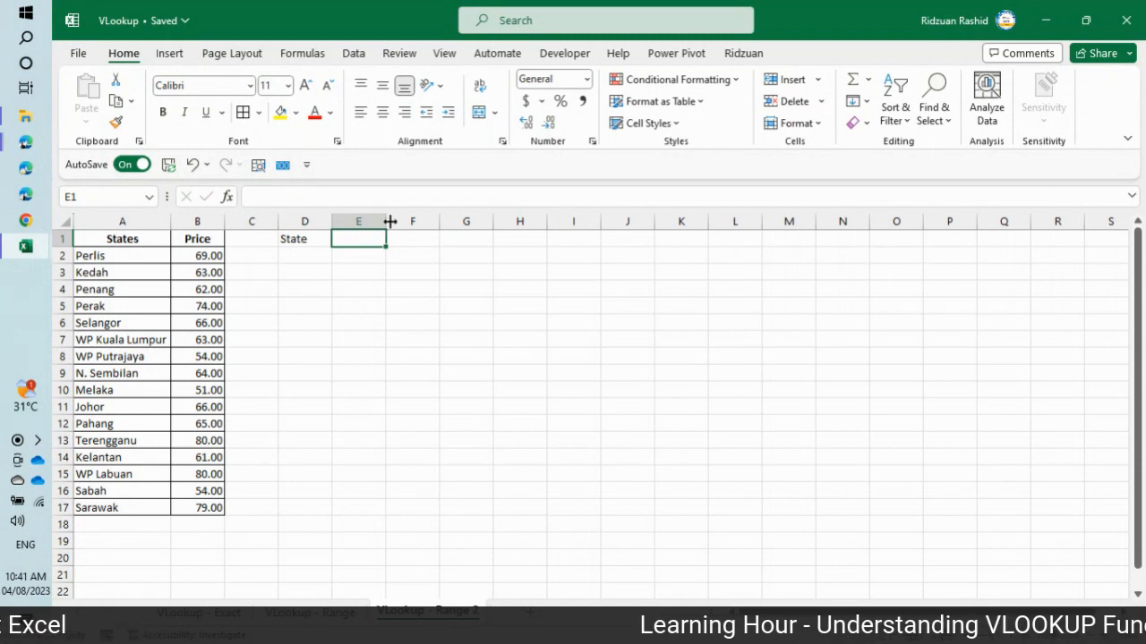
{"action": "left_click_drag", "start_coordinate": [391, 221], "coordinate": [434, 221]}
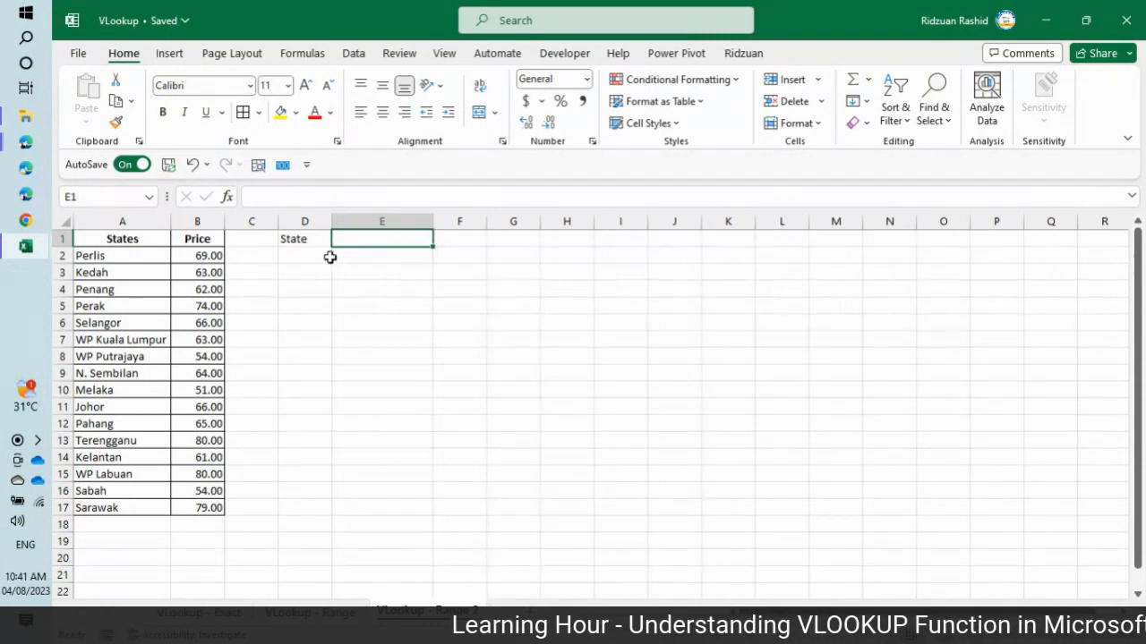
Step: Enter the label Price in D2 and select the empty result cell E2 beside it
{"action": "left_click", "coordinate": [305, 258]}
{"action": "type", "text": "Pr"}
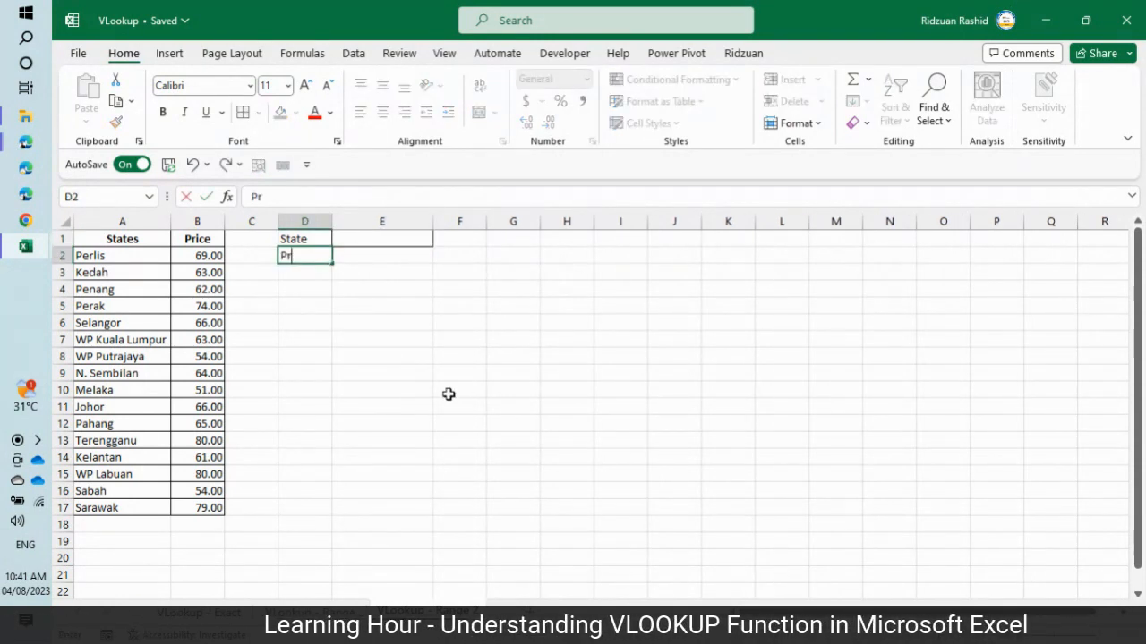
{"action": "type", "text": "ice"}
{"action": "key", "text": "Tab"}
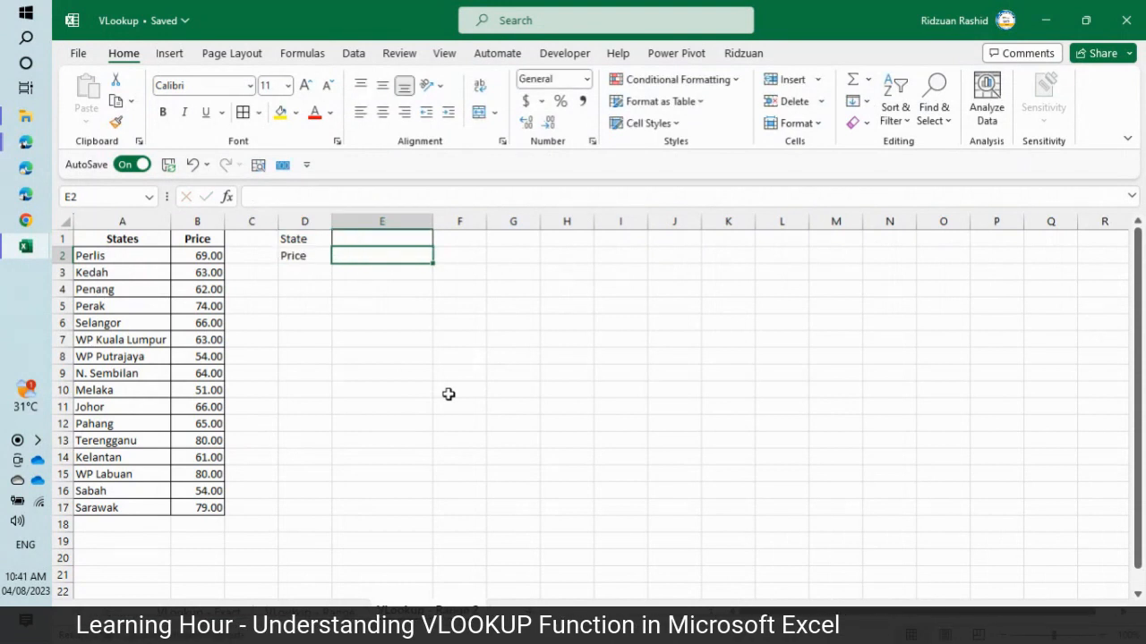
{"action": "left_click", "coordinate": [206, 256]}
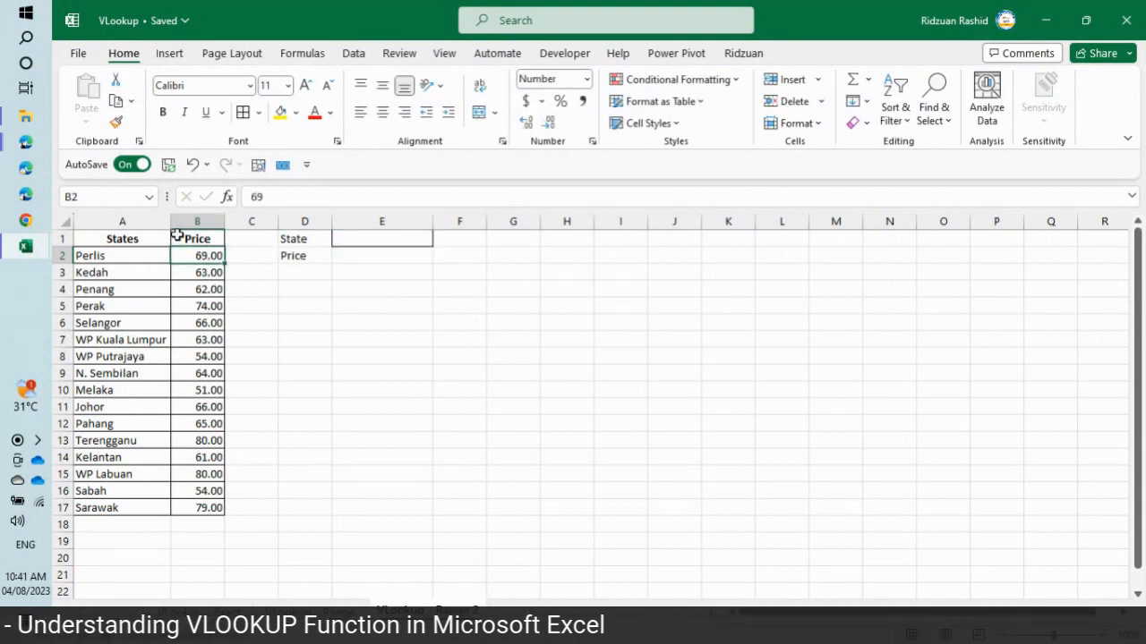
{"action": "left_click", "coordinate": [383, 256]}
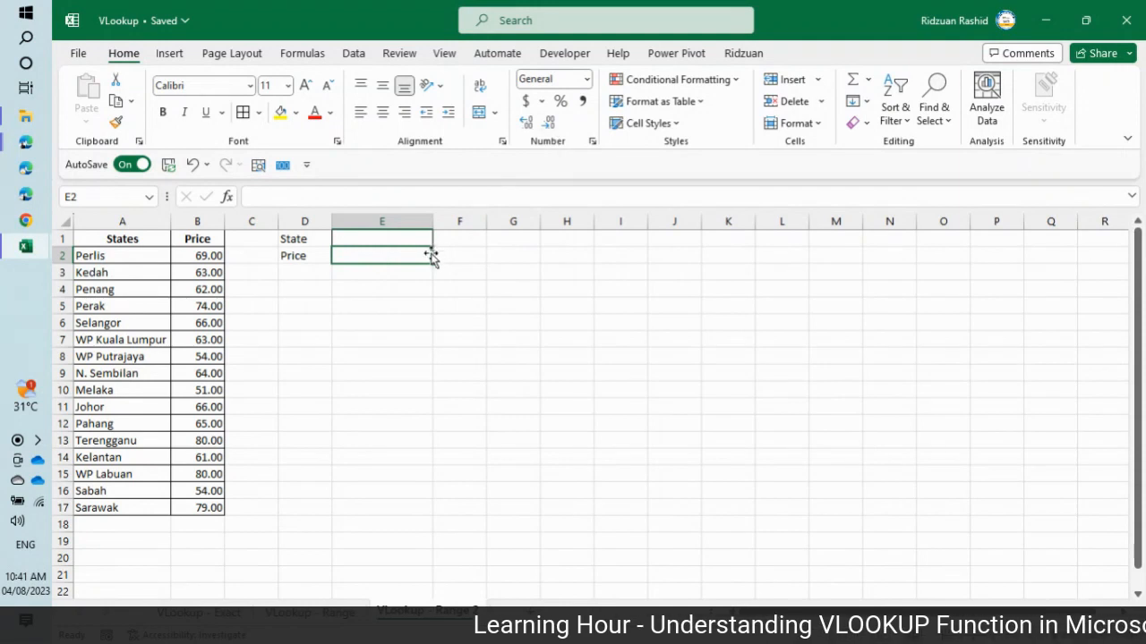
Step: Format the result cell E2 to show two decimal places, using a temporary 0, and leave the cell empty
{"action": "type", "text": "0"}
{"action": "key", "text": "ctrl+Return"}
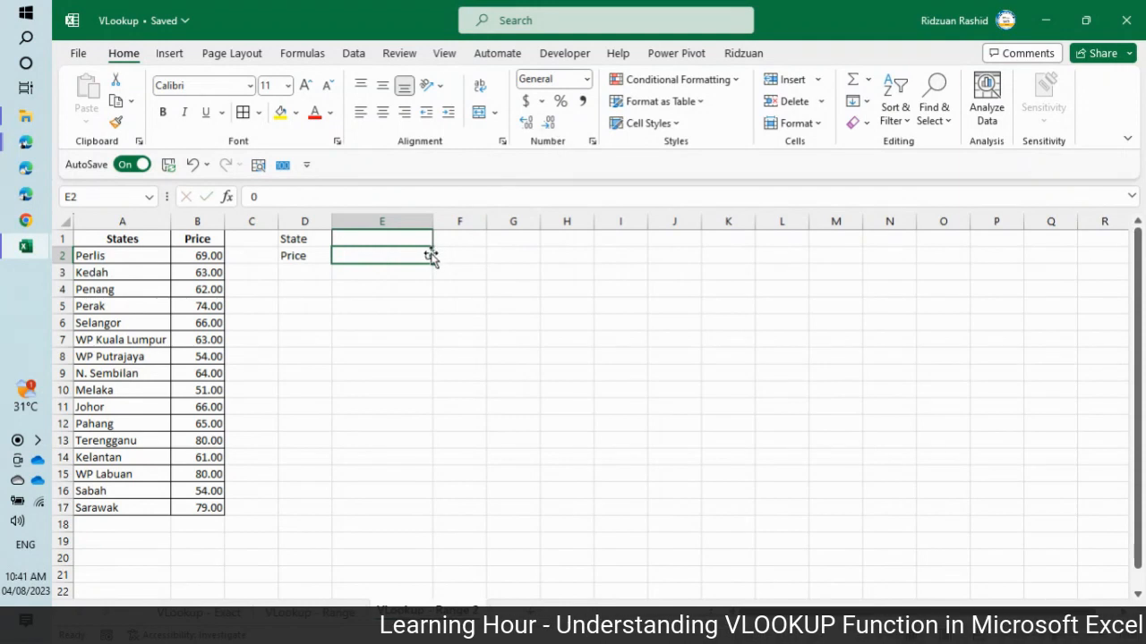
{"action": "left_click", "coordinate": [529, 125]}
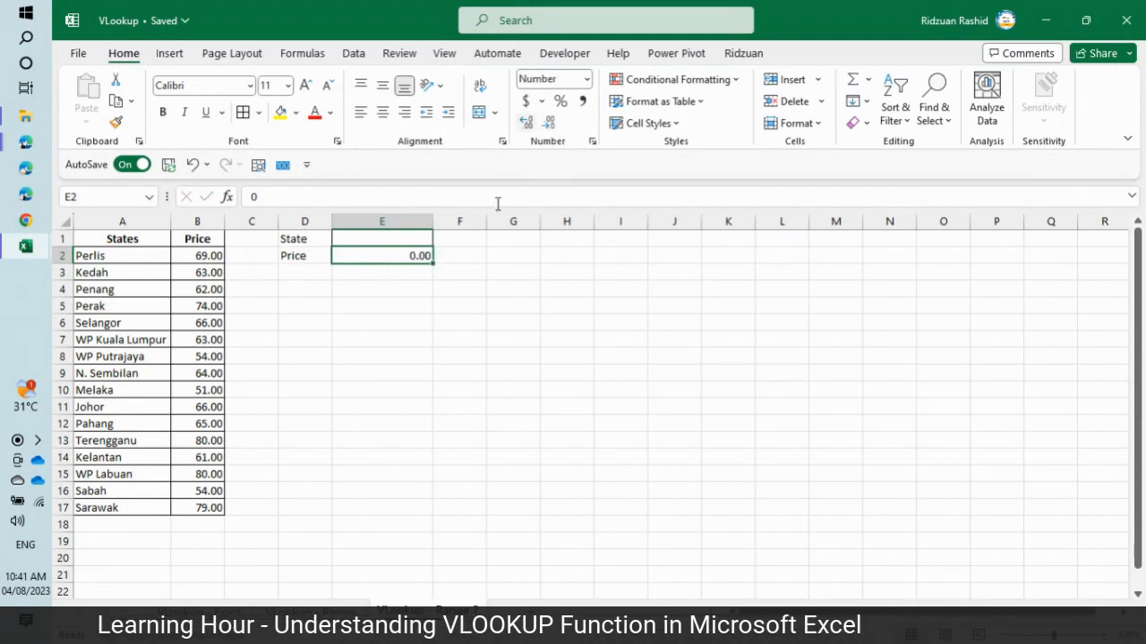
{"action": "key", "text": "Delete"}
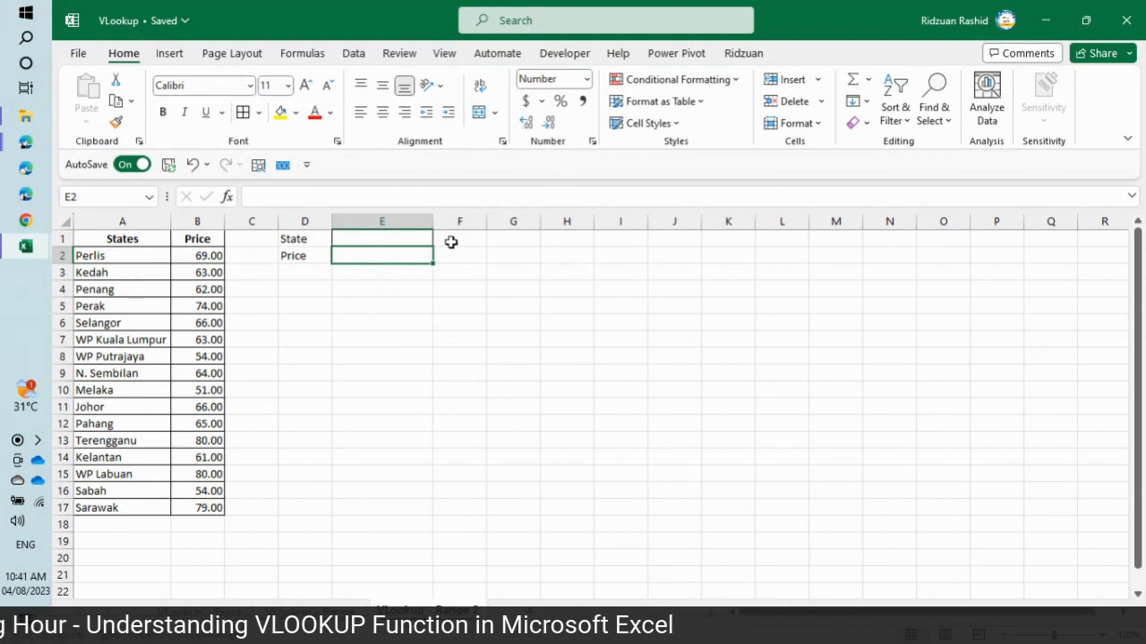
Step: Enter Melaka as the state to look up in E1
{"action": "left_click", "coordinate": [399, 237]}
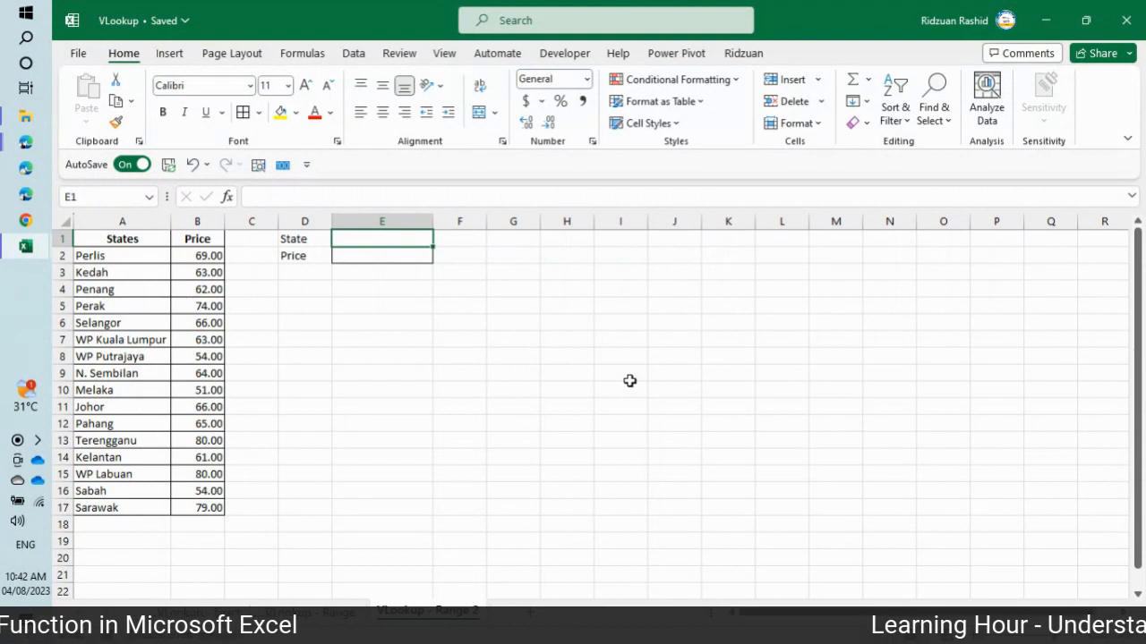
{"action": "type", "text": "Melaka"}
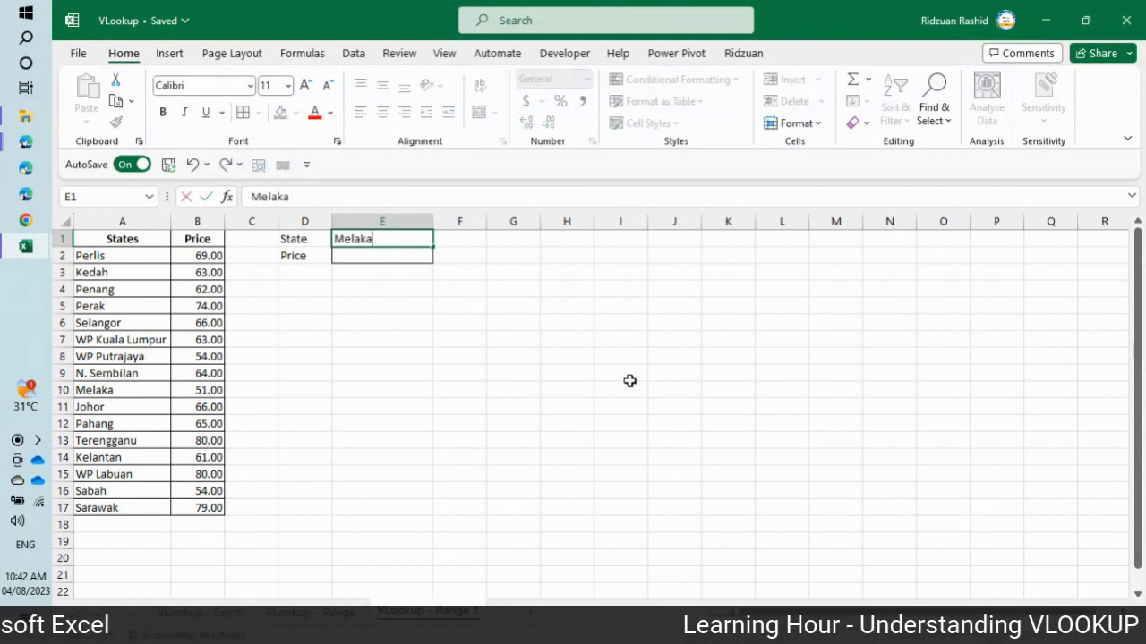
{"action": "key", "text": "ctrl+Return"}
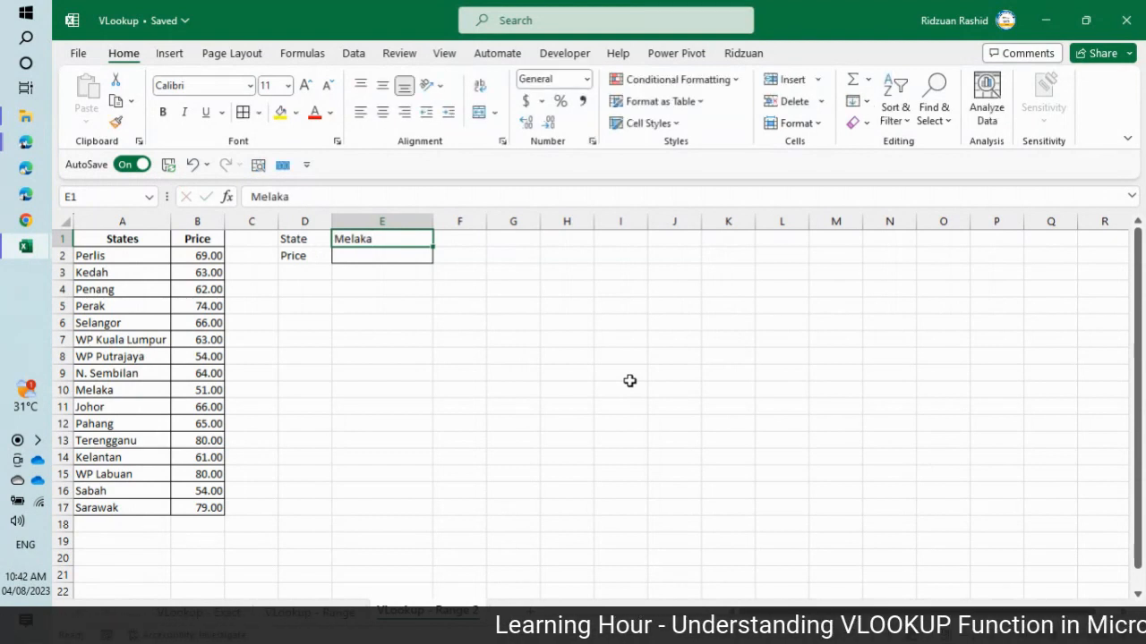
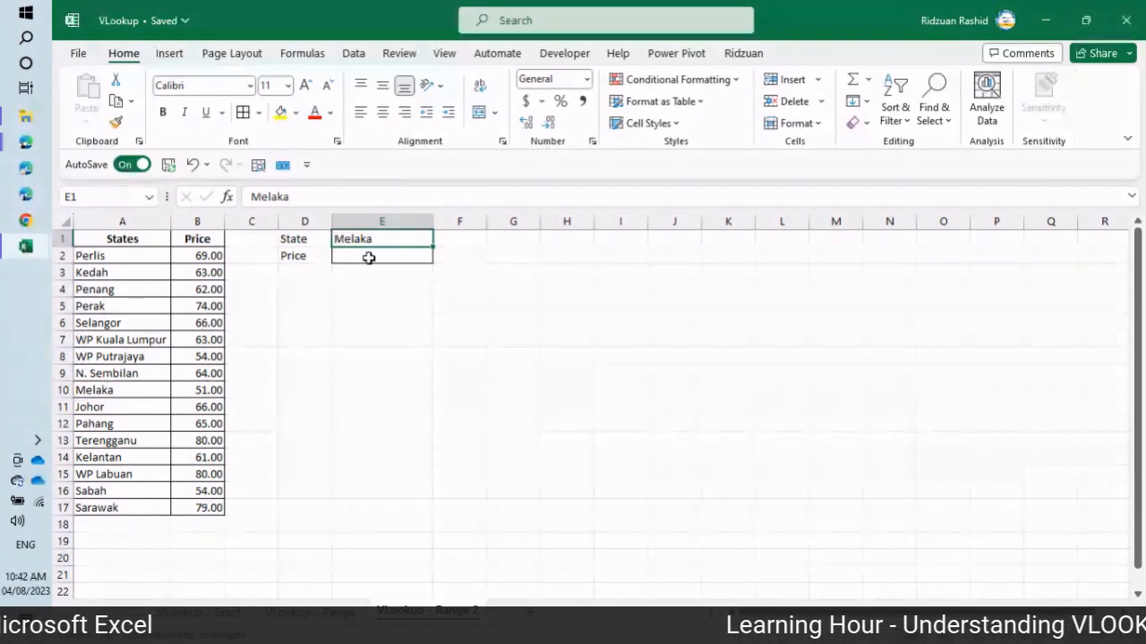
Step: Sort the states and prices table in ascending order by the States column
{"action": "left_click", "coordinate": [368, 258]}
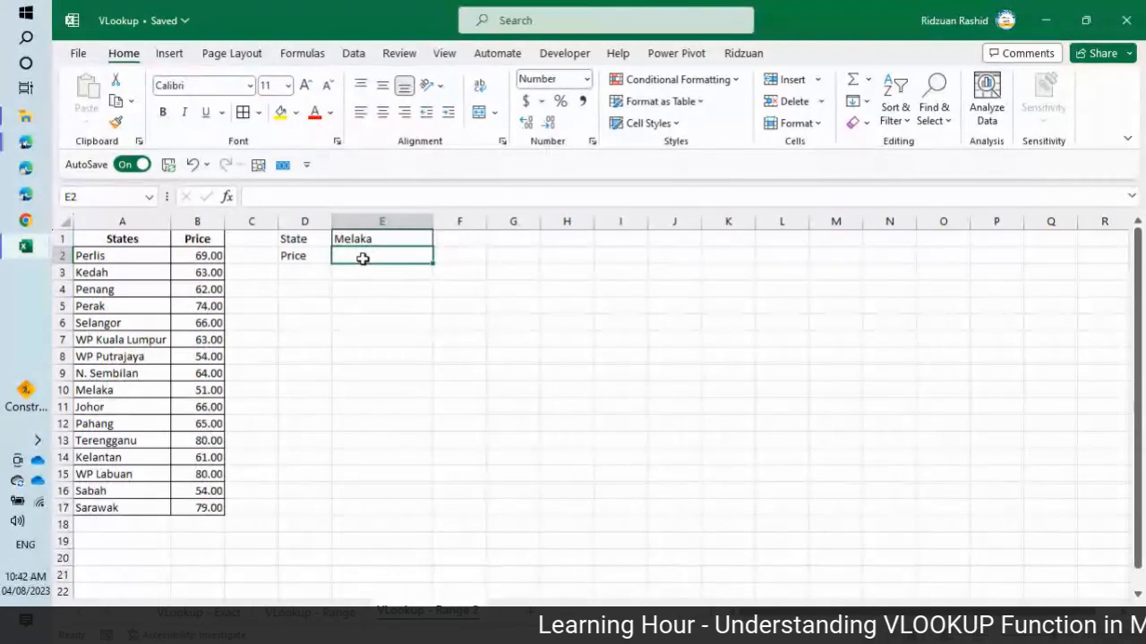
{"action": "left_click", "coordinate": [139, 259]}
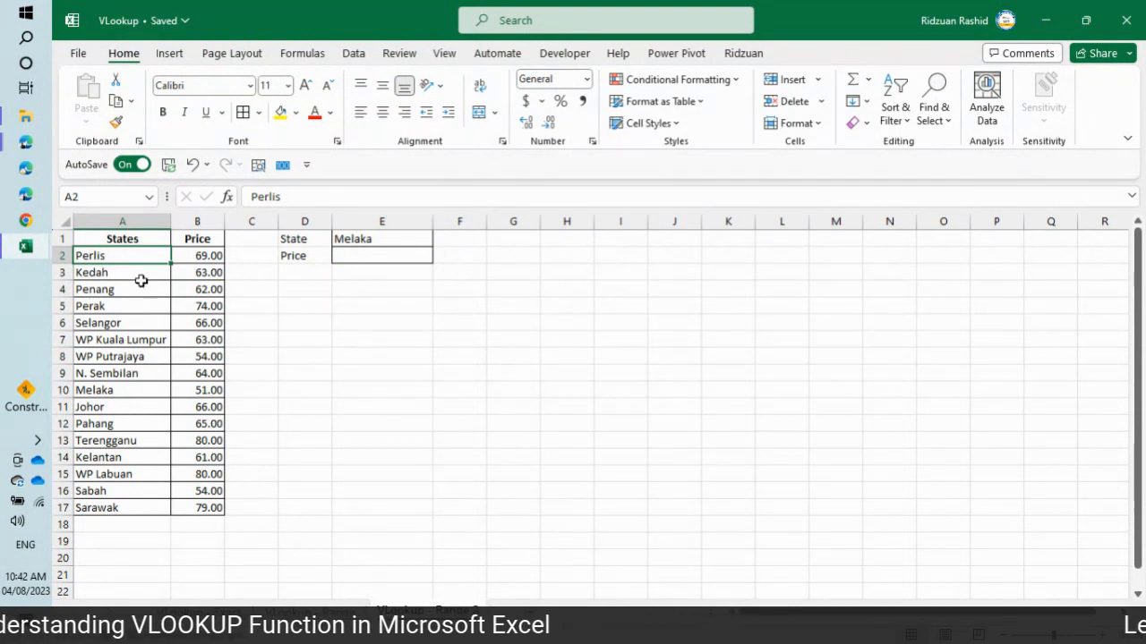
{"action": "left_click", "coordinate": [117, 287]}
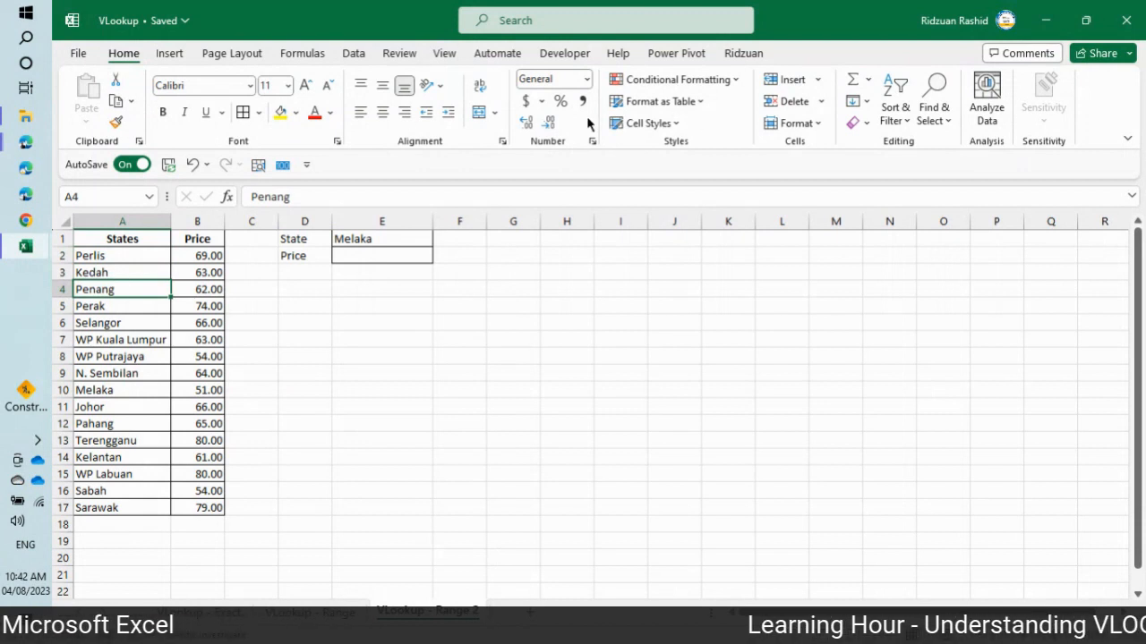
{"action": "left_click", "coordinate": [355, 52]}
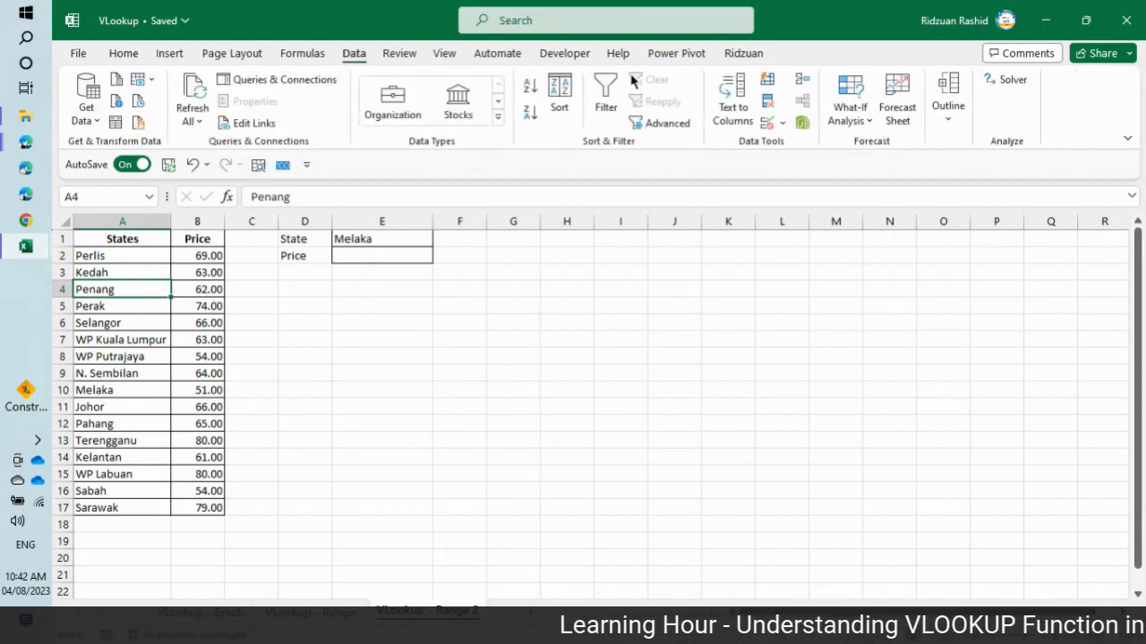
{"action": "left_click", "coordinate": [528, 86]}
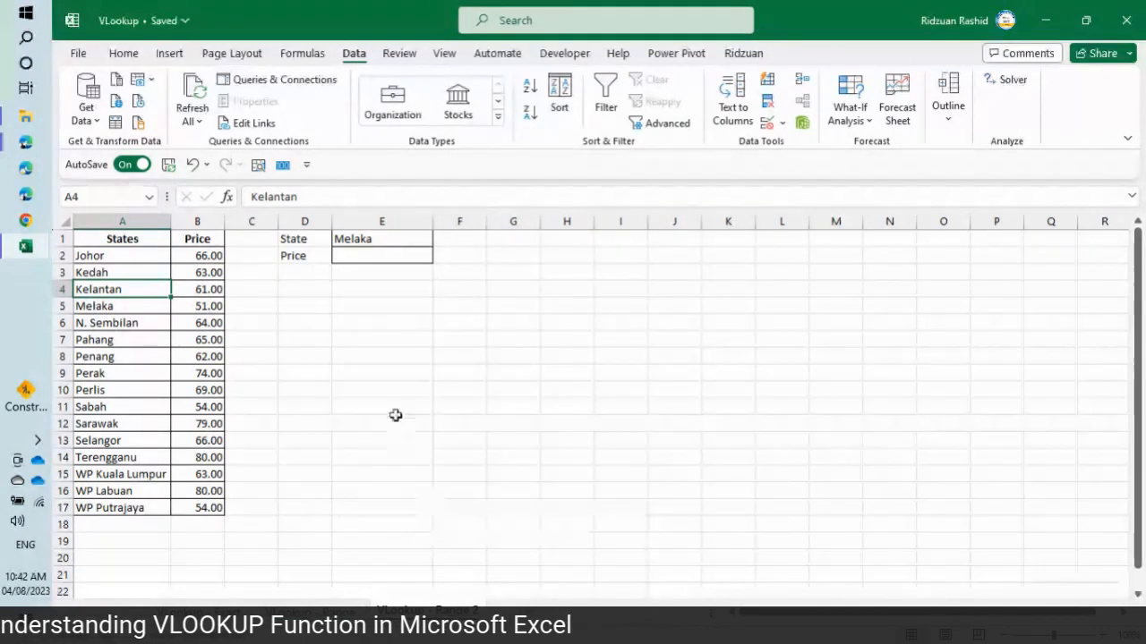
Step: Start a VLOOKUP in E2 with E1 as the lookup value and A1:B17 as the table array
{"action": "left_click", "coordinate": [391, 257]}
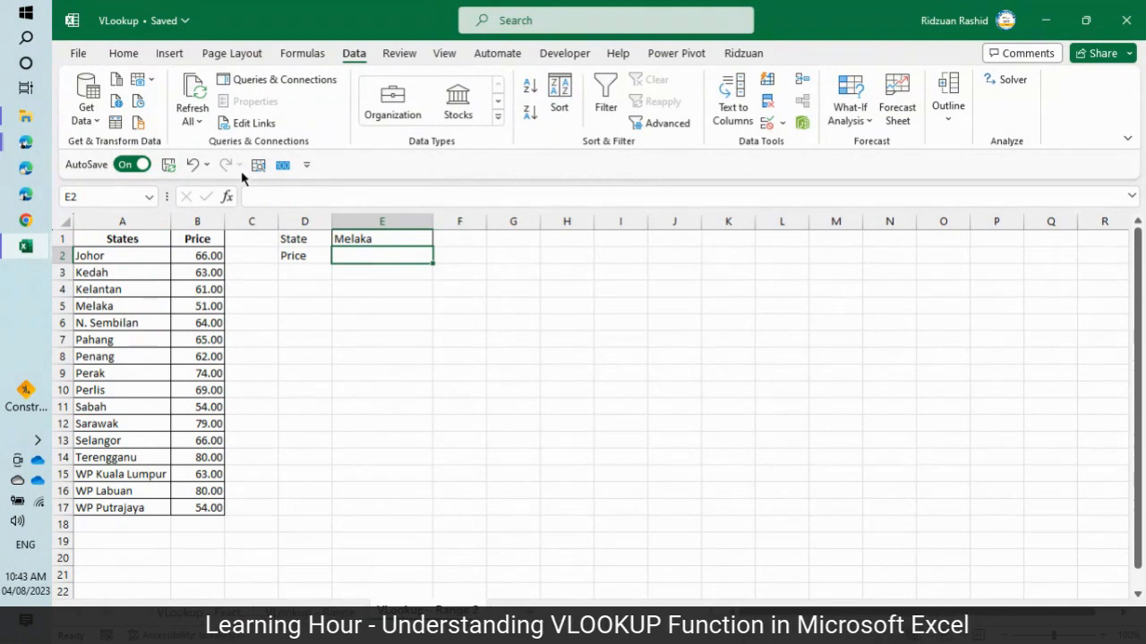
{"action": "left_click", "coordinate": [226, 196]}
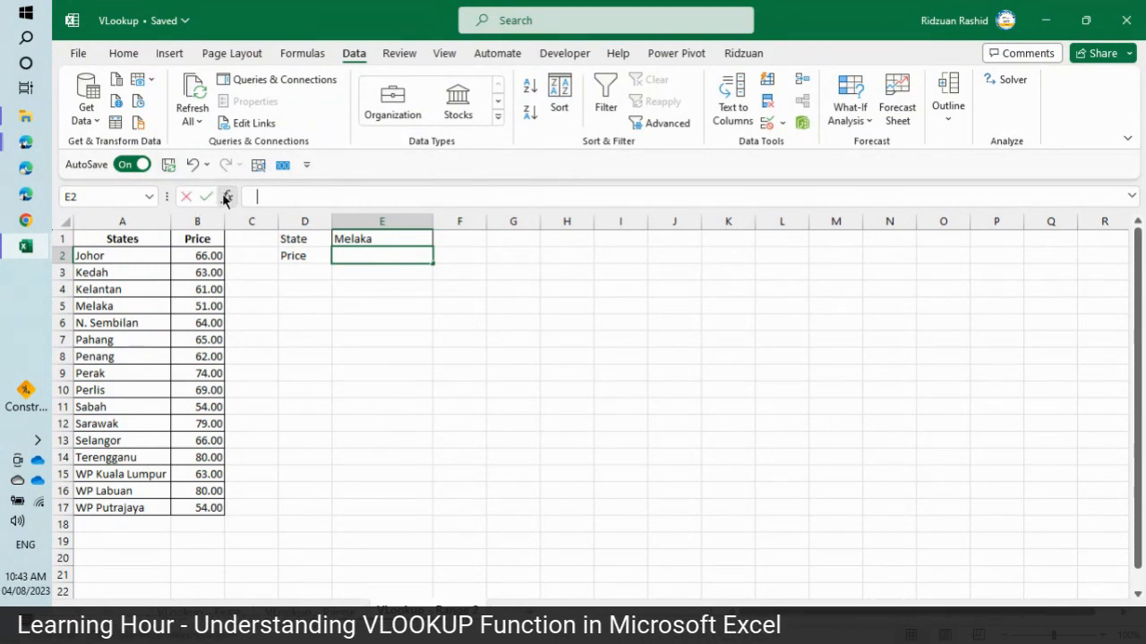
{"action": "left_click", "coordinate": [913, 508]}
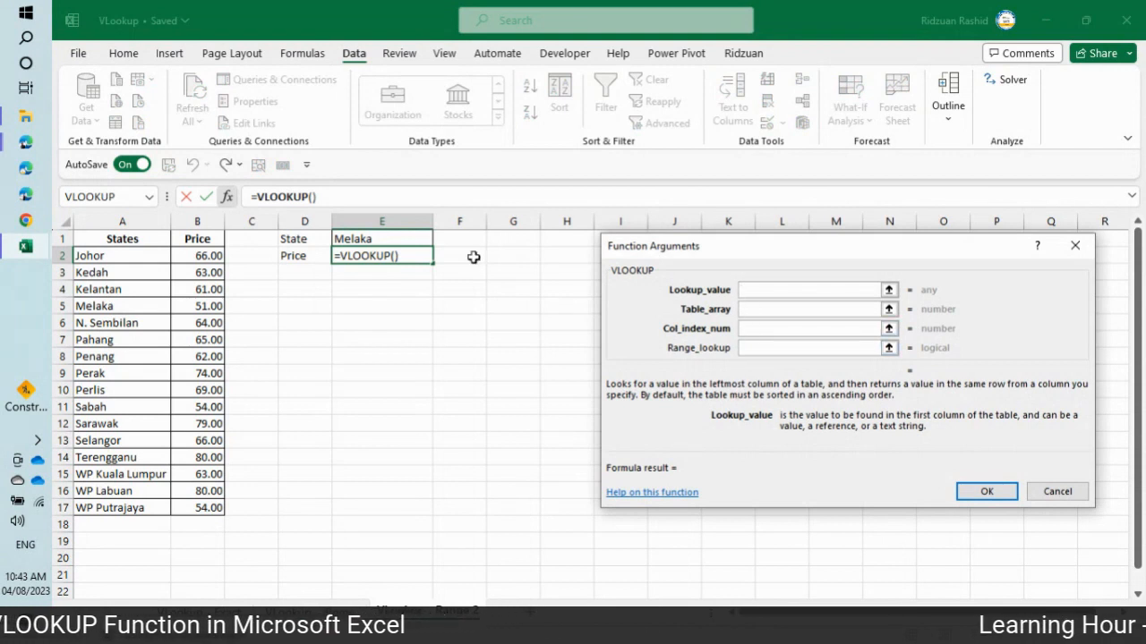
{"action": "left_click", "coordinate": [415, 239]}
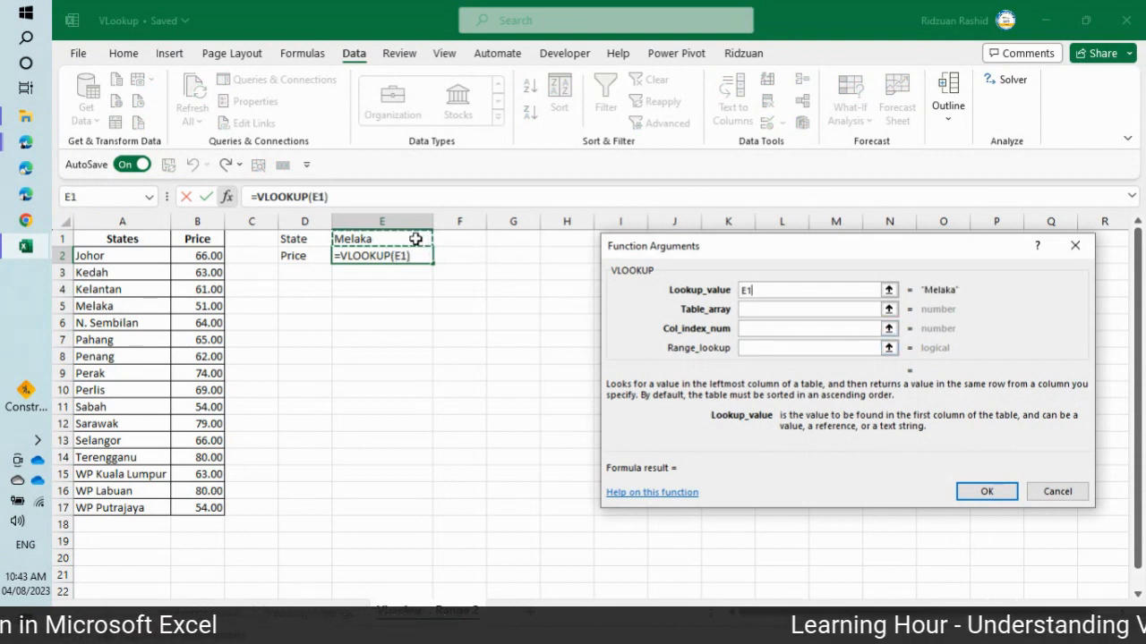
{"action": "left_click", "coordinate": [775, 309]}
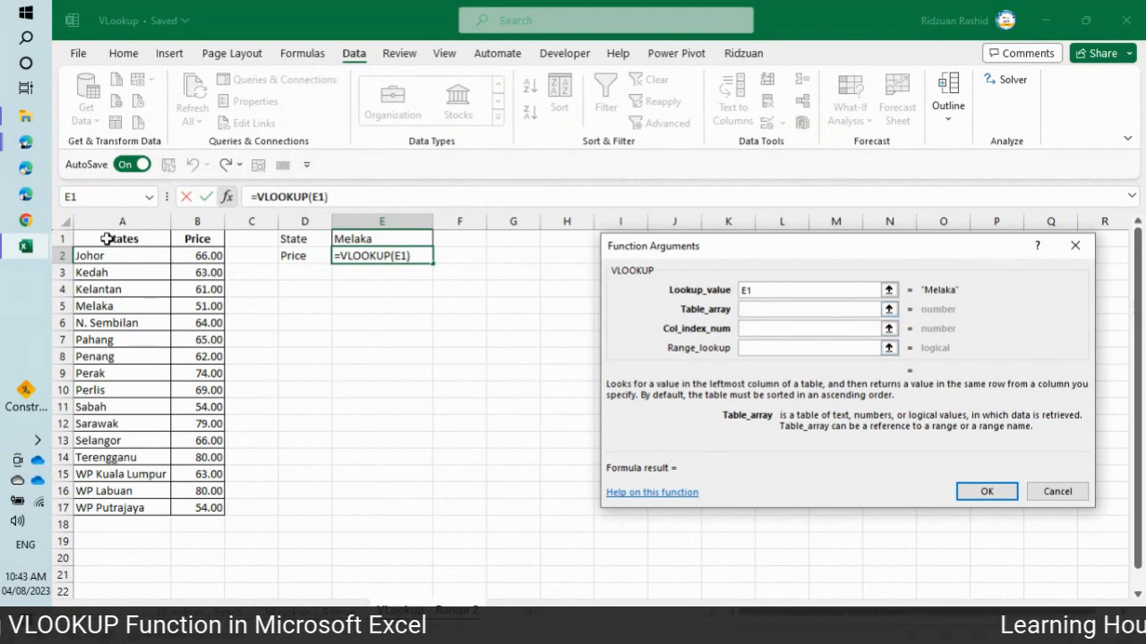
{"action": "left_click_drag", "start_coordinate": [106, 239], "coordinate": [198, 504]}
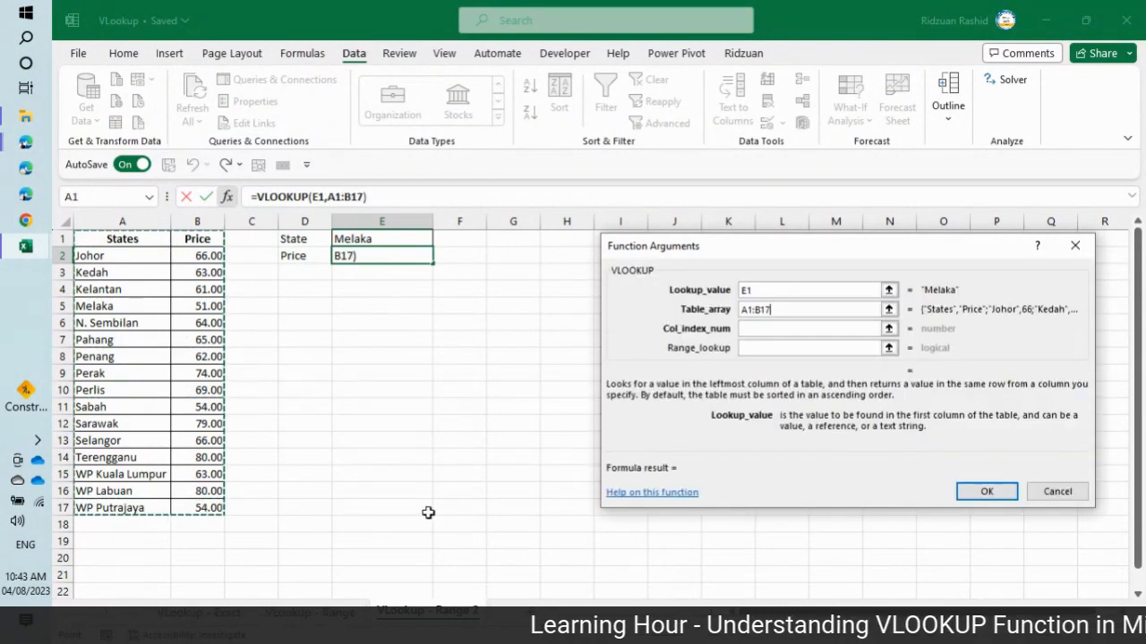
Step: Complete the VLOOKUP with column index 2 and range lookup 1, and insert it in E2
{"action": "left_click", "coordinate": [742, 329]}
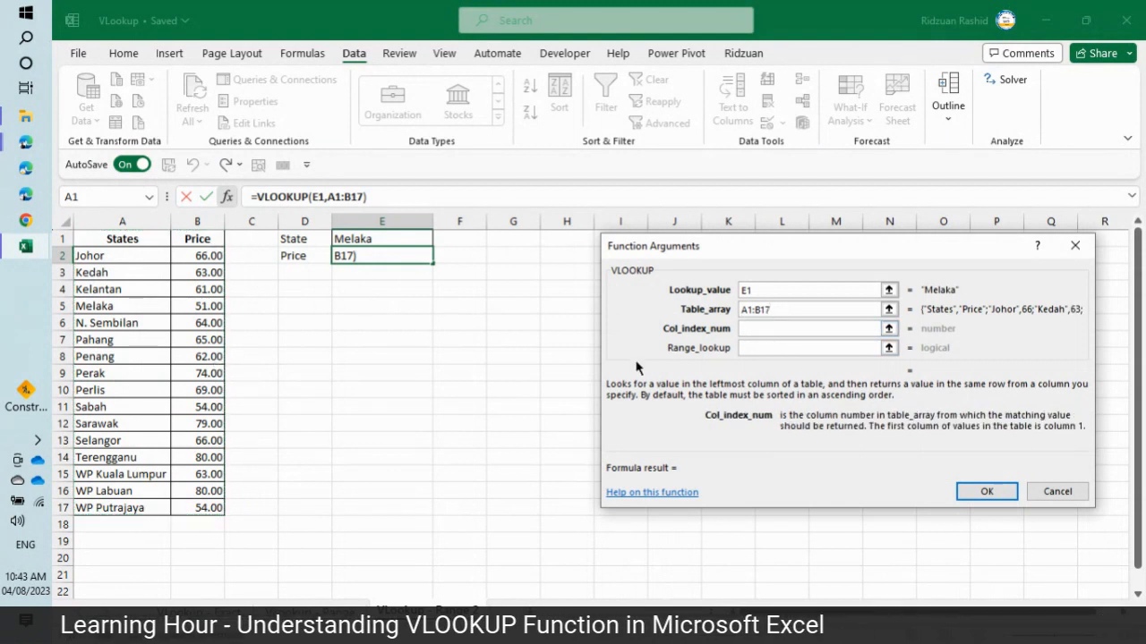
{"action": "type", "text": "2"}
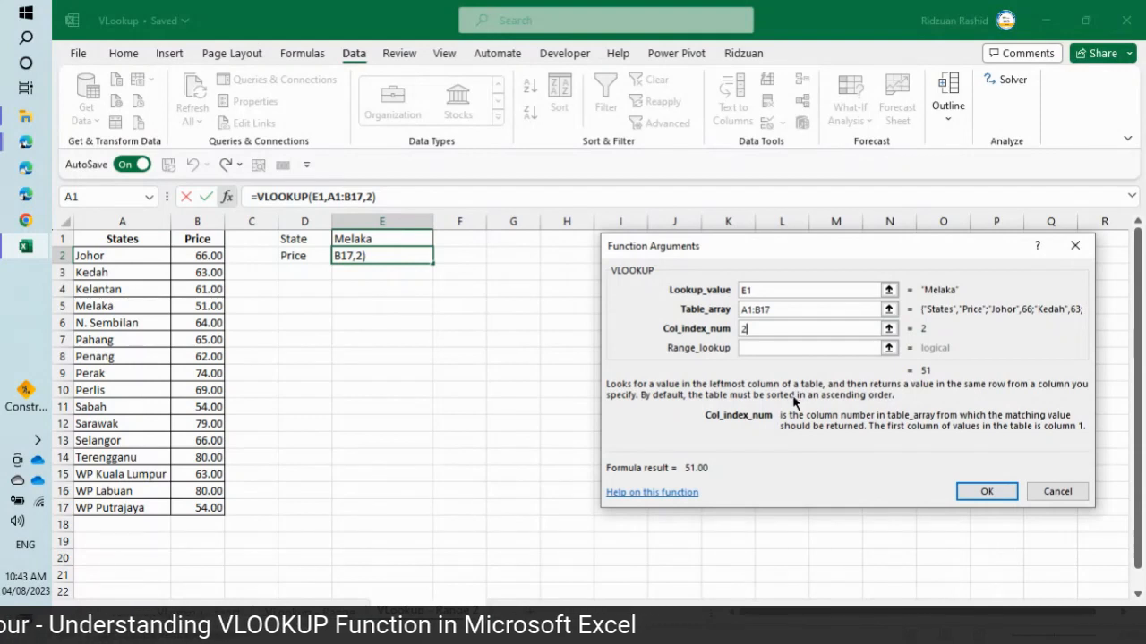
{"action": "left_click", "coordinate": [768, 351]}
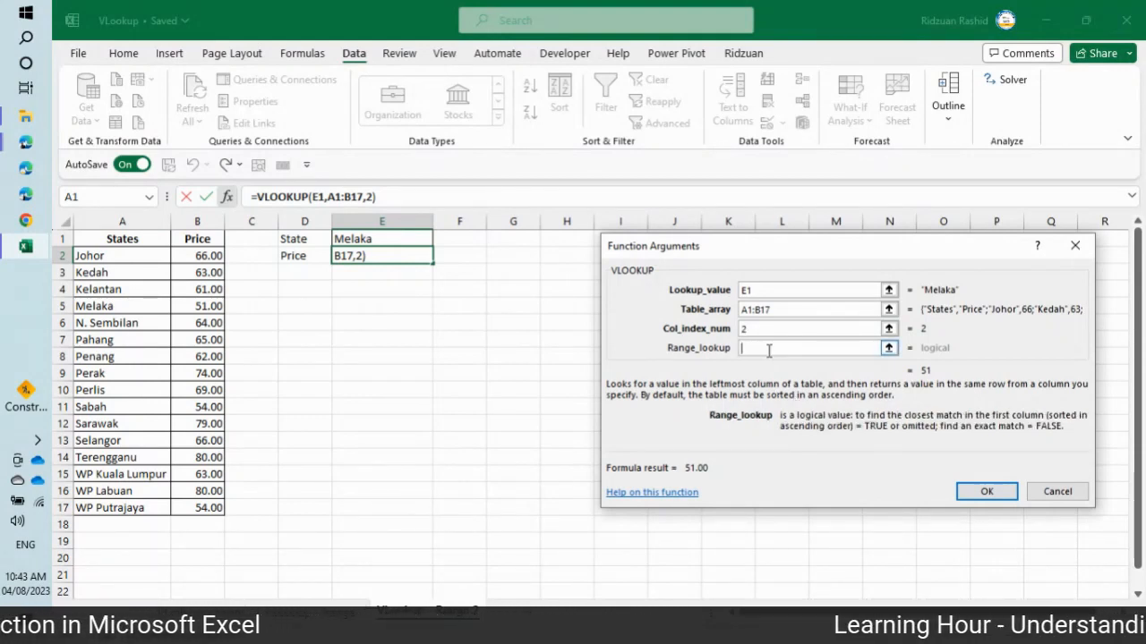
{"action": "type", "text": "1"}
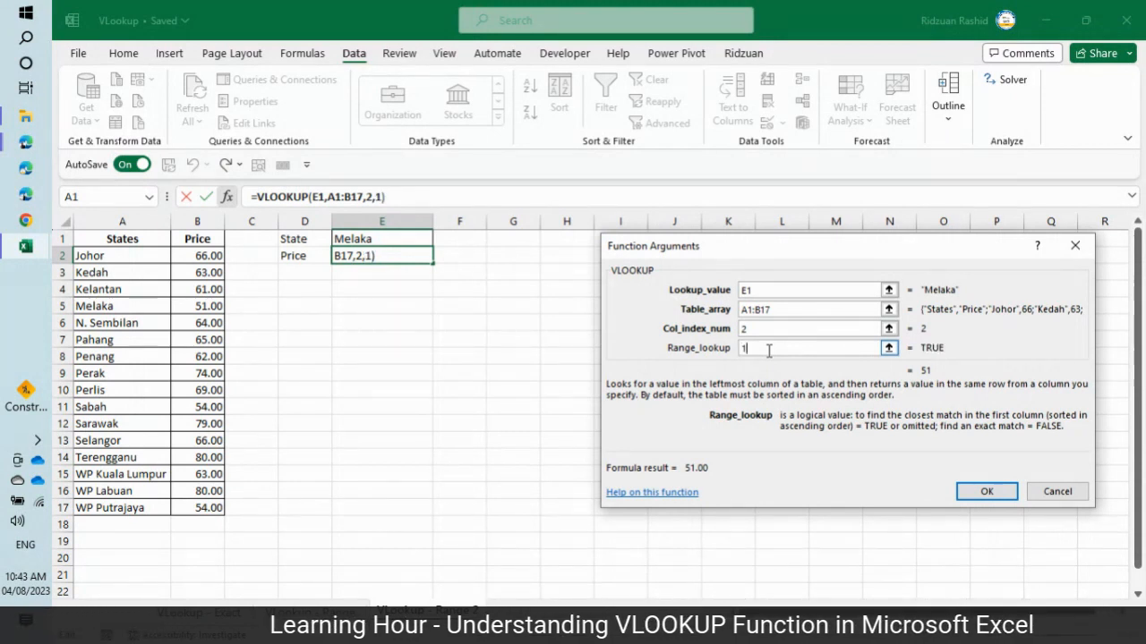
{"action": "left_click", "coordinate": [996, 494]}
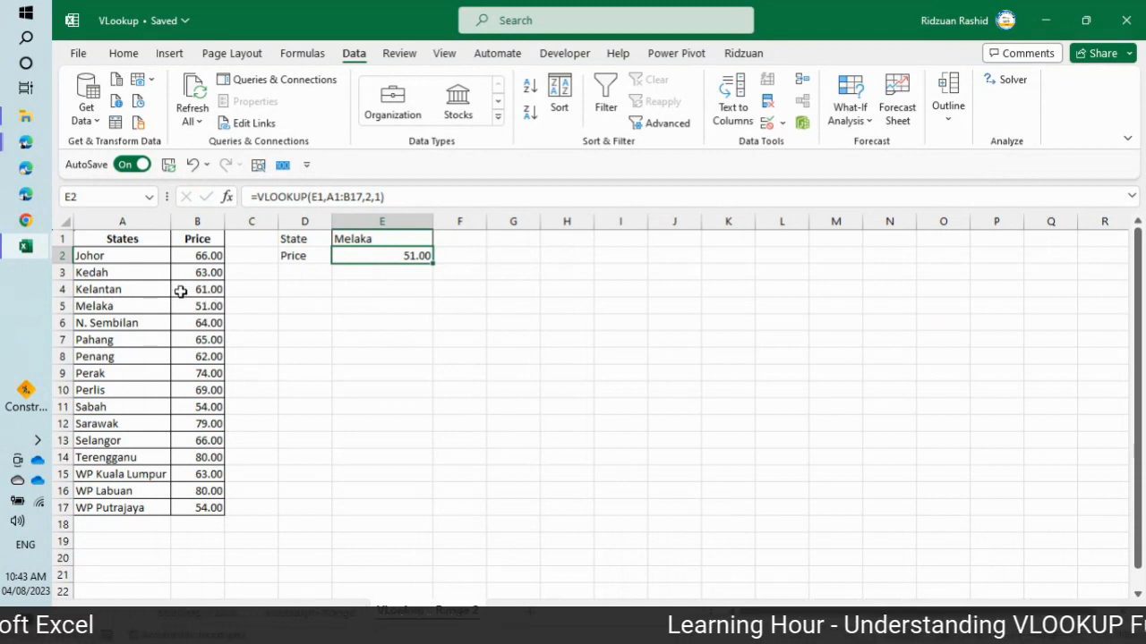
Step: Change the lookup state in E1 to Kuala Lumpur
{"action": "left_click", "coordinate": [366, 236]}
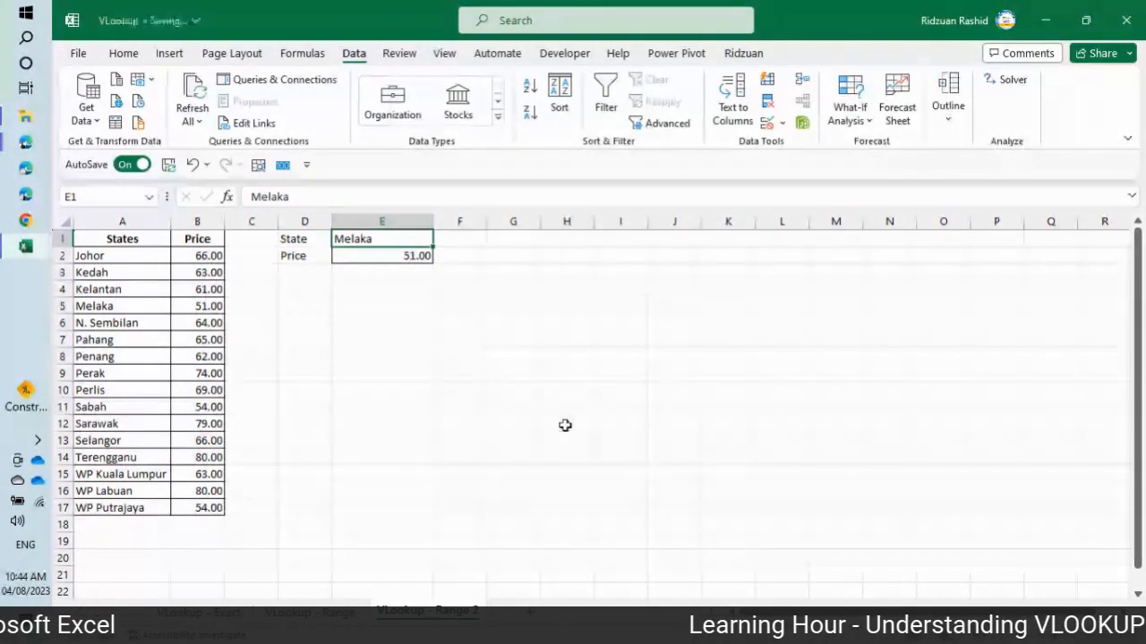
{"action": "type", "text": "Kuala Lumpur"}
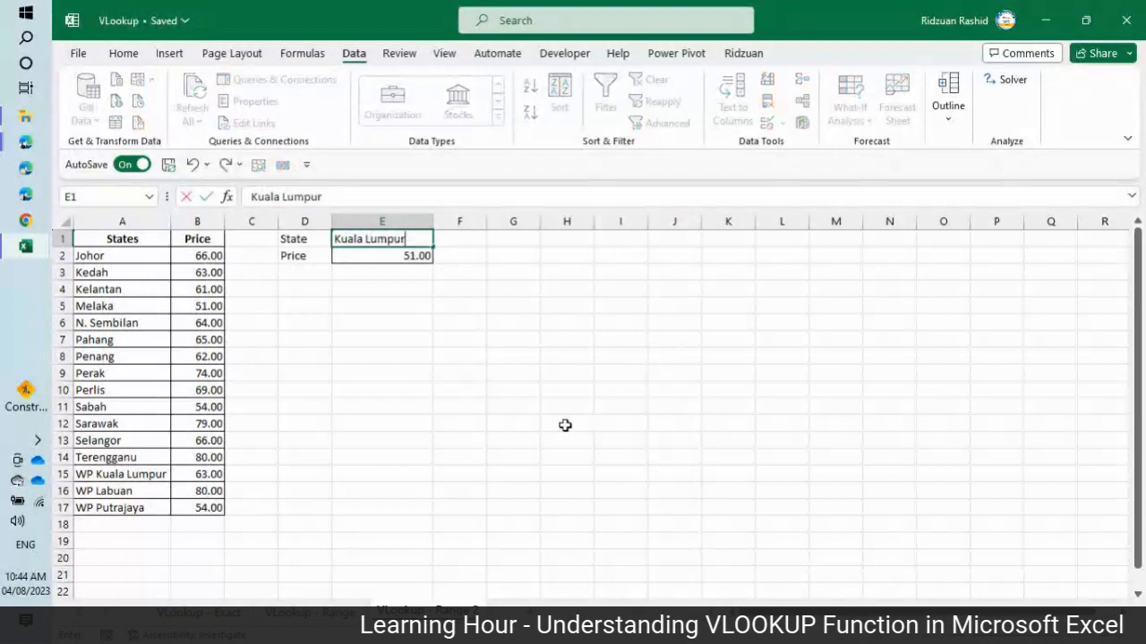
{"action": "key", "text": "ctrl+Return"}
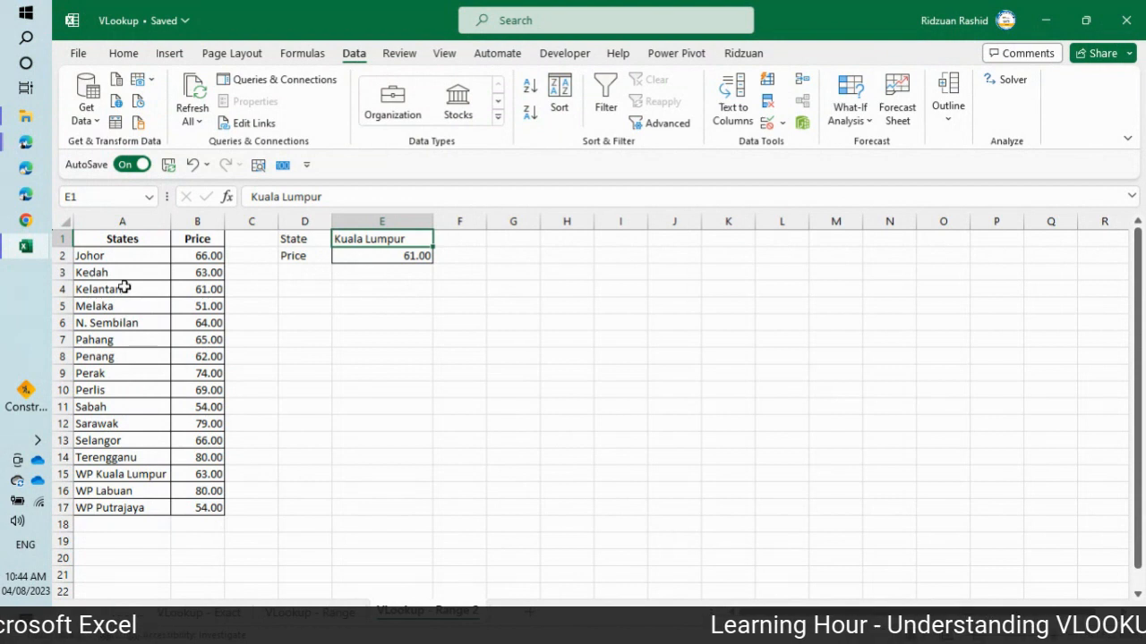
Step: Examine the VLOOKUP formula and price in E2 against the Kelantan price, the table headers and the last table row
{"action": "left_click", "coordinate": [184, 289]}
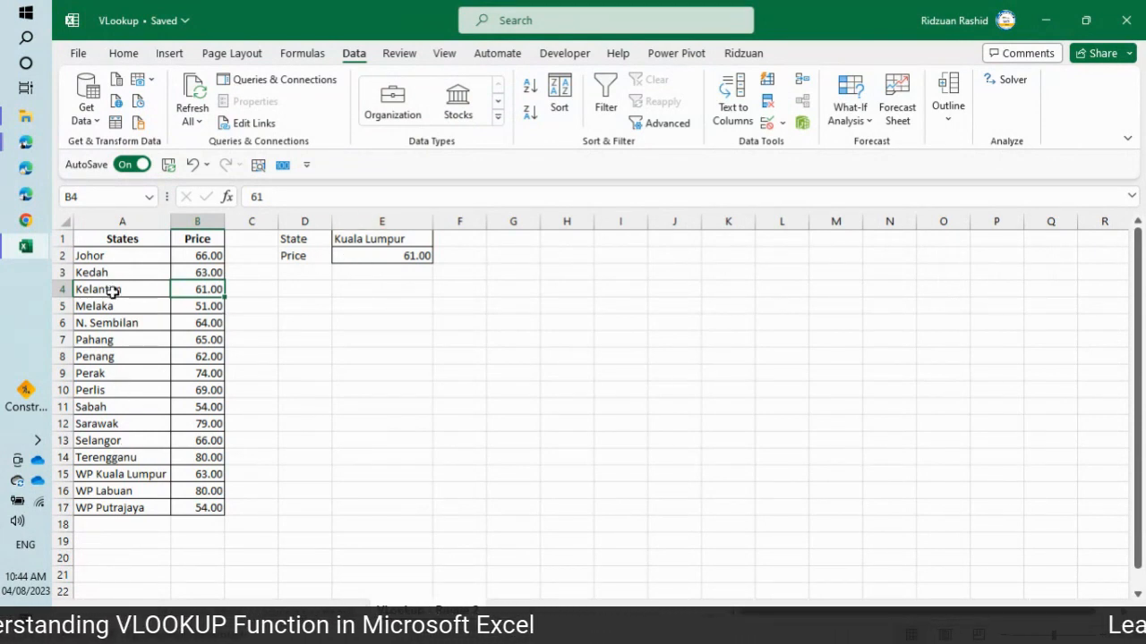
{"action": "left_click", "coordinate": [409, 255]}
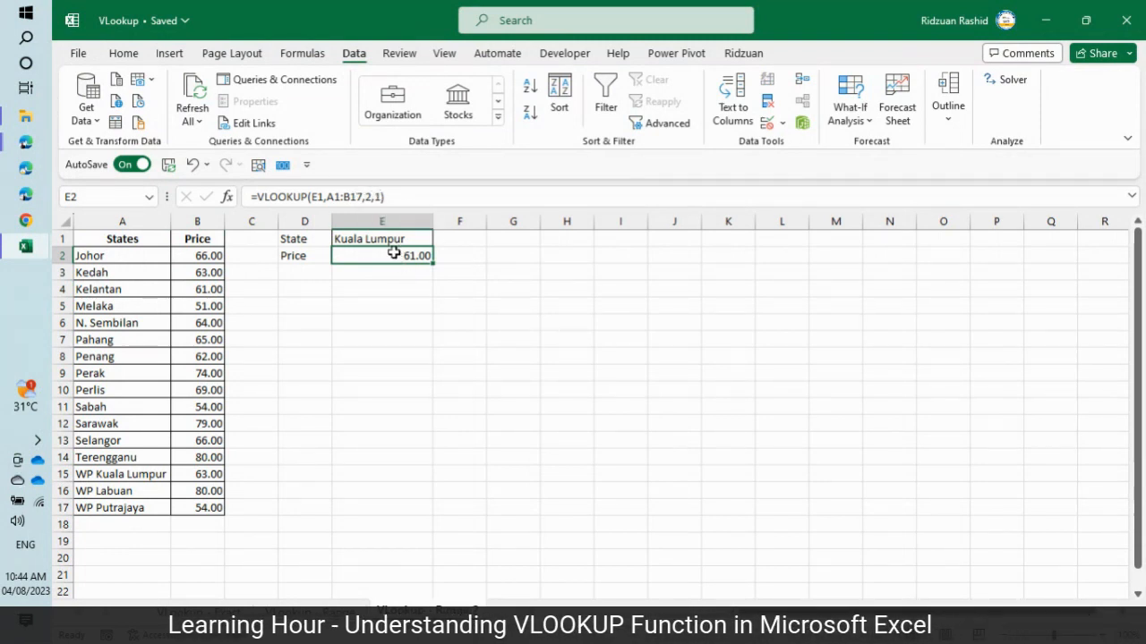
{"action": "left_click", "coordinate": [123, 238]}
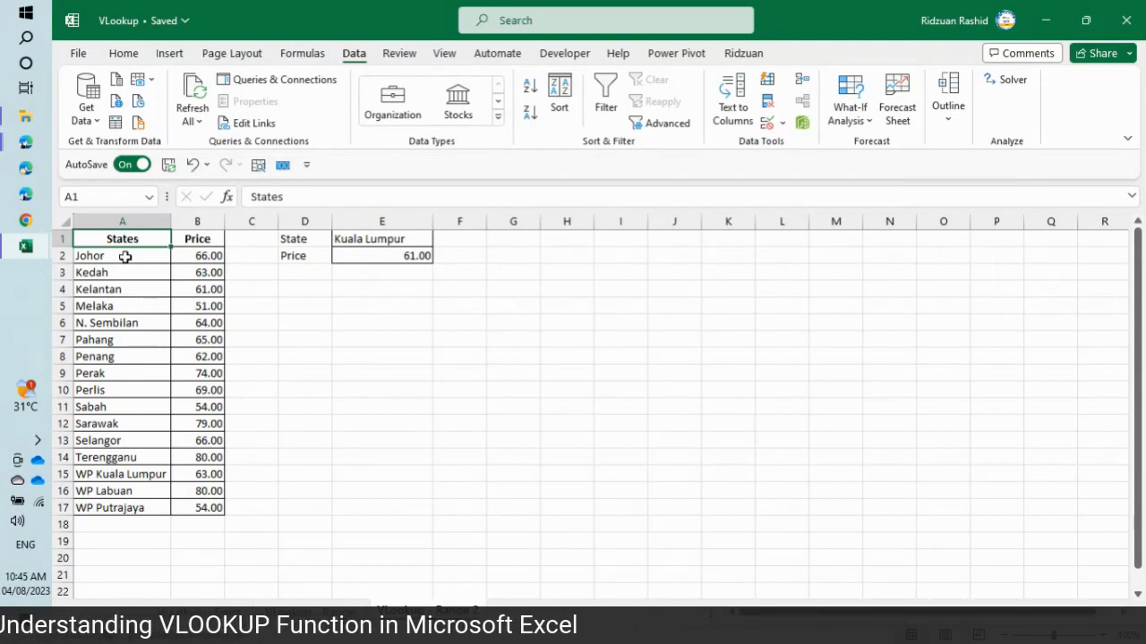
{"action": "left_click", "coordinate": [397, 255]}
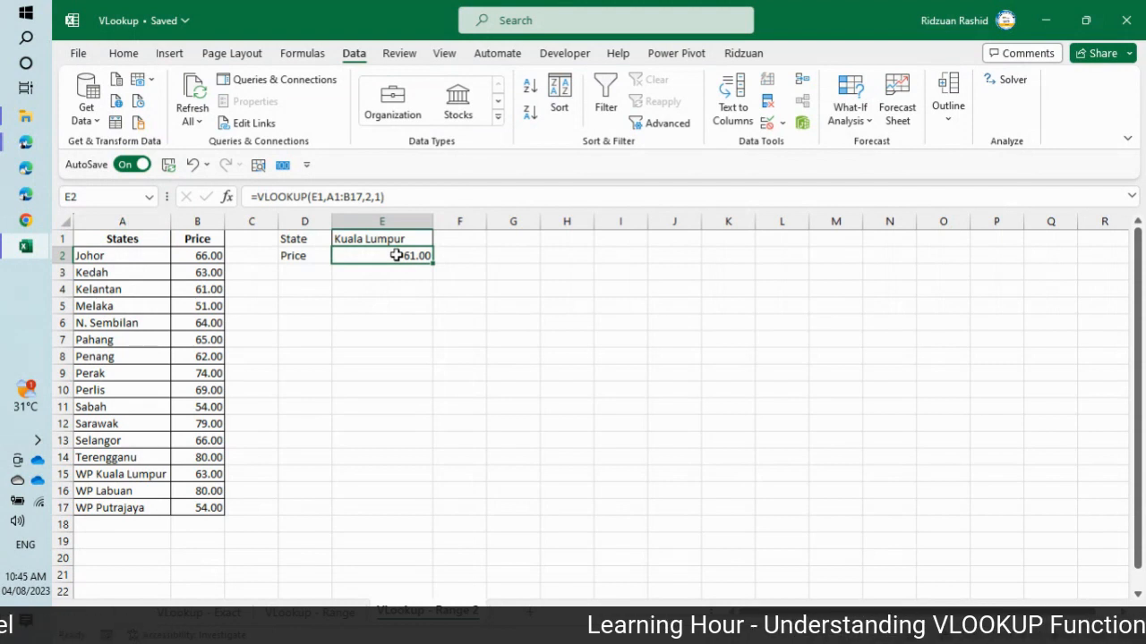
{"action": "left_click", "coordinate": [130, 239]}
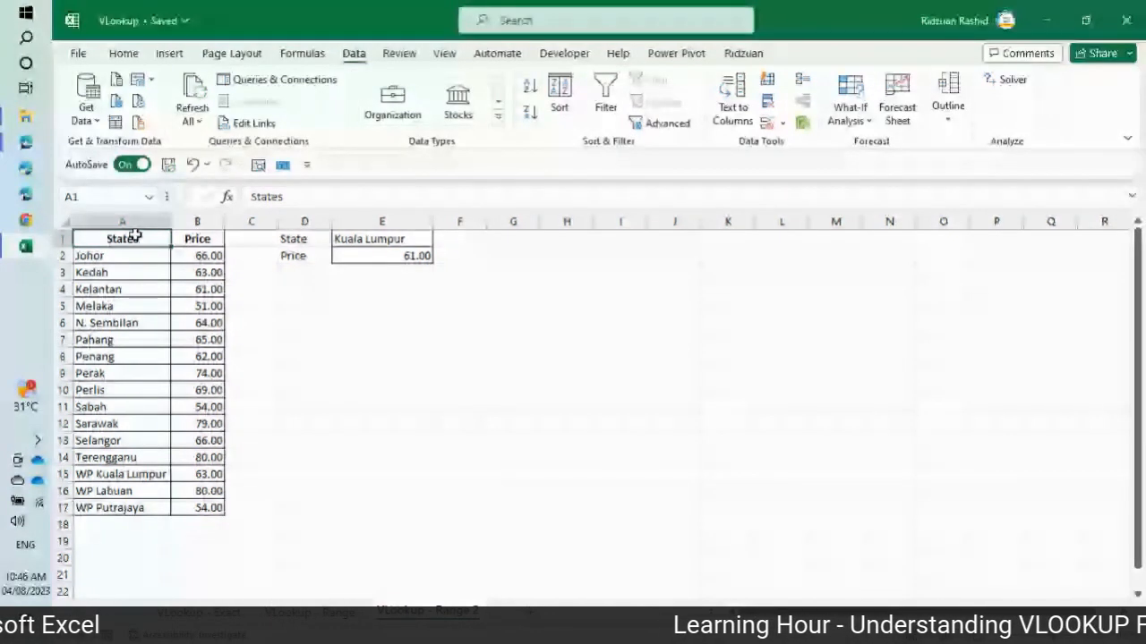
{"action": "left_click", "coordinate": [361, 253]}
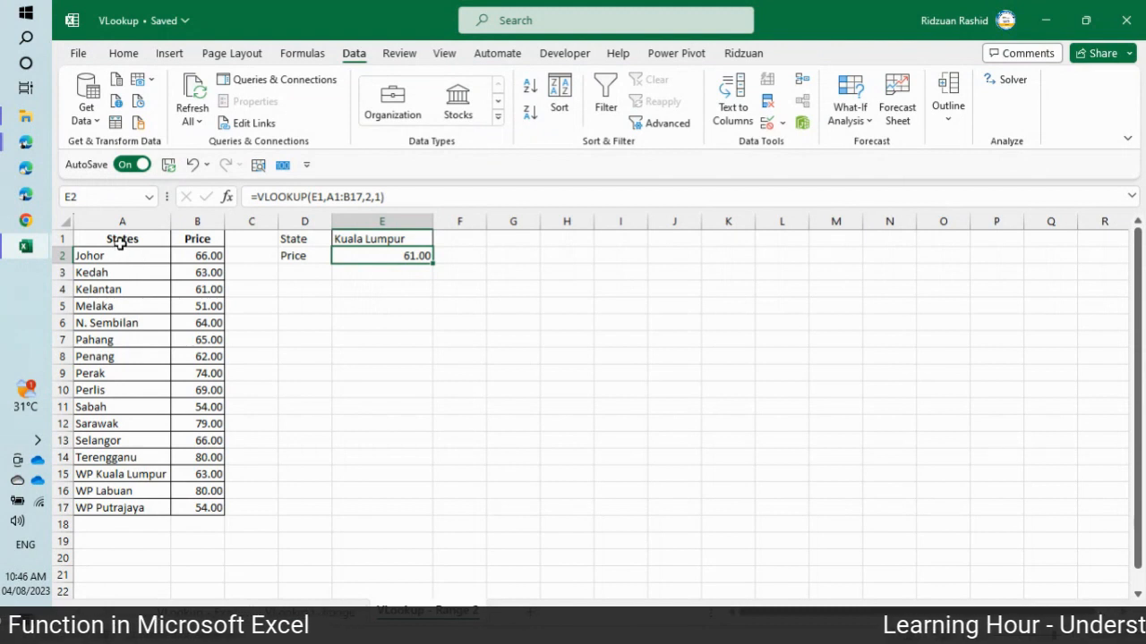
{"action": "left_click_drag", "start_coordinate": [113, 239], "coordinate": [189, 236]}
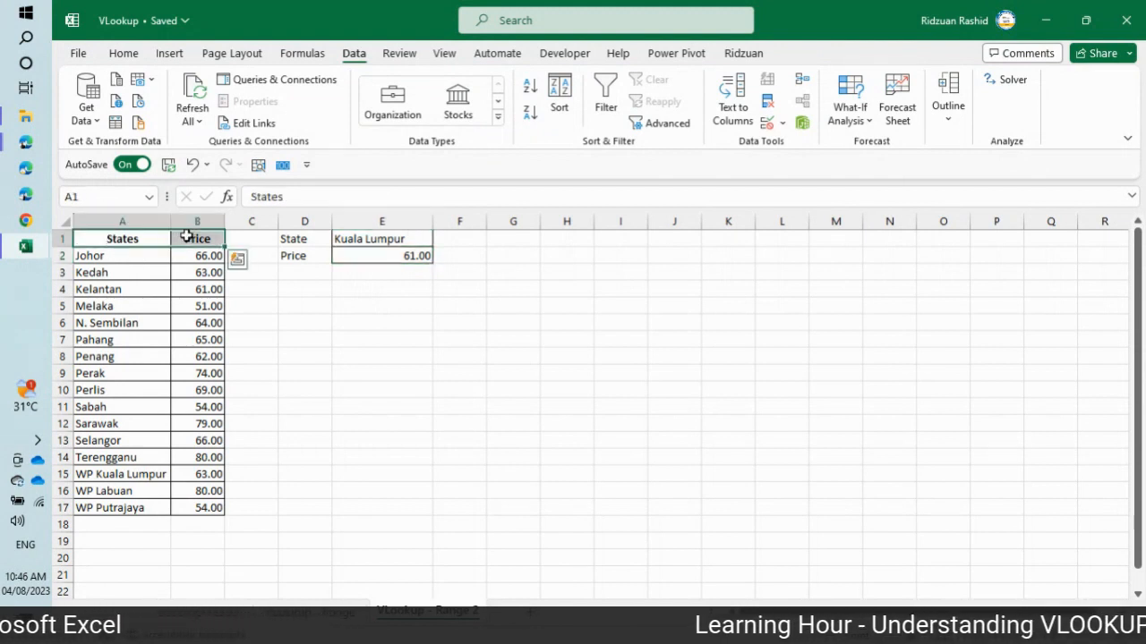
{"action": "left_click", "coordinate": [393, 255]}
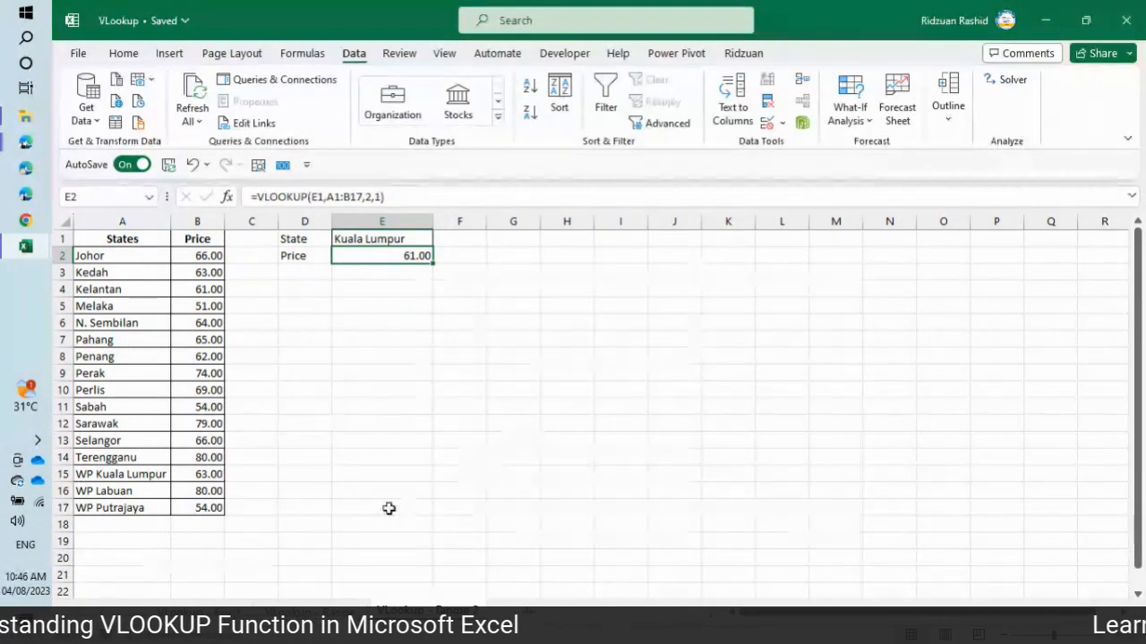
{"action": "left_click", "coordinate": [212, 508]}
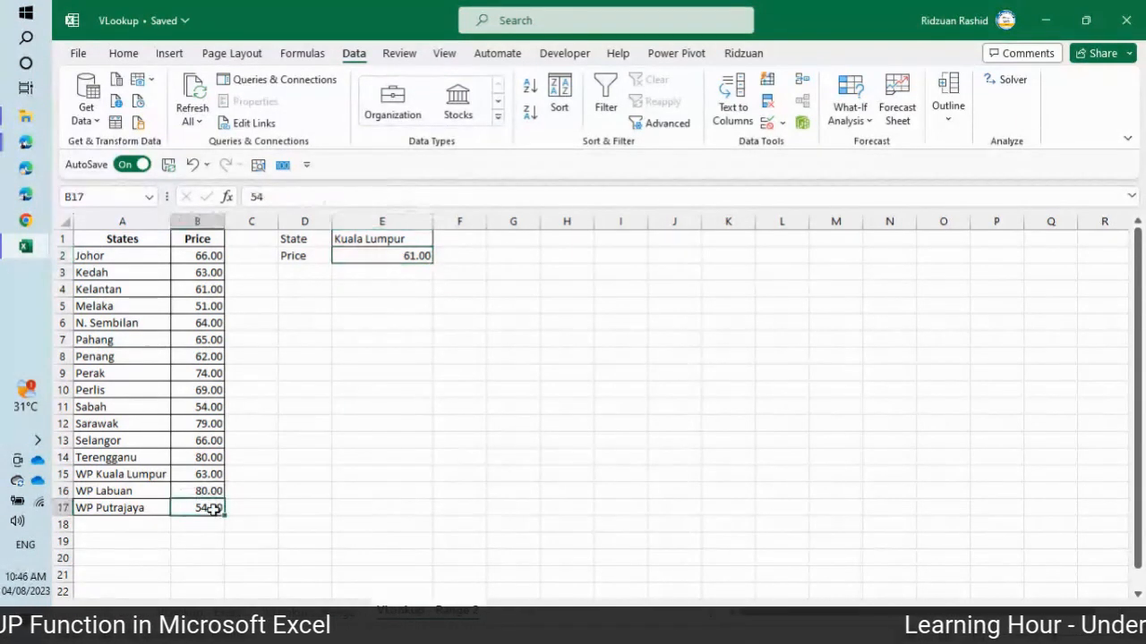
Step: Insert a new column before the States column and enter the header NO in A1
{"action": "left_click", "coordinate": [104, 225]}
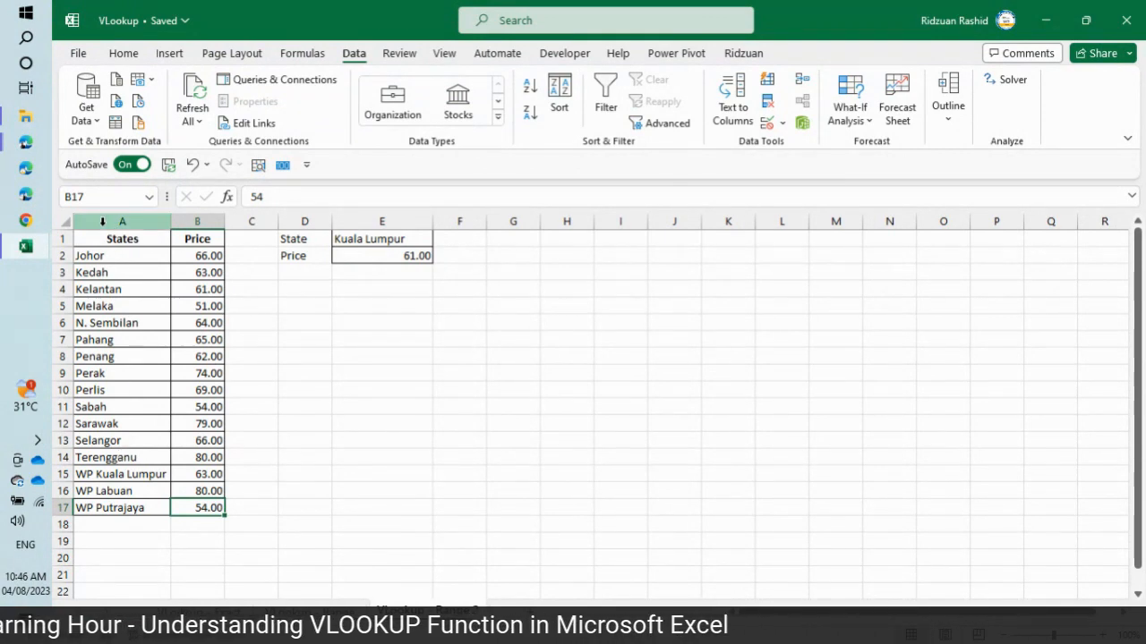
{"action": "right_click", "coordinate": [104, 226]}
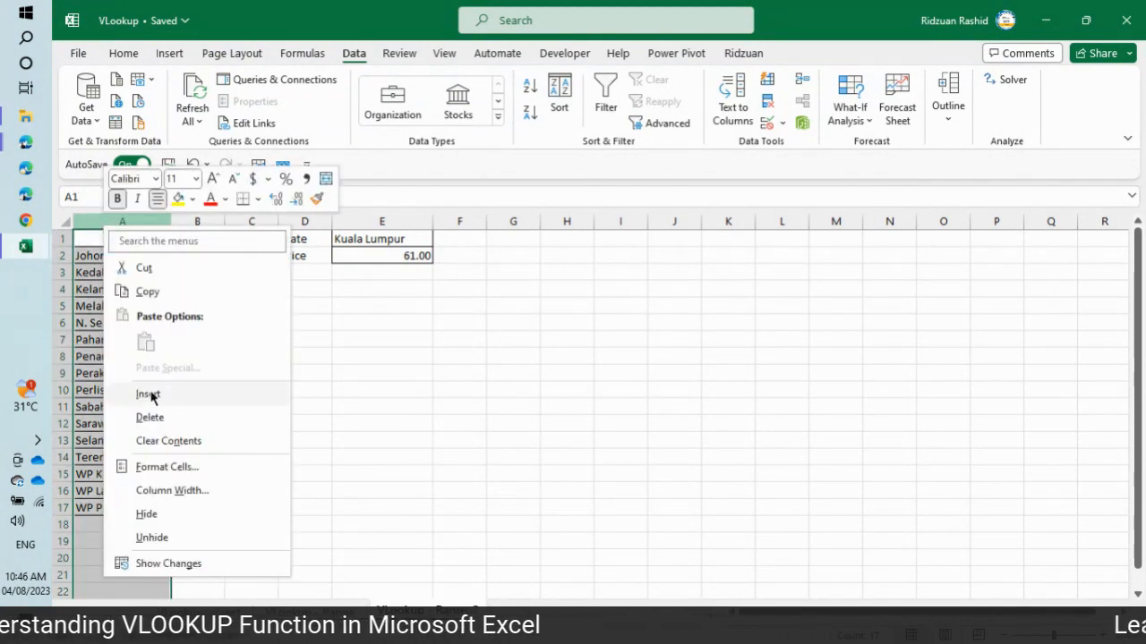
{"action": "left_click", "coordinate": [150, 394]}
{"action": "left_click", "coordinate": [101, 237]}
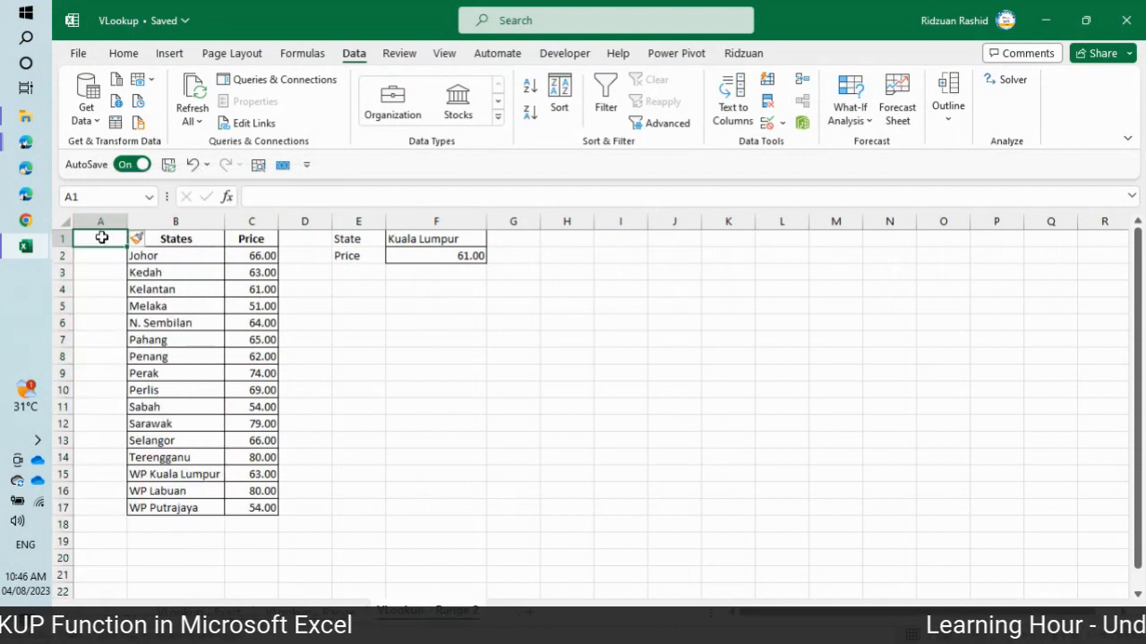
{"action": "type", "text": "NO"}
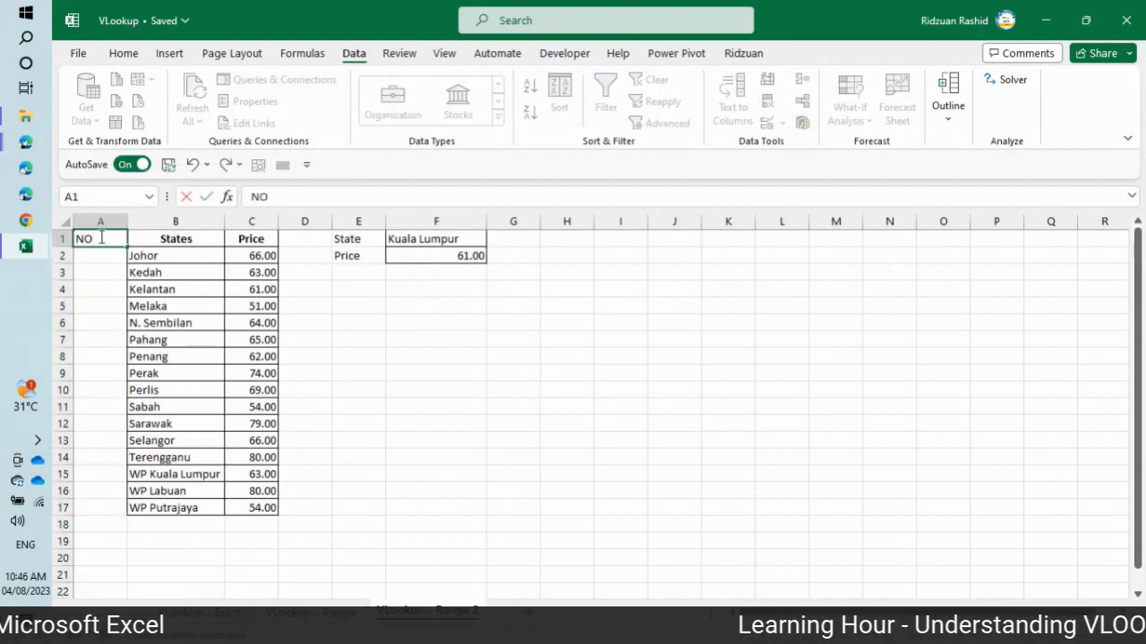
{"action": "key", "text": "ctrl+Return"}
Step: Number the state rows in A2:A17 with a fill series from 1 to 16
{"action": "left_click", "coordinate": [104, 257]}
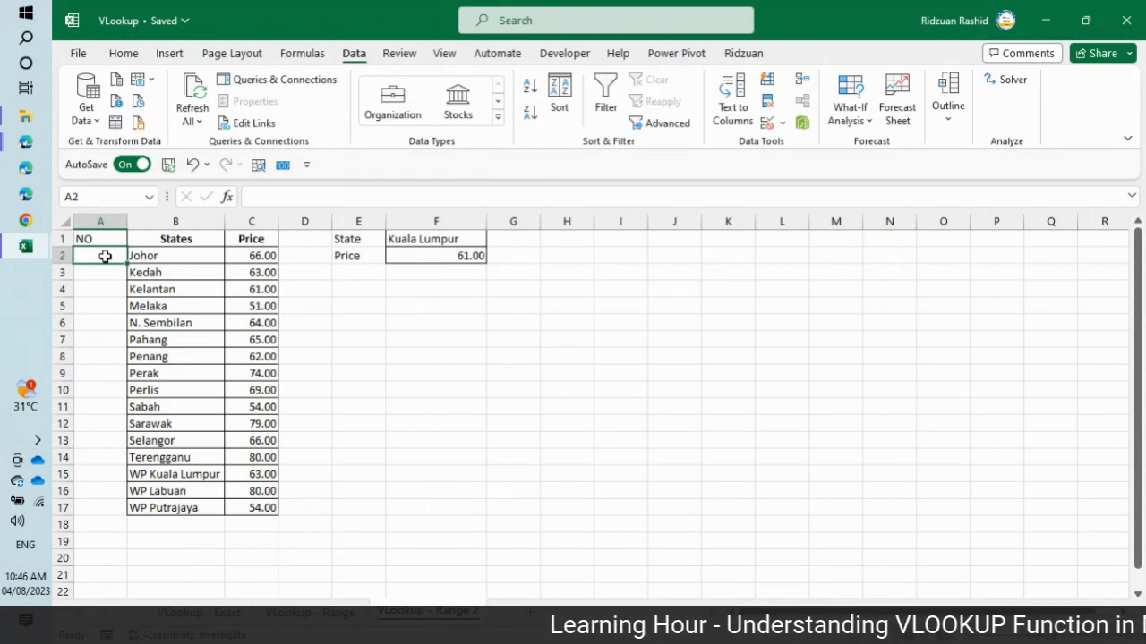
{"action": "type", "text": "1"}
{"action": "key", "text": "ctrl+Return"}
{"action": "left_click_drag", "start_coordinate": [126, 263], "coordinate": [127, 514]}
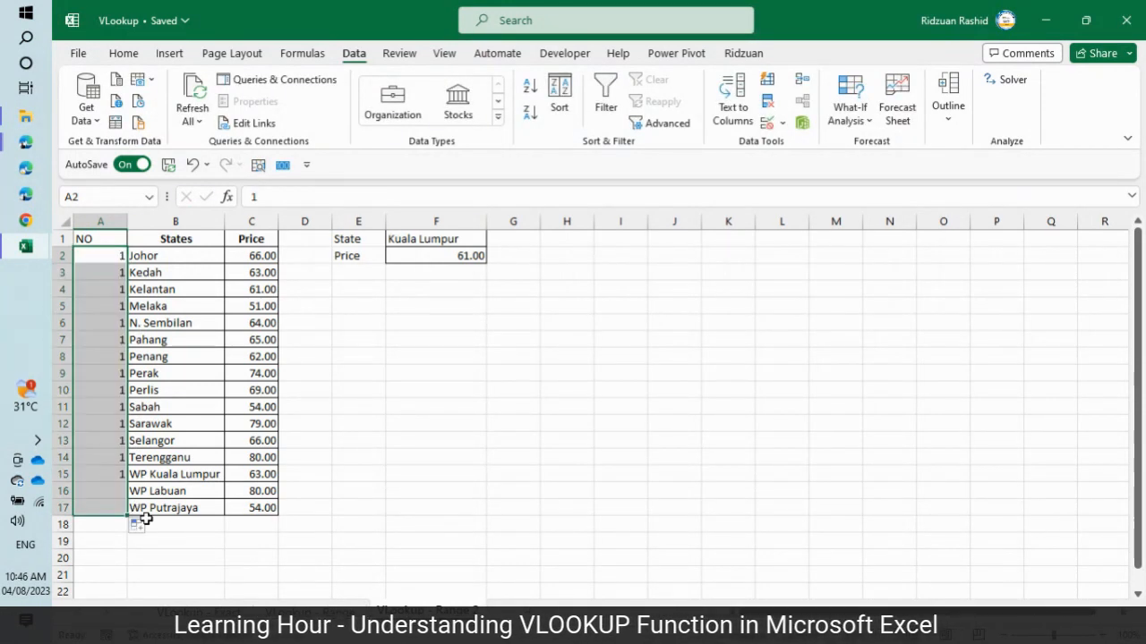
{"action": "left_click", "coordinate": [139, 528]}
{"action": "left_click", "coordinate": [176, 566]}
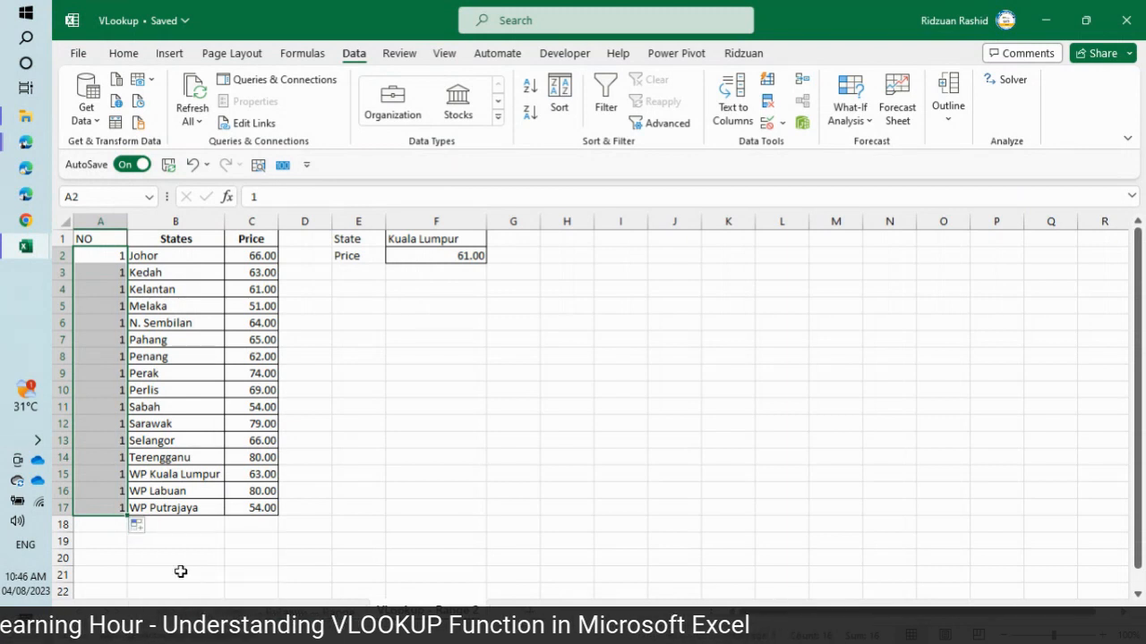
Step: Extend the VLOOKUP table array in F2 to A1:C17 so that it includes the NO column
{"action": "left_click", "coordinate": [432, 256]}
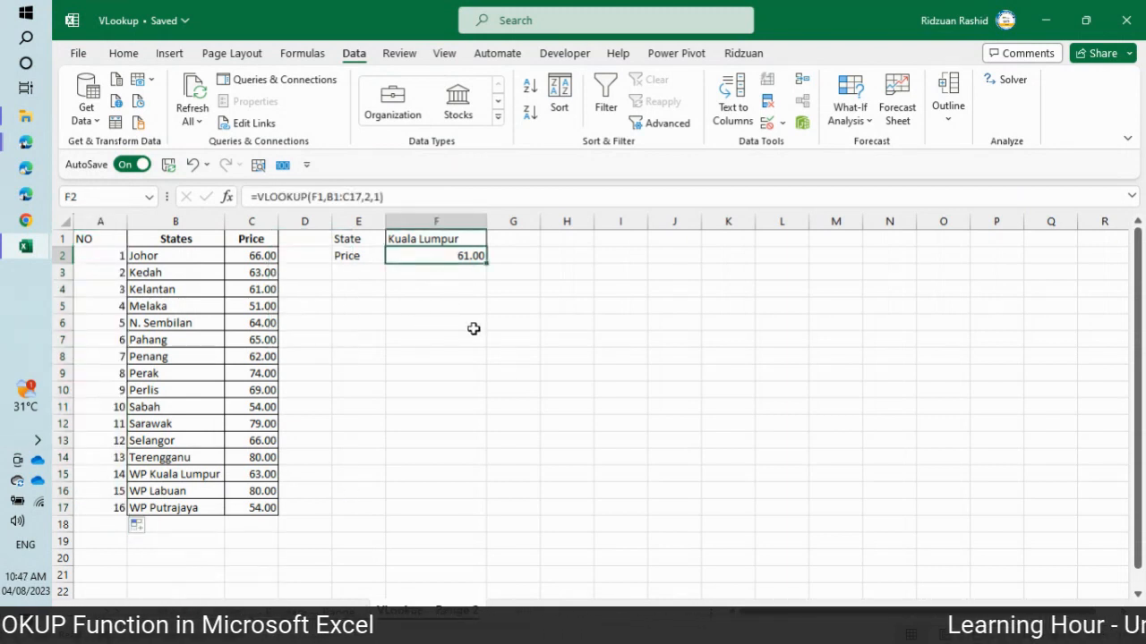
{"action": "key", "text": "F2"}
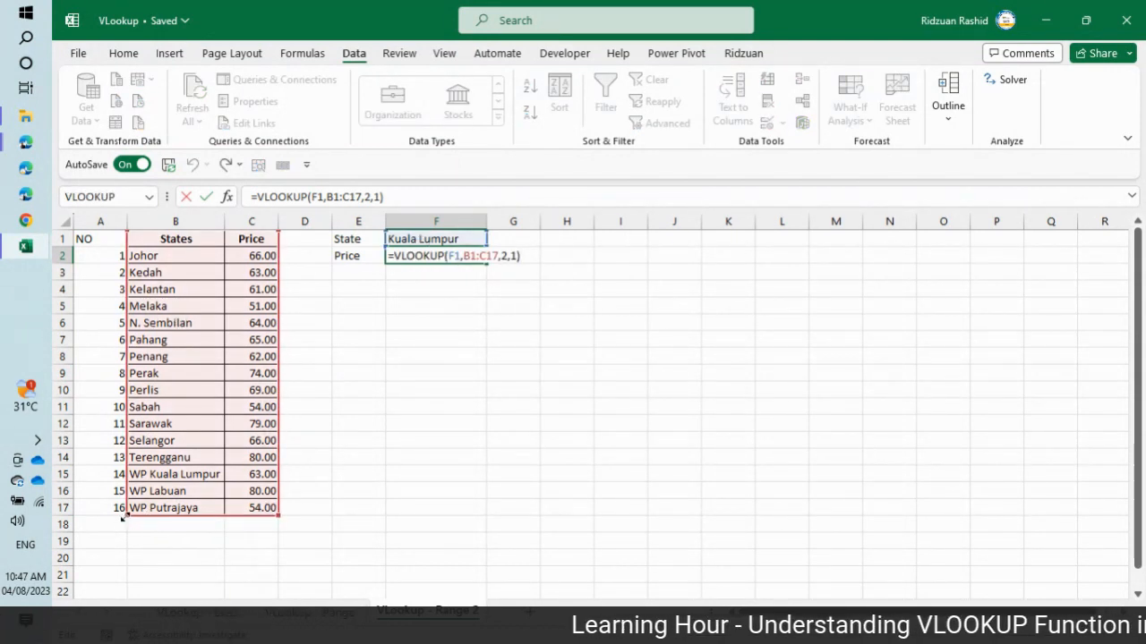
{"action": "left_click_drag", "start_coordinate": [126, 516], "coordinate": [64, 510]}
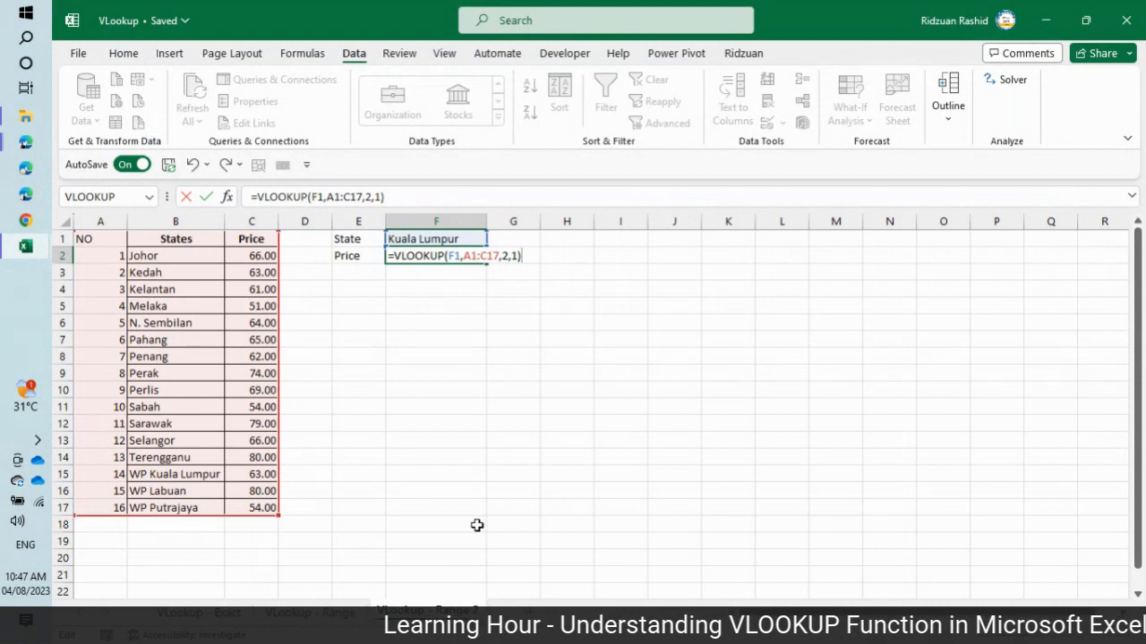
{"action": "key", "text": "ctrl+Return"}
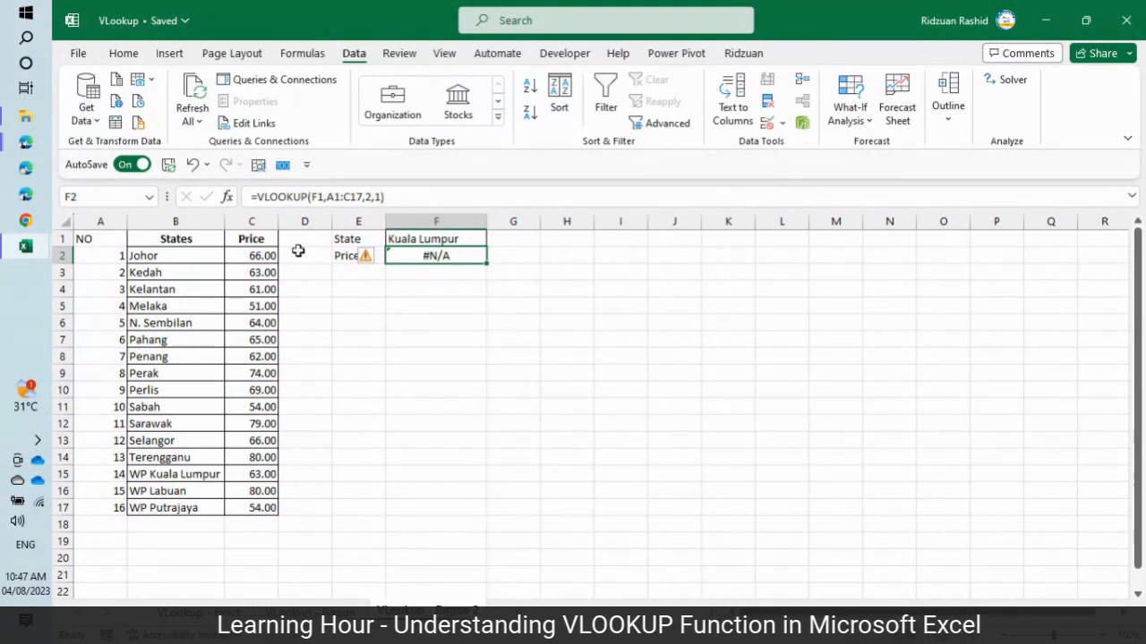
Step: Restore the VLOOKUP table array in F2 to B1:C17 so that it starts at the States column
{"action": "key", "text": "F2"}
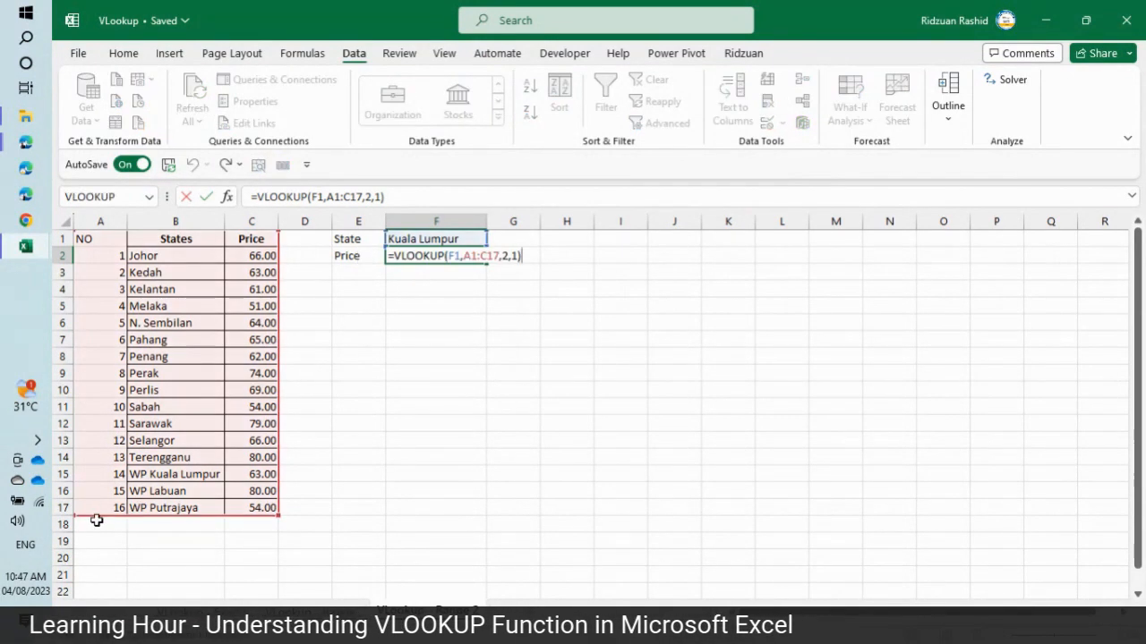
{"action": "left_click_drag", "start_coordinate": [75, 514], "coordinate": [113, 521]}
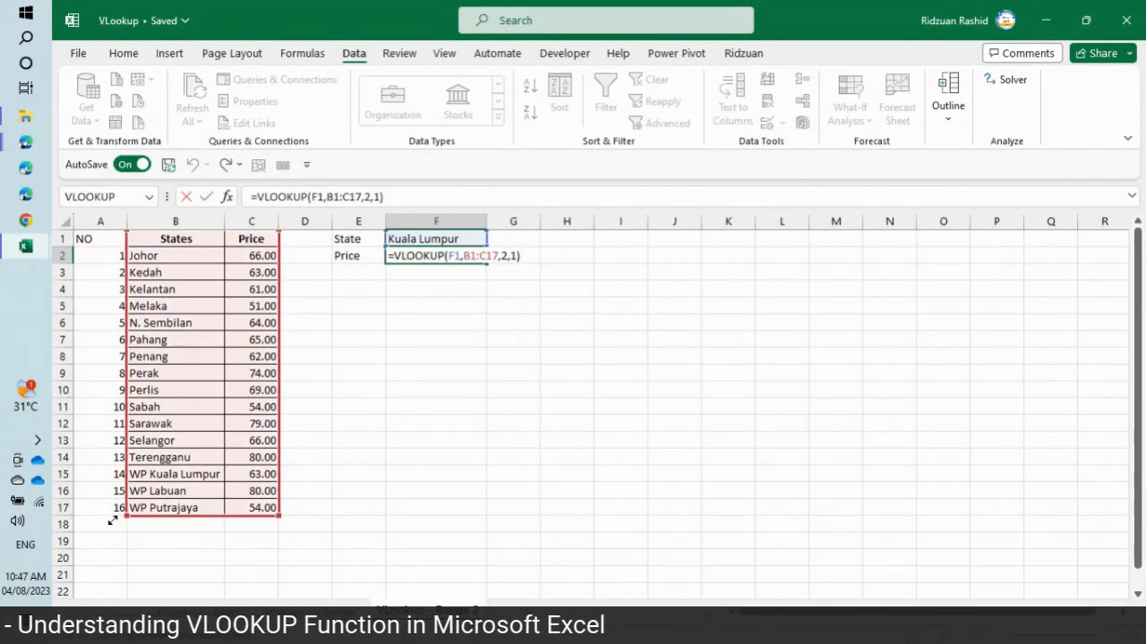
{"action": "key", "text": "ctrl+Return"}
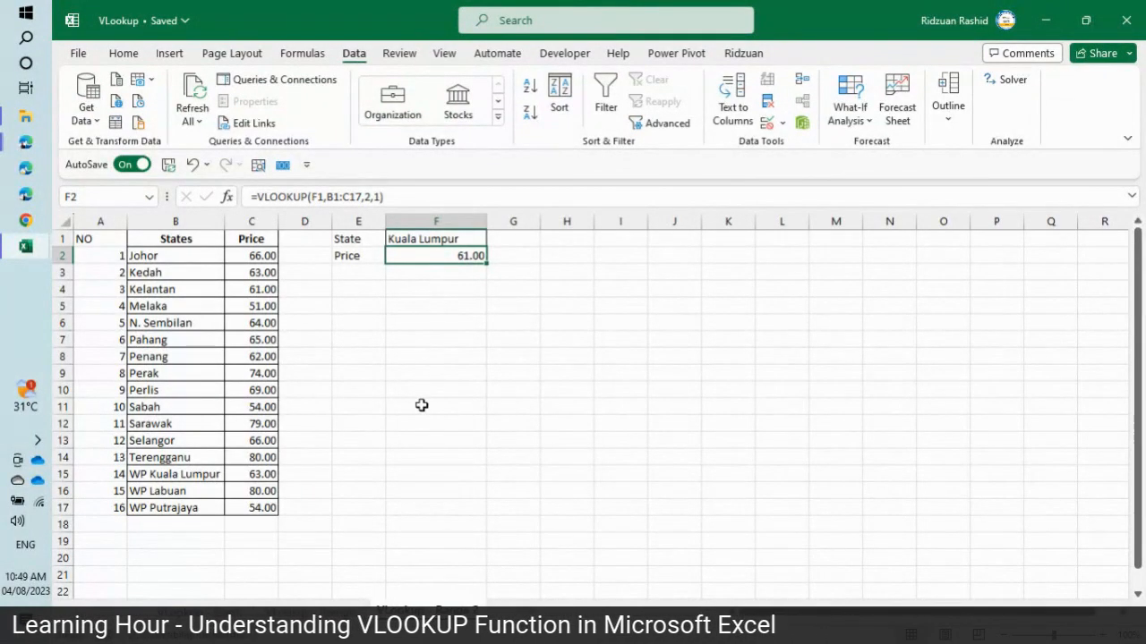
{"action": "key", "text": "alt+Tab"}
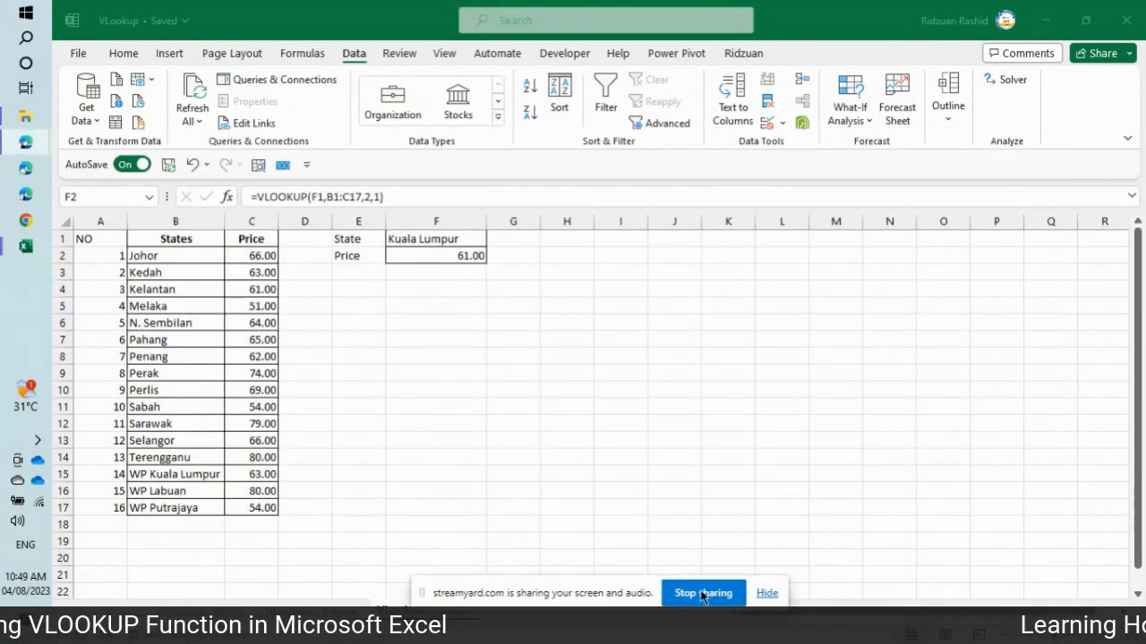
{"action": "left_click", "coordinate": [703, 593]}
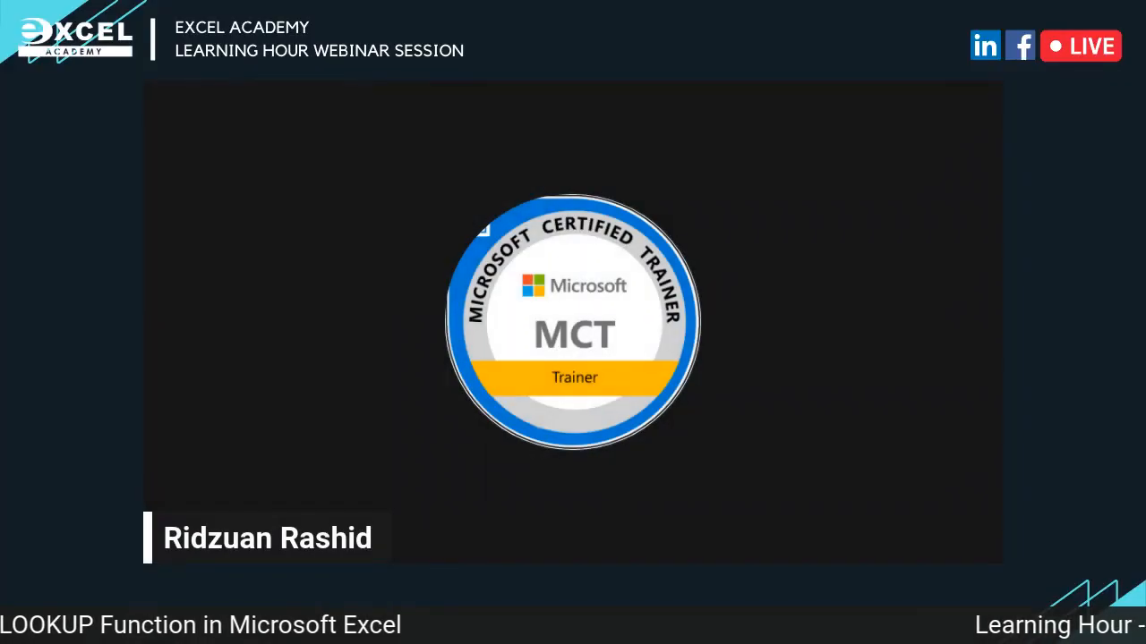